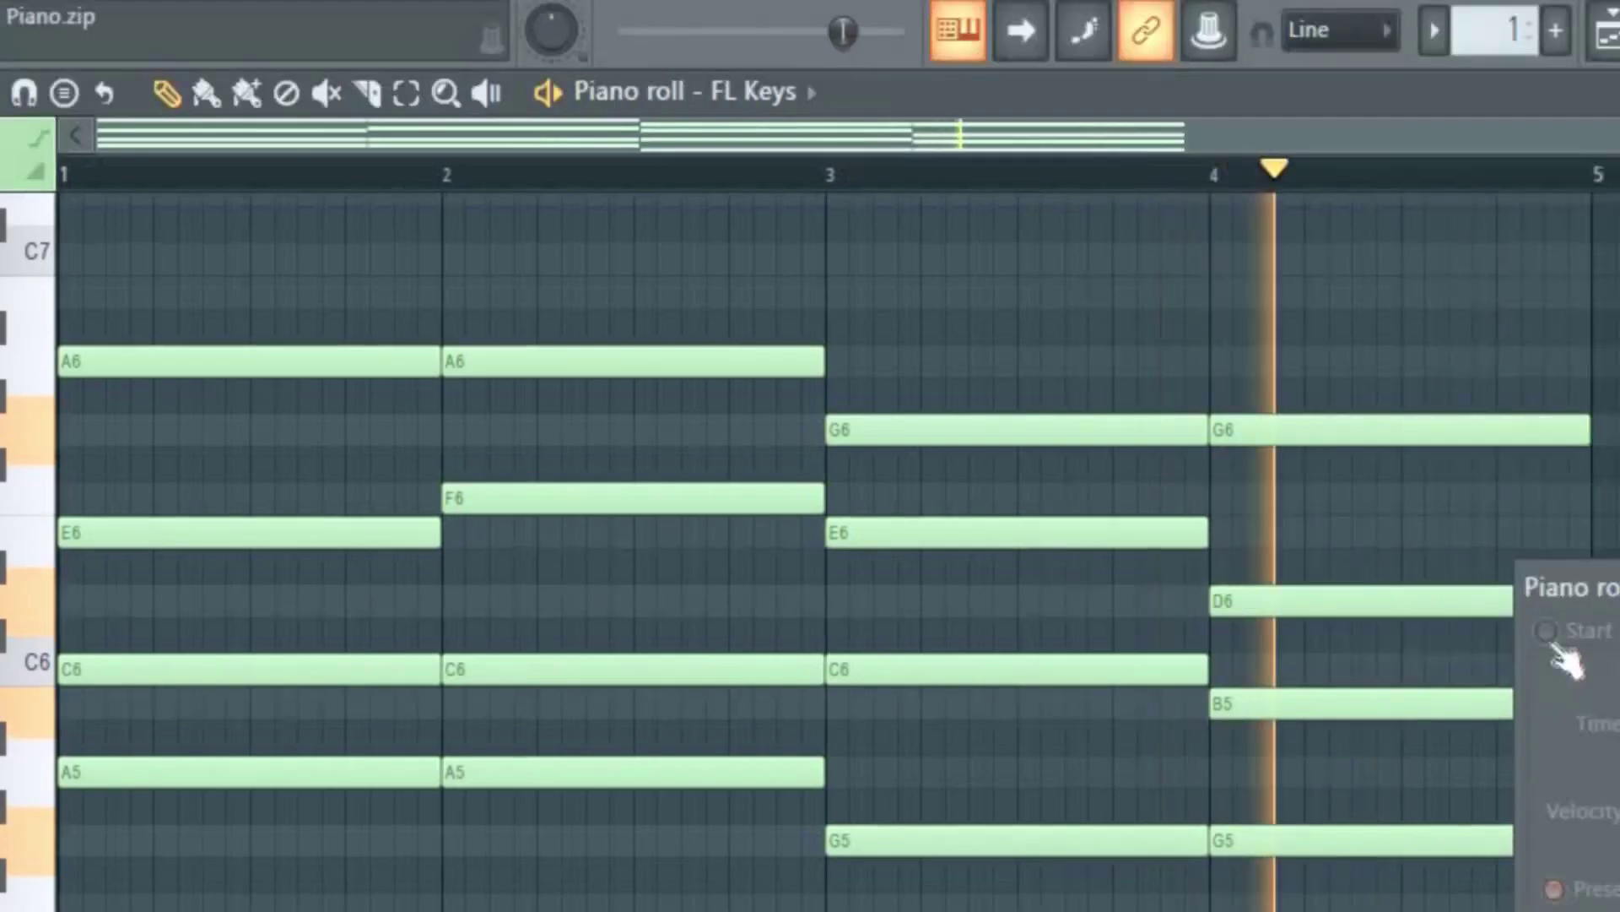
Enable the Strumizer's Start option so chord notes get offset start times.
click(1548, 633)
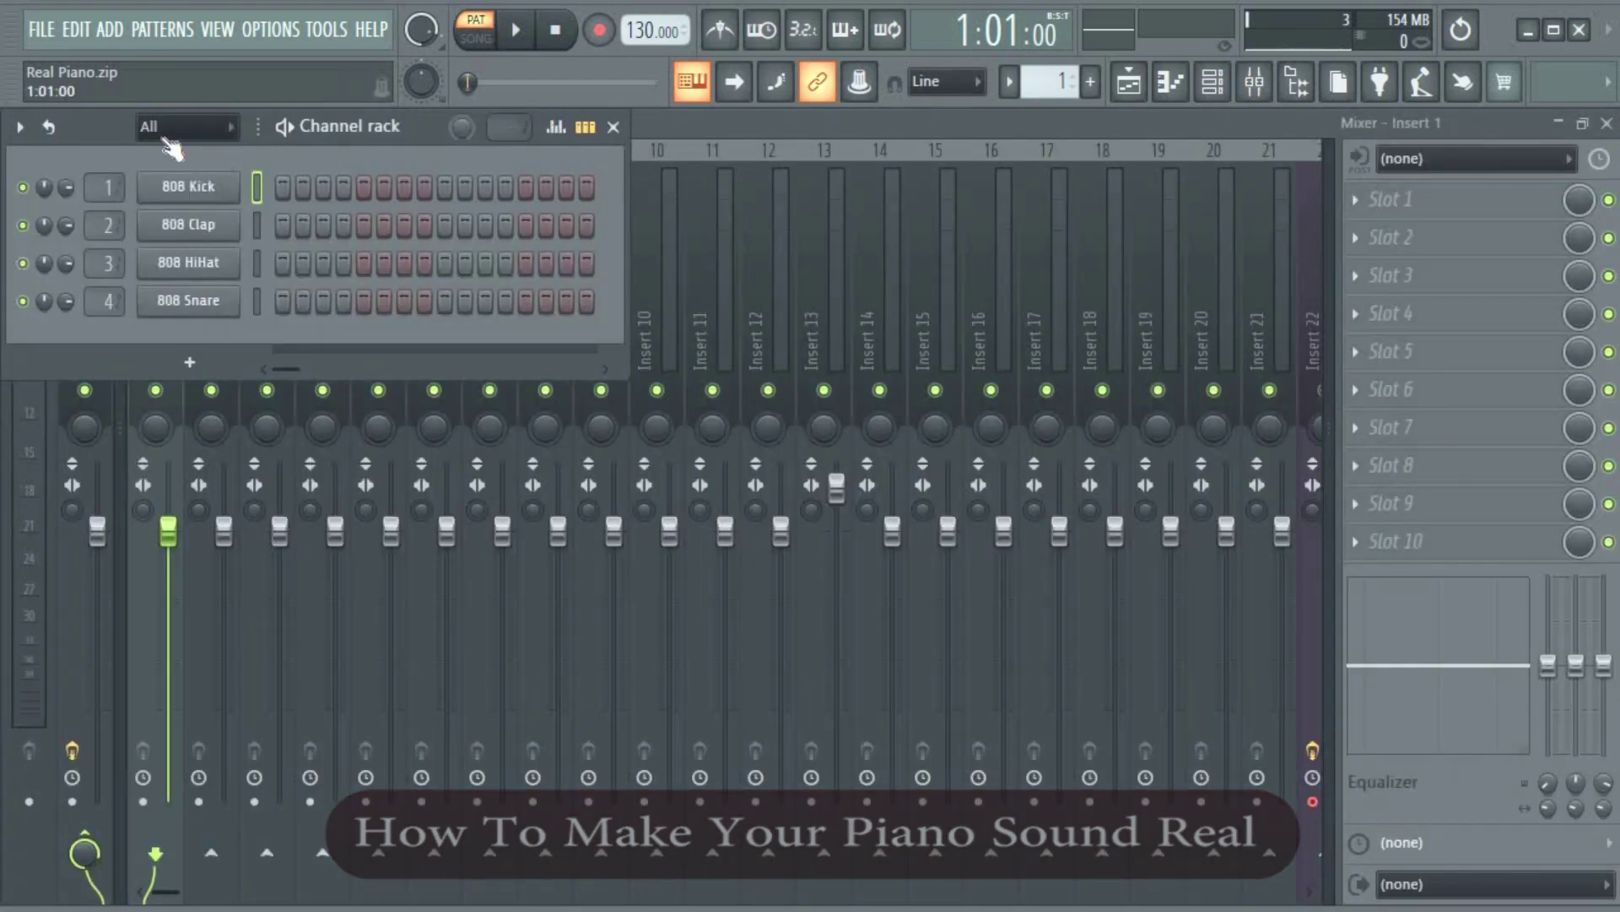
Add an FL Keys channel from the Channel rack and move its plugin window aside.
click(187, 361)
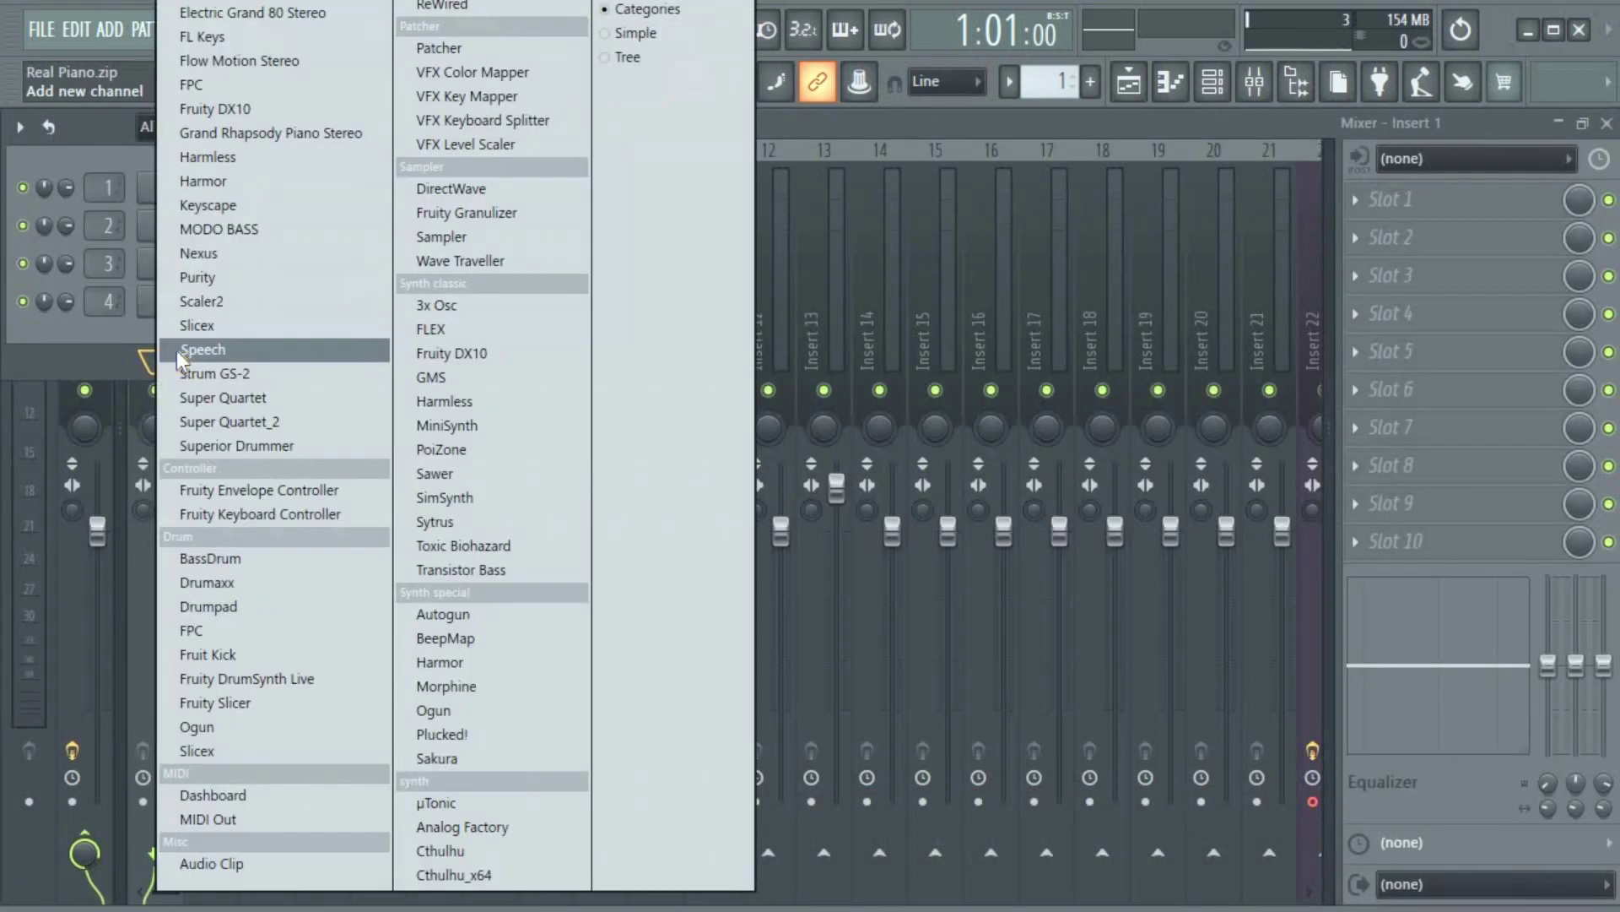
click(341, 34)
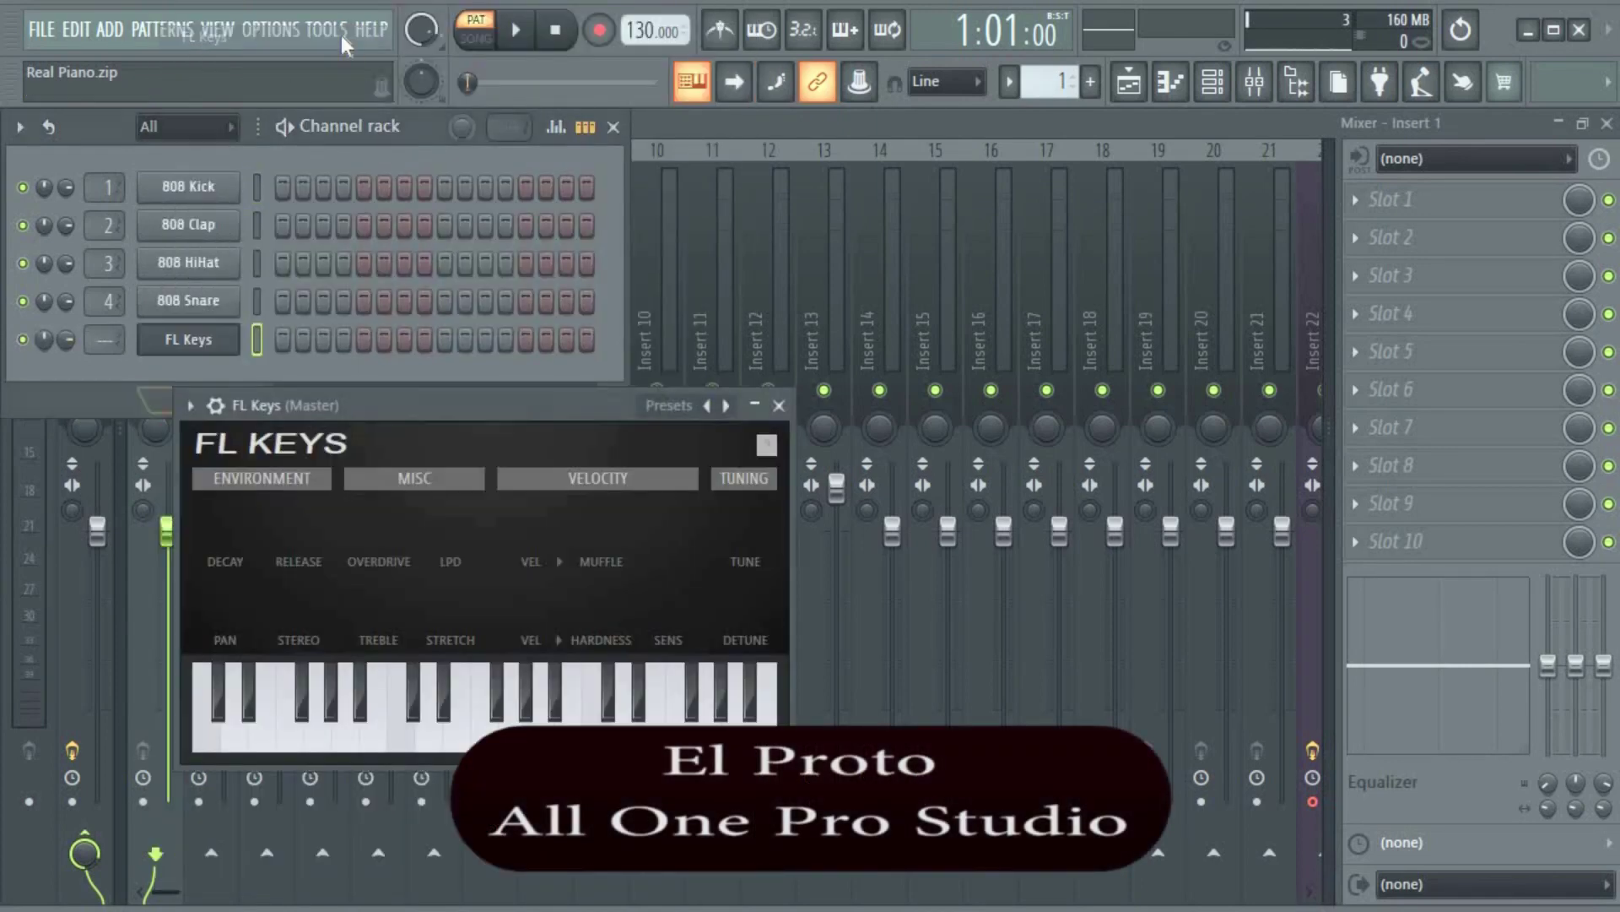
drag(538, 404, 688, 426)
drag(803, 338, 930, 327)
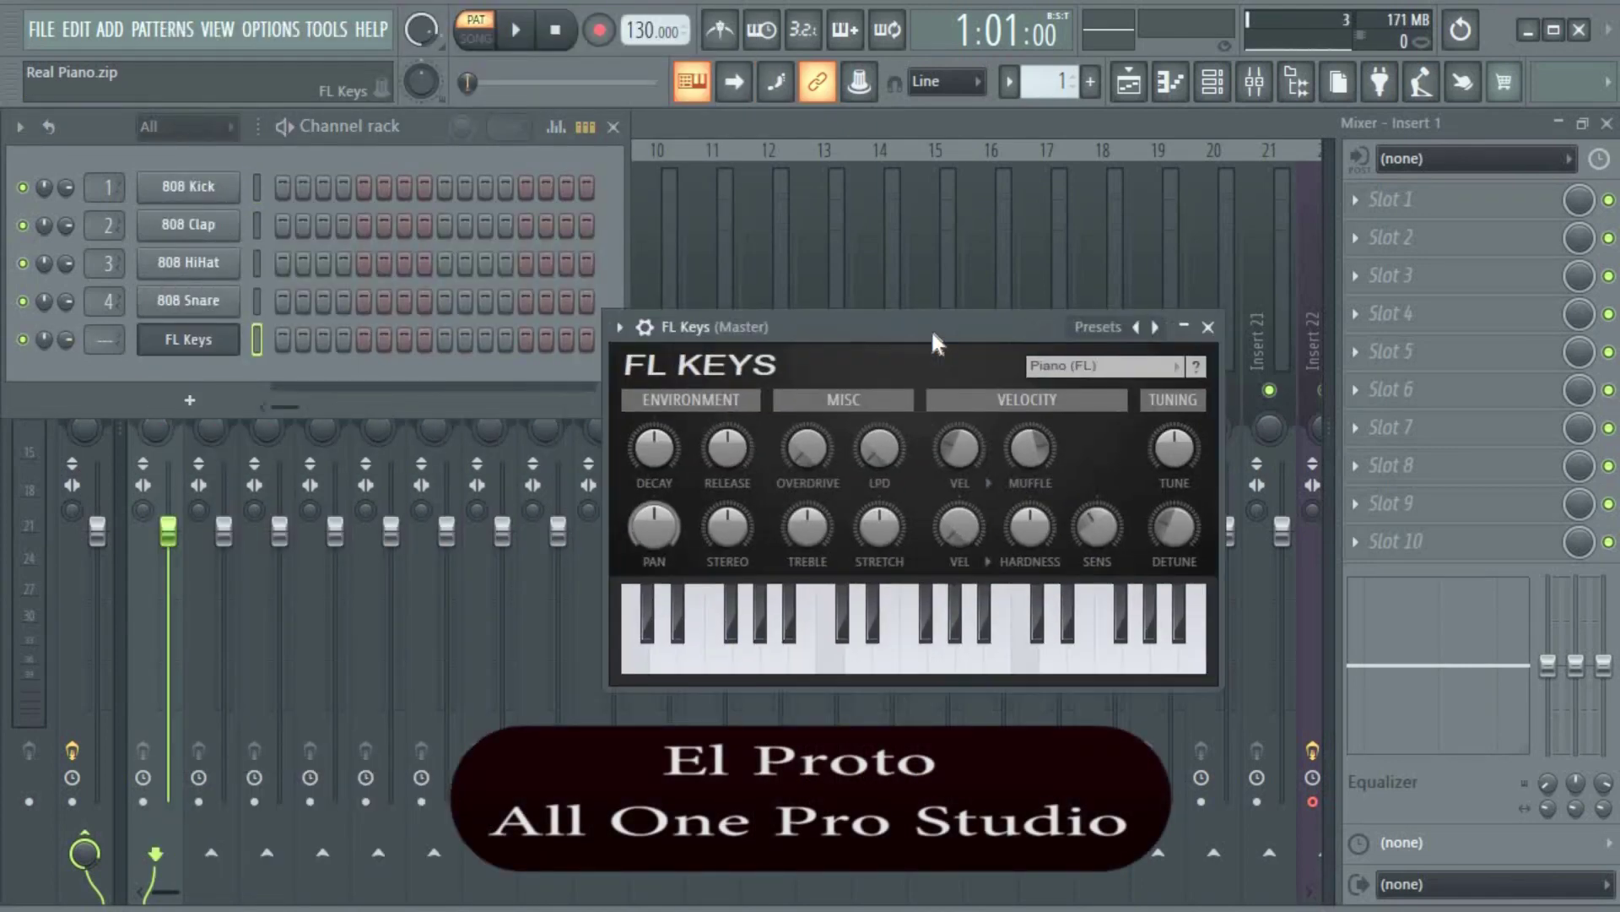
right_click(187, 337)
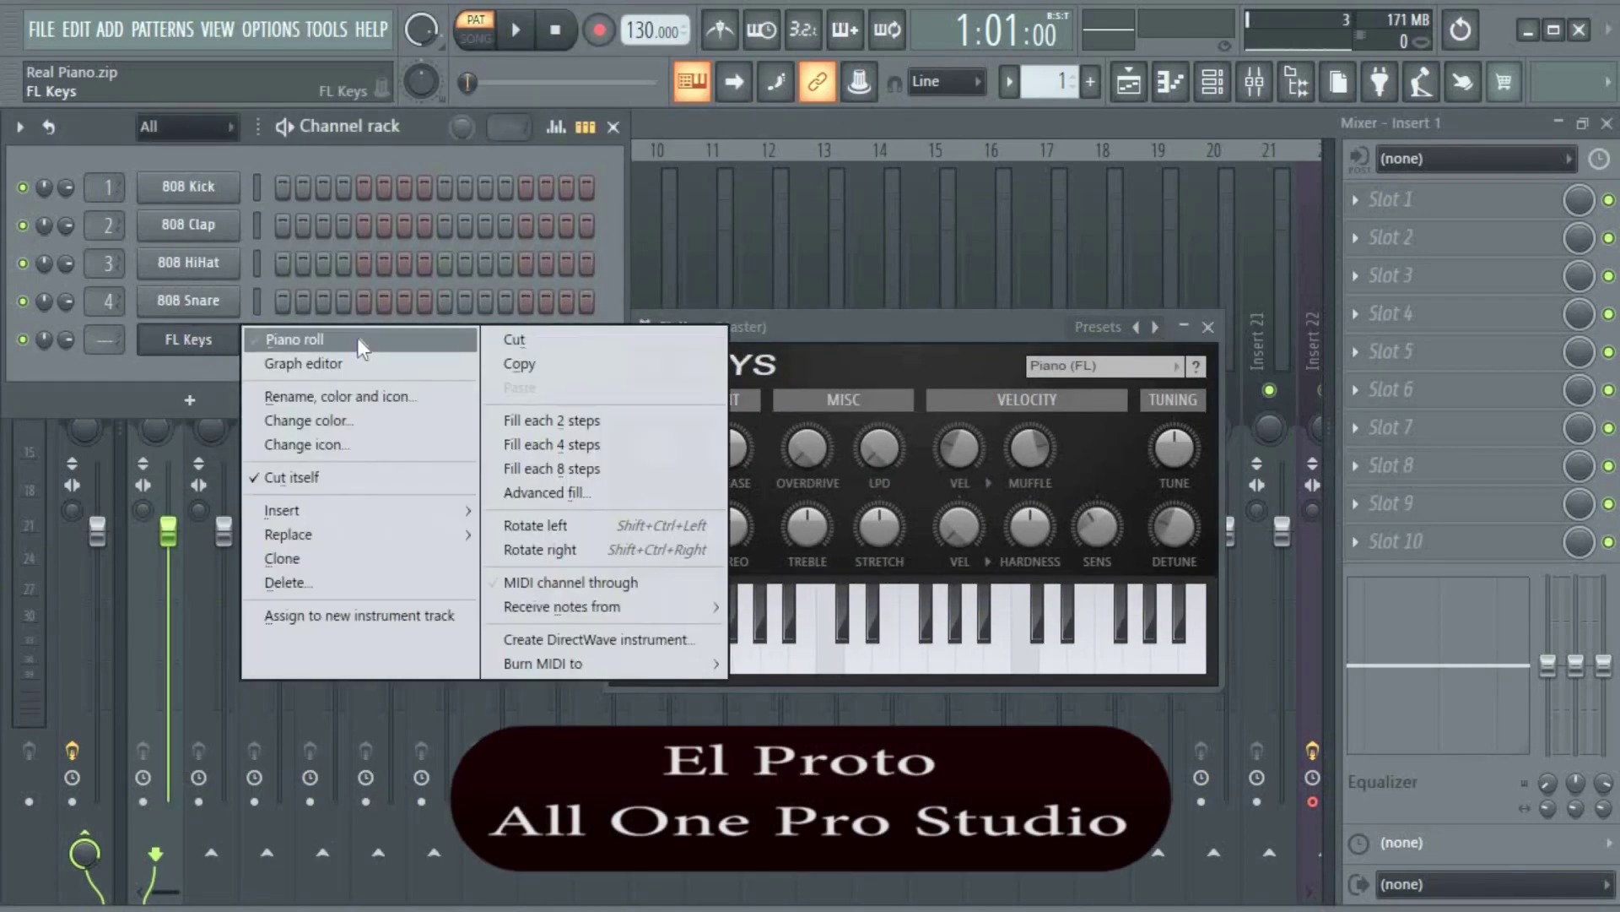
Open FL Keys' piano roll maximized and draw Am, F, C and G block chords across bars 1–4.
click(274, 336)
click(1112, 206)
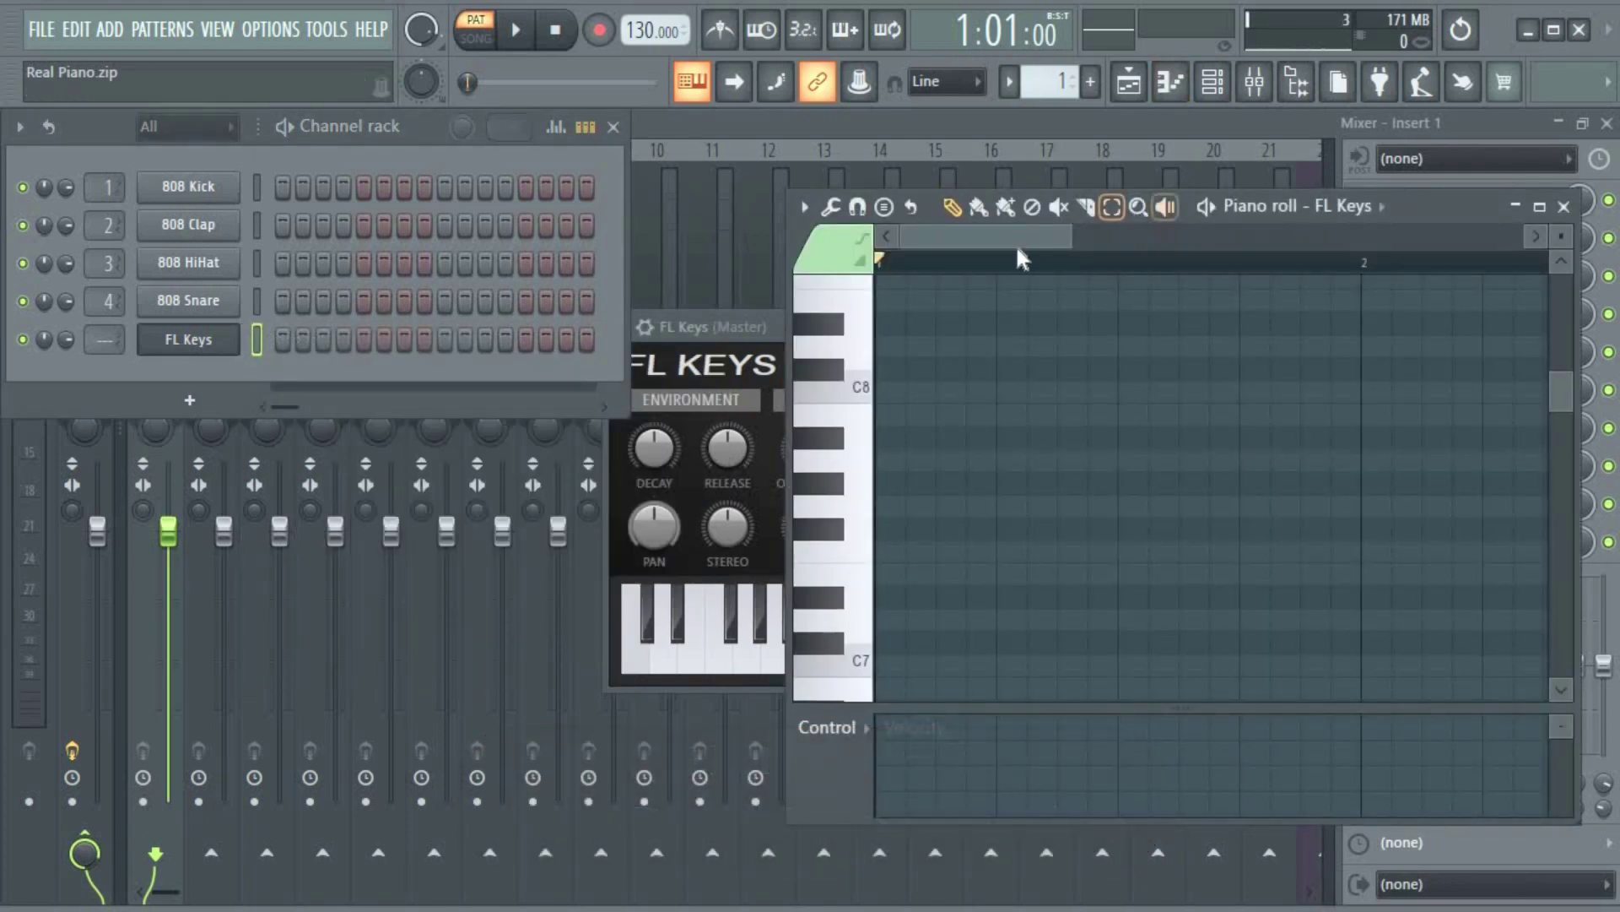
click(1538, 206)
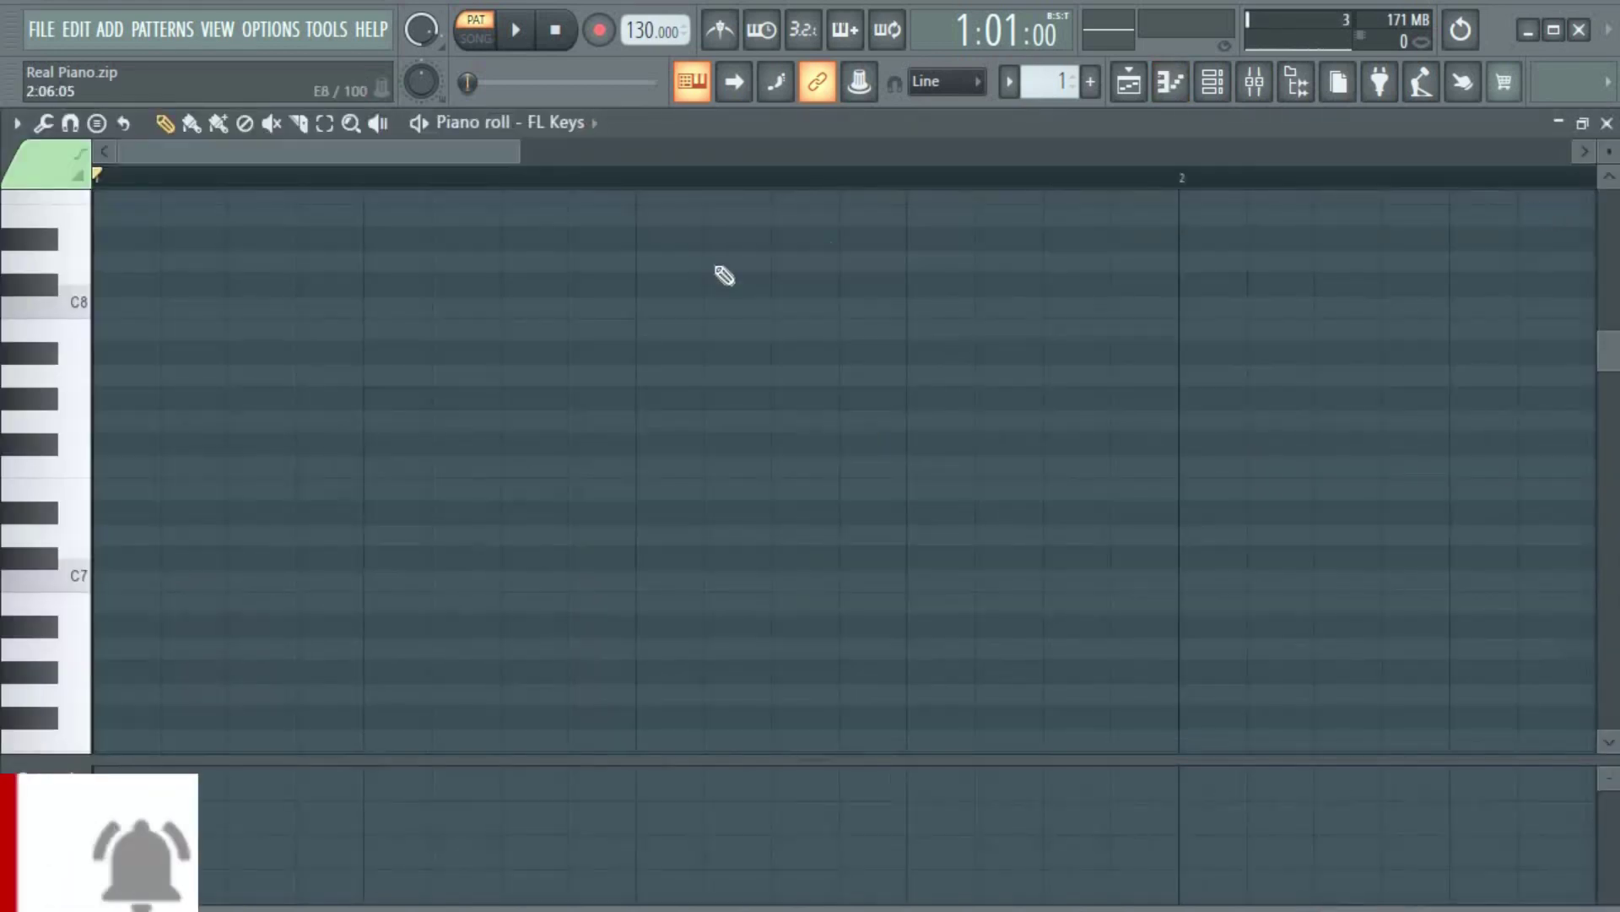
click(230, 307)
drag(230, 306, 97, 306)
click(123, 392)
click(152, 481)
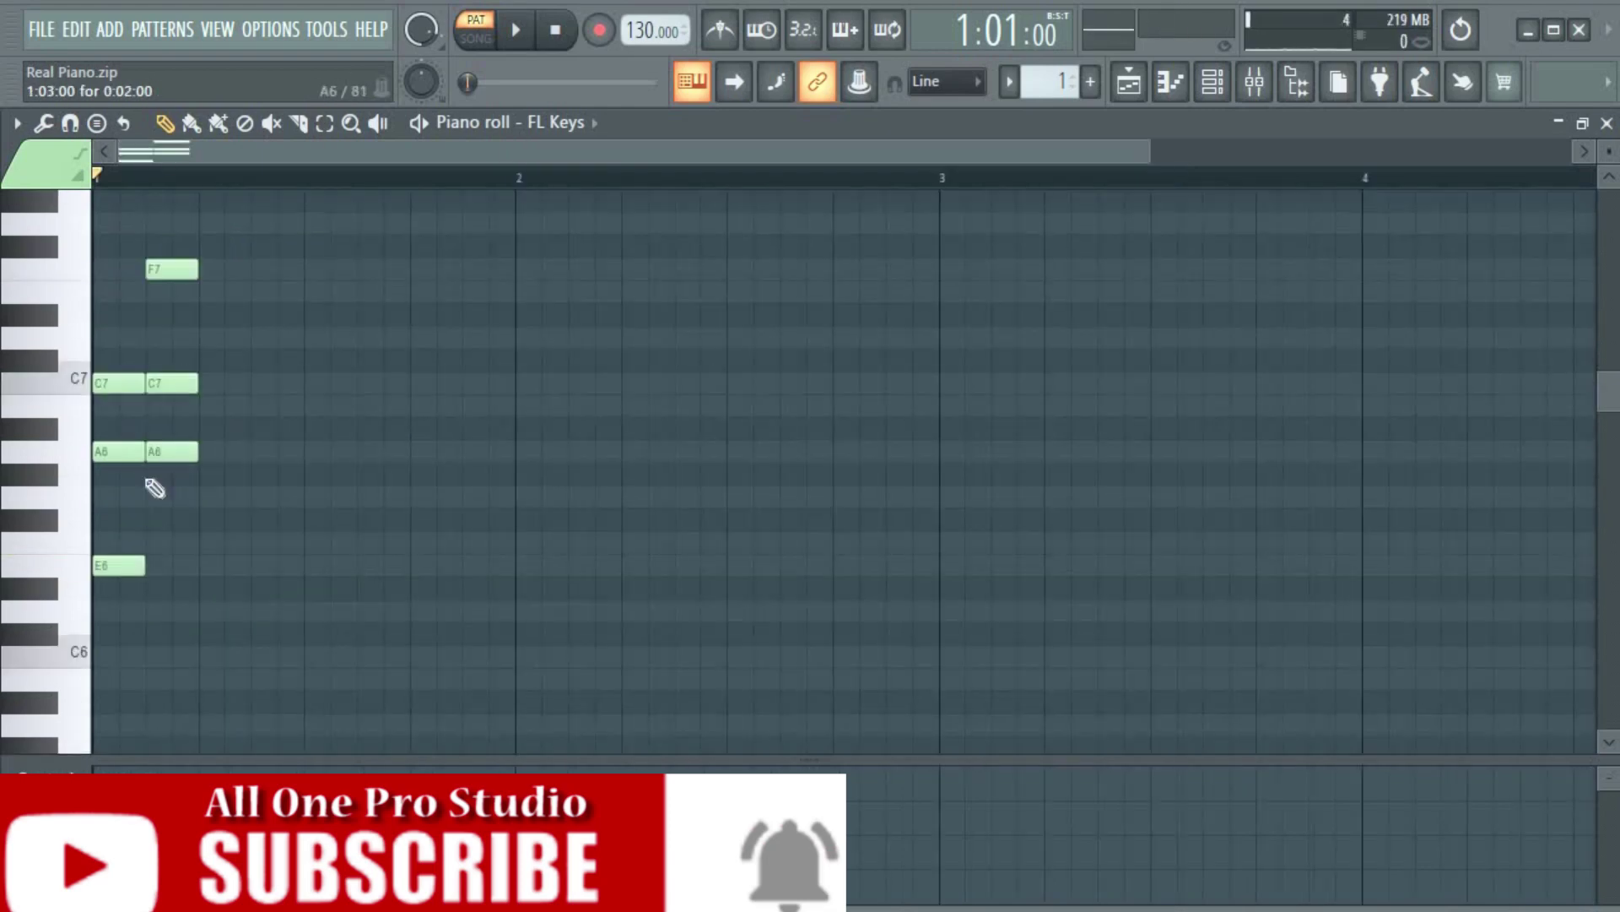
click(337, 419)
click(119, 622)
click(994, 604)
Select the bar 1 chord notes and play back the four-bar progression.
scroll(994, 605, down, 1)
click(776, 411)
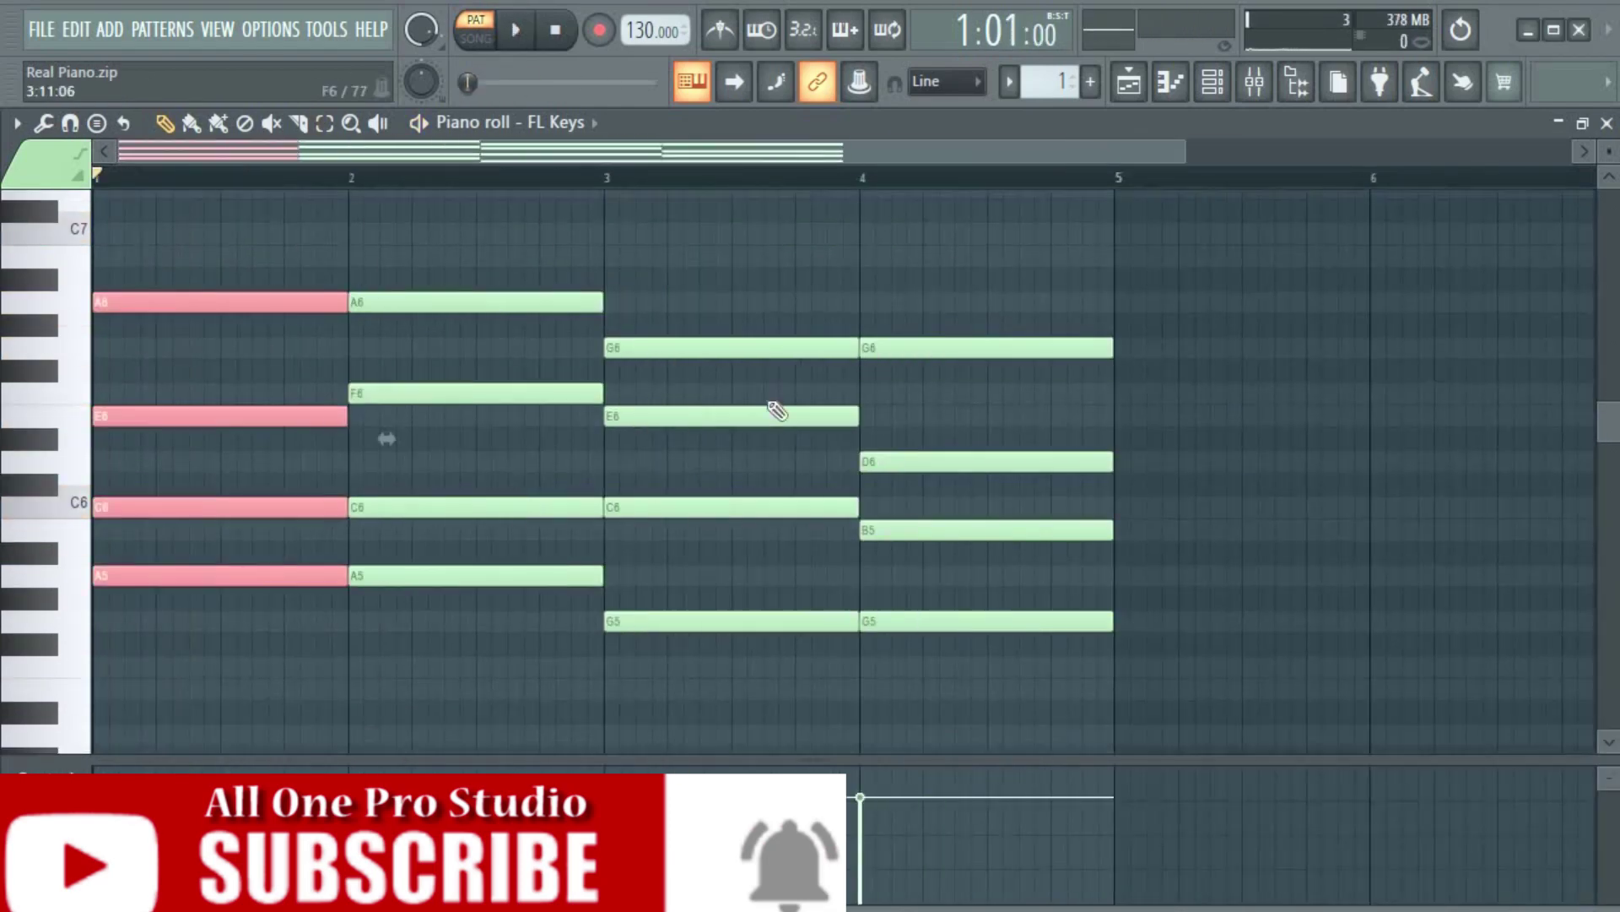
key(space)
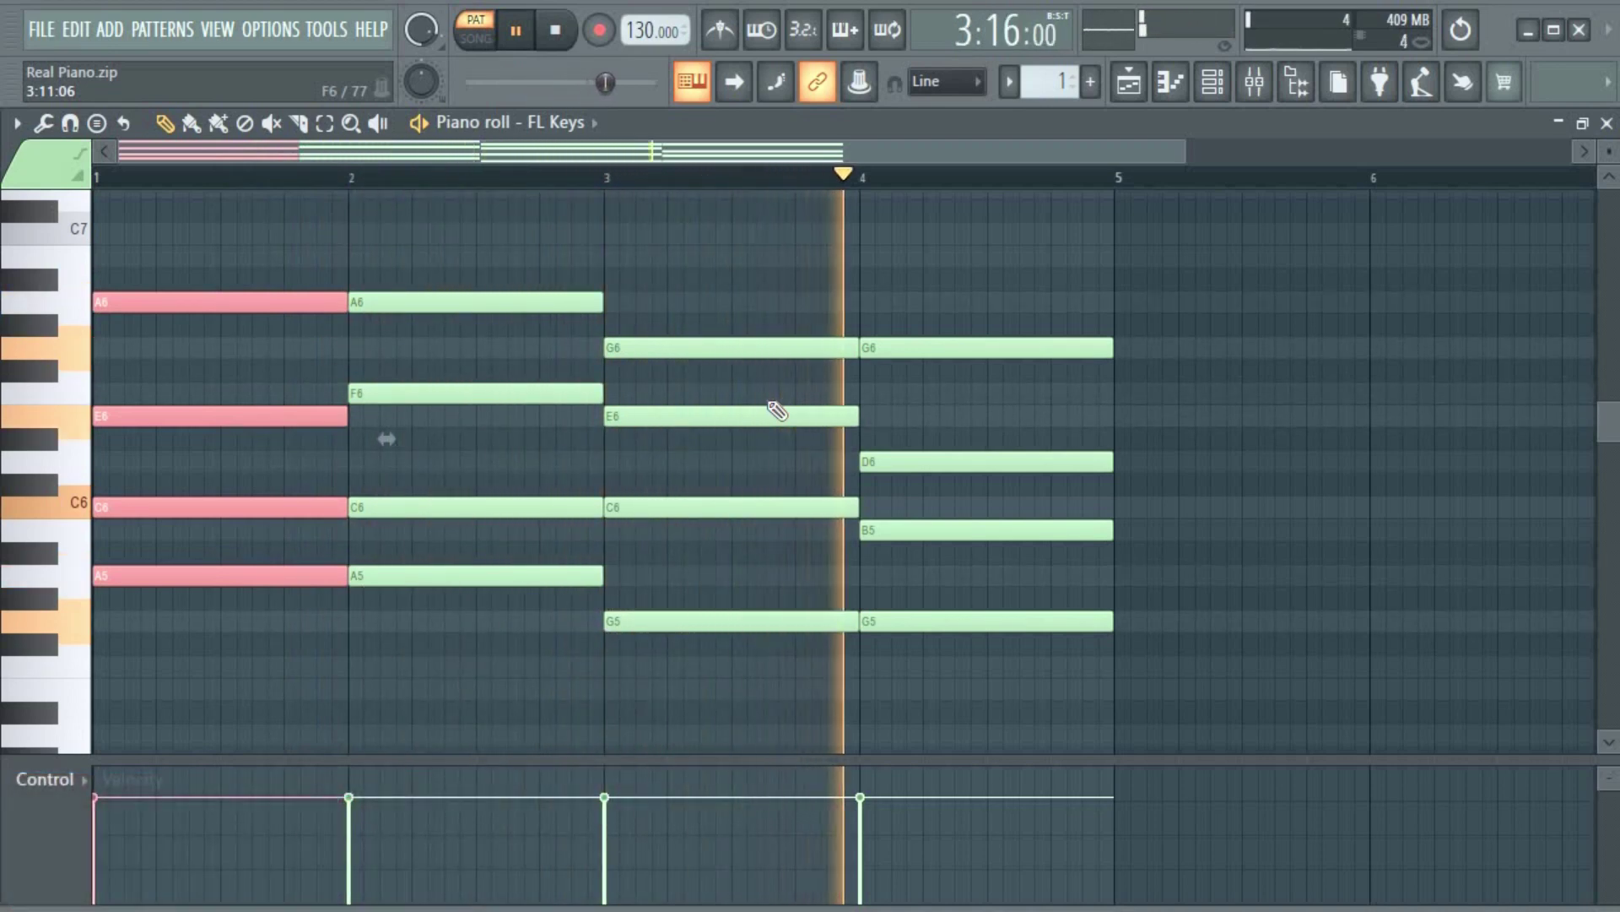
key(space)
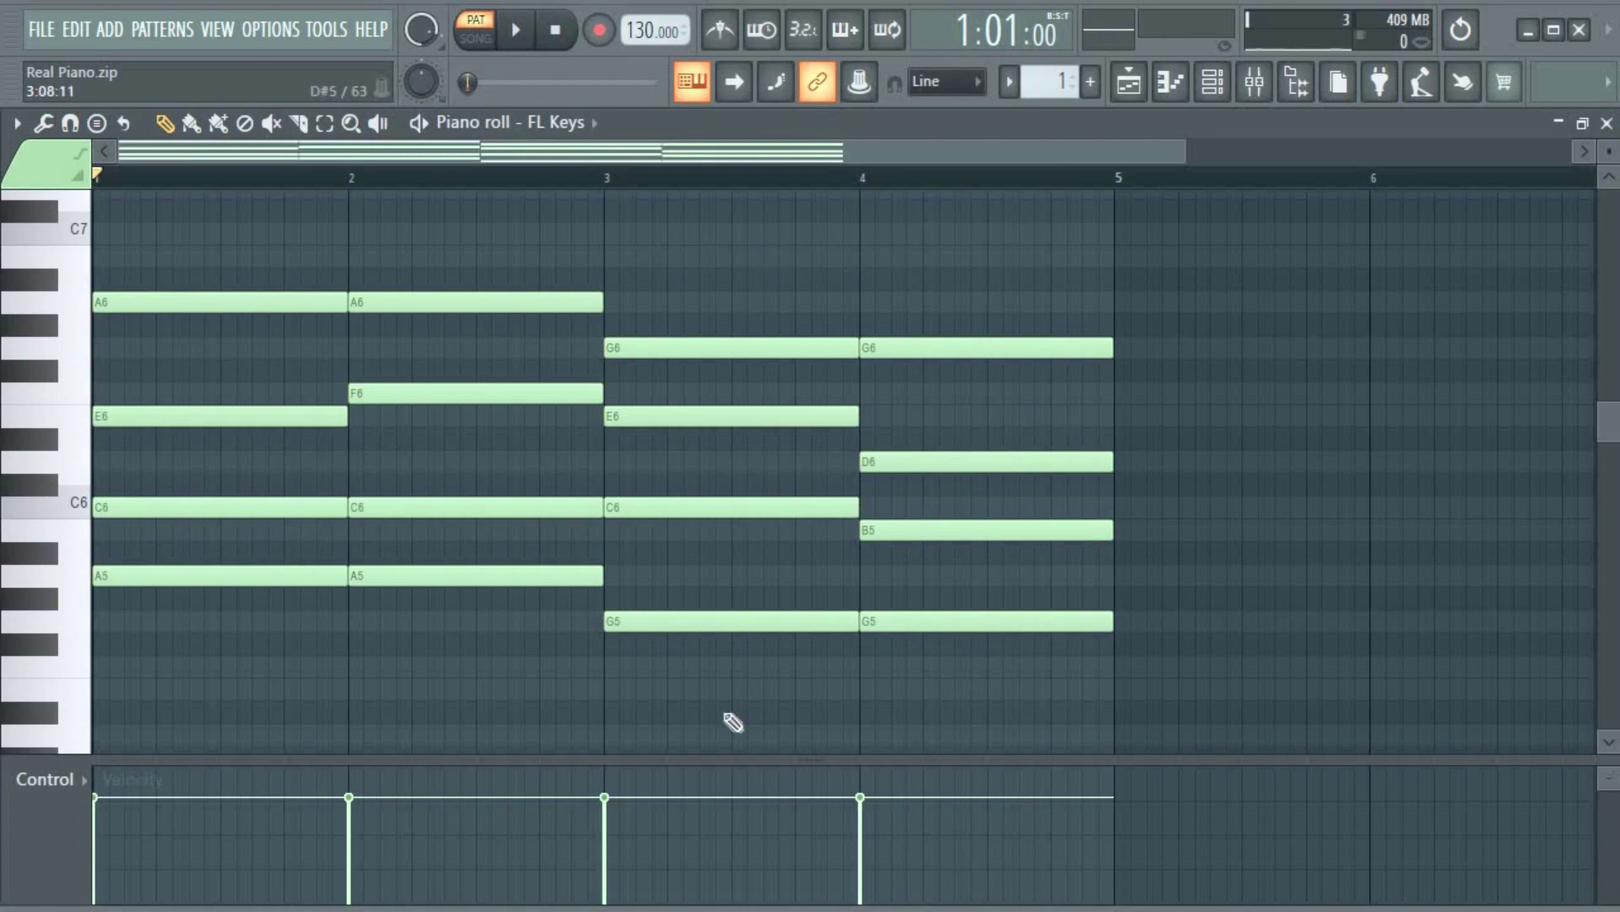
Browse the piano roll options menu to Tools > Strum.
click(17, 123)
click(17, 122)
click(17, 122)
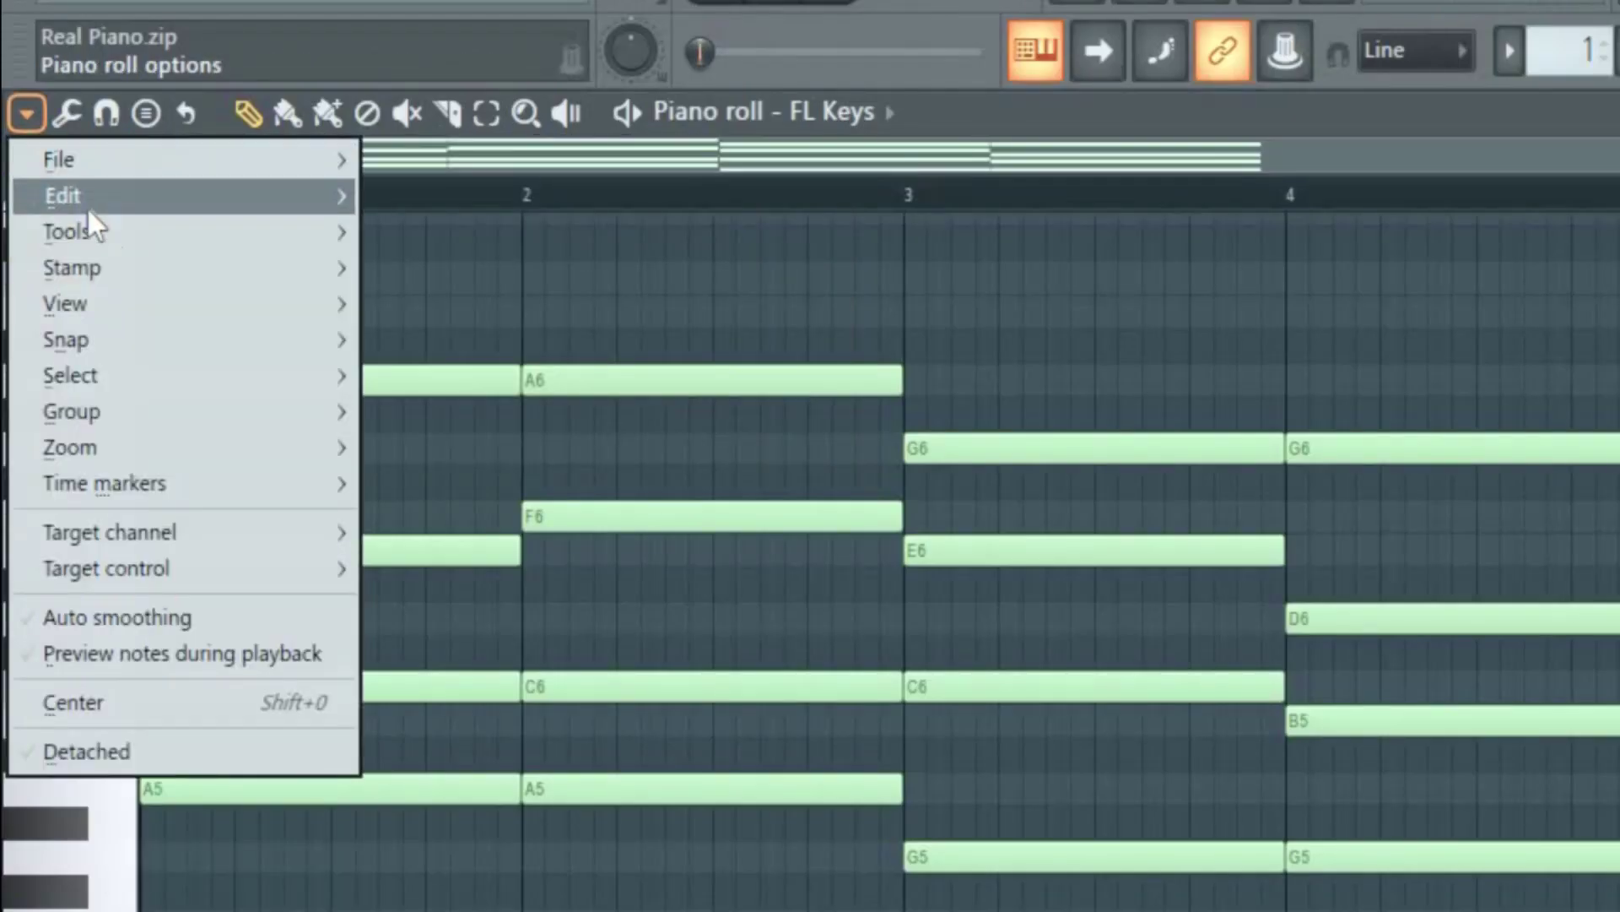
mouse_move(128, 231)
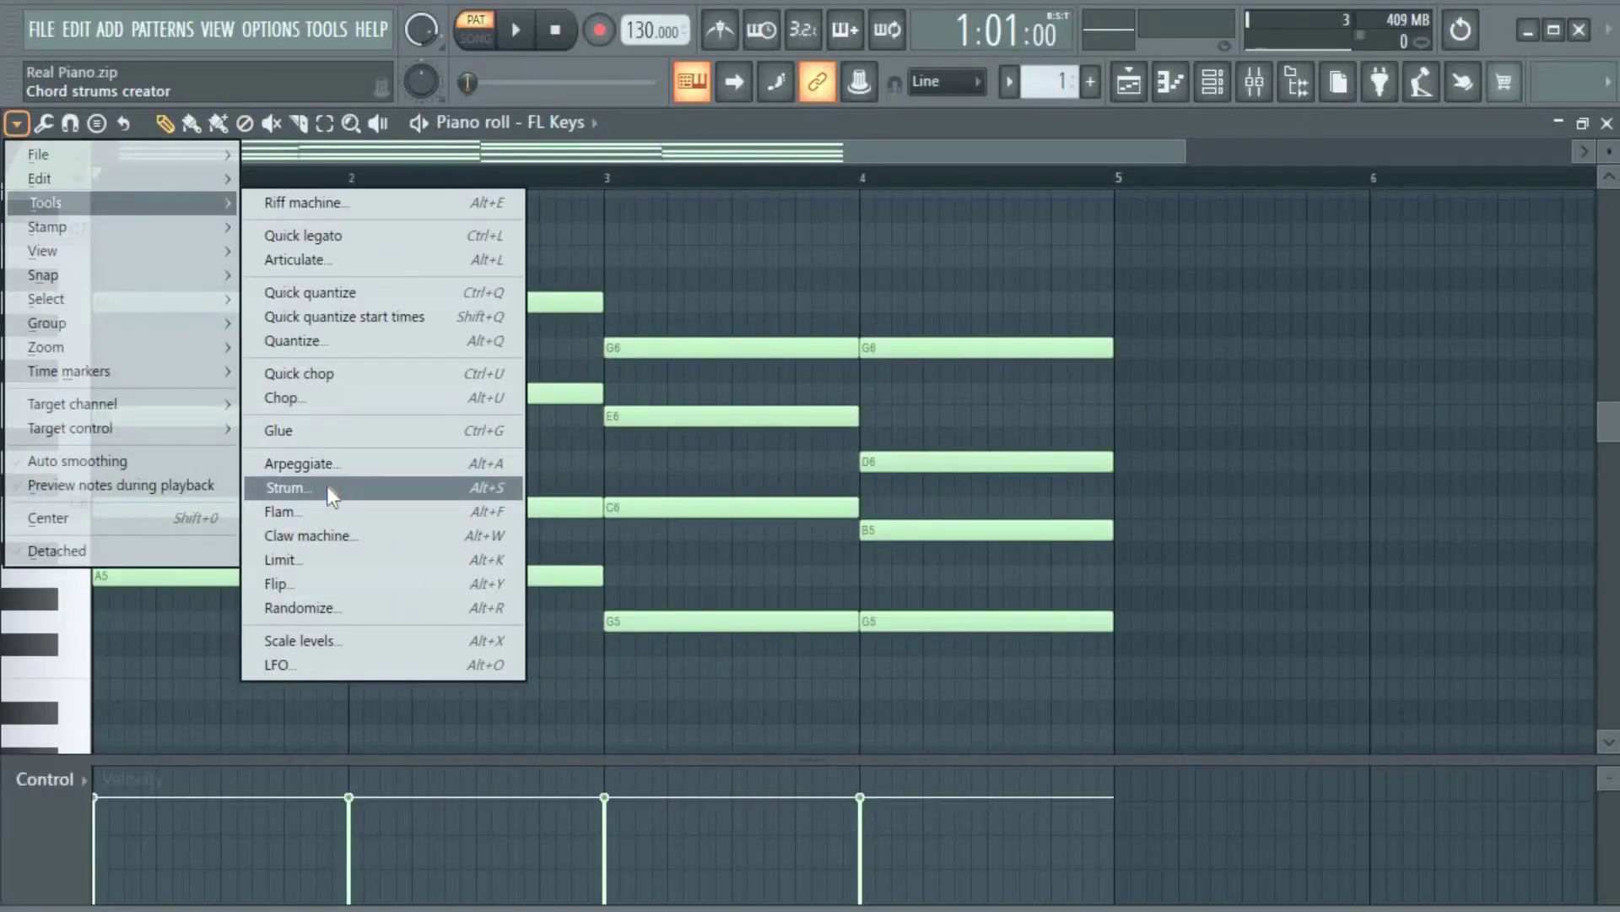
Reopen the strumizer with Alt+S and move it off the chords.
click(483, 495)
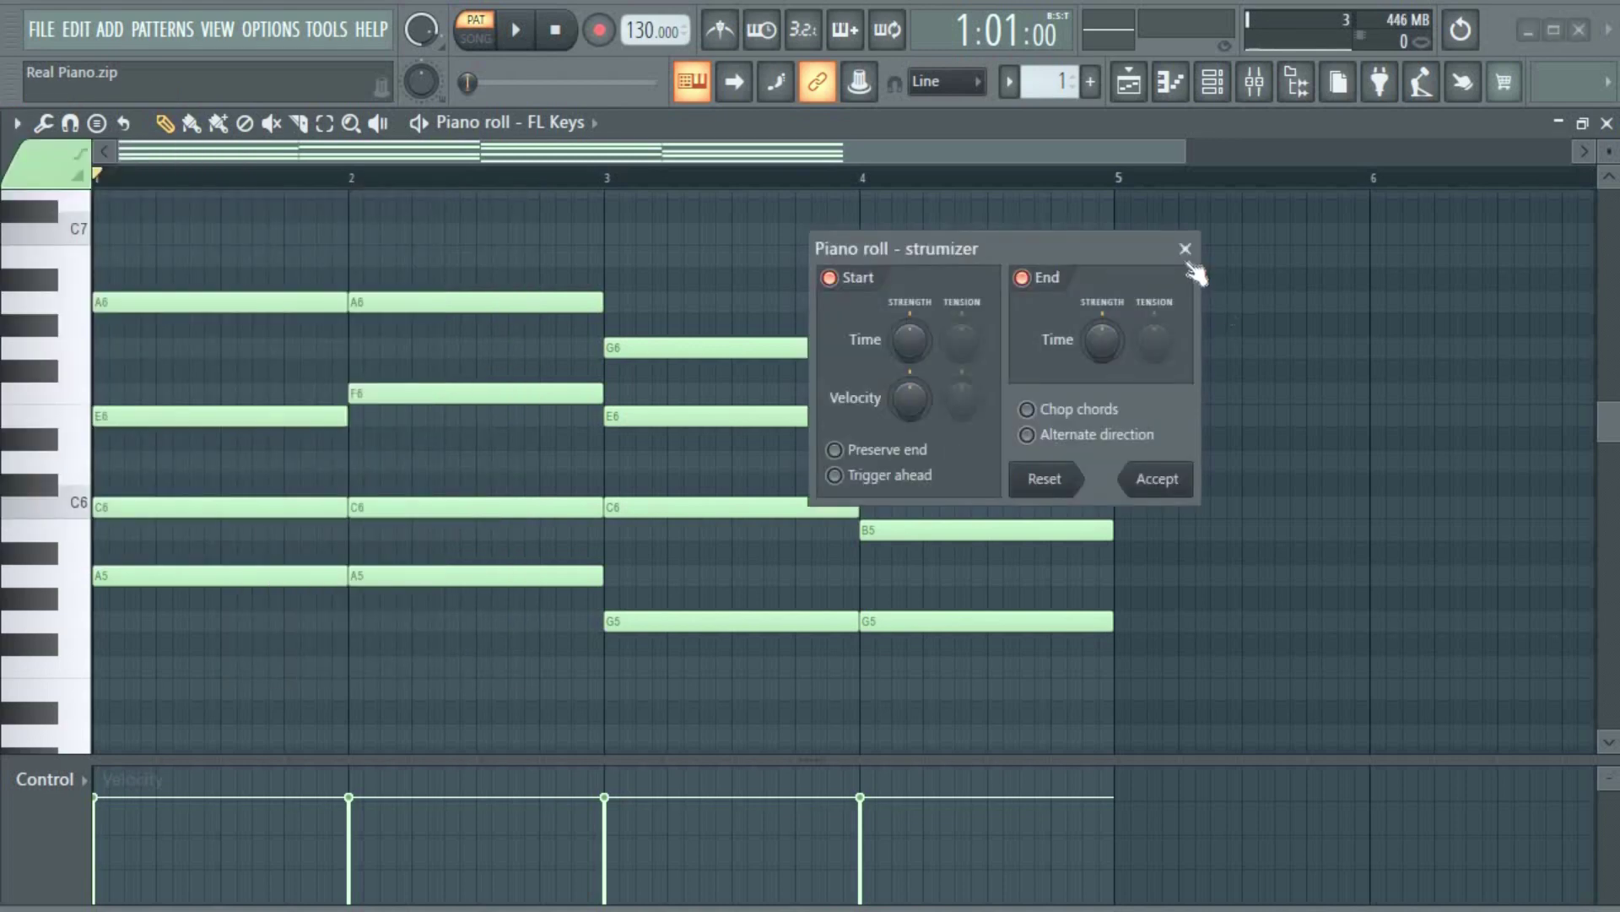
click(1185, 250)
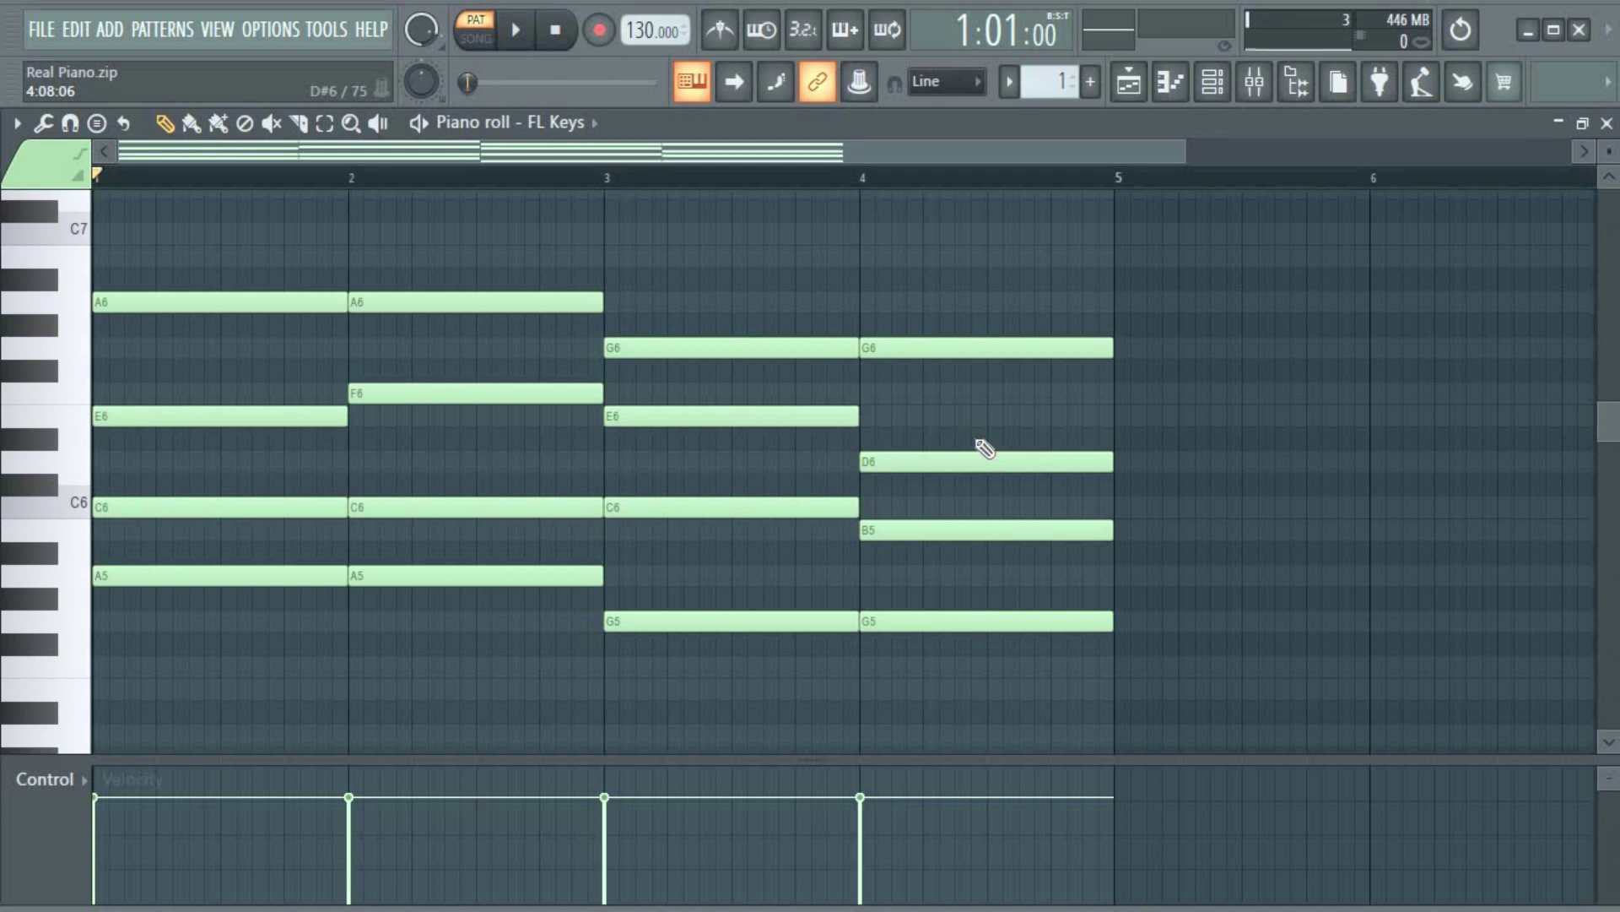
key(alt+s)
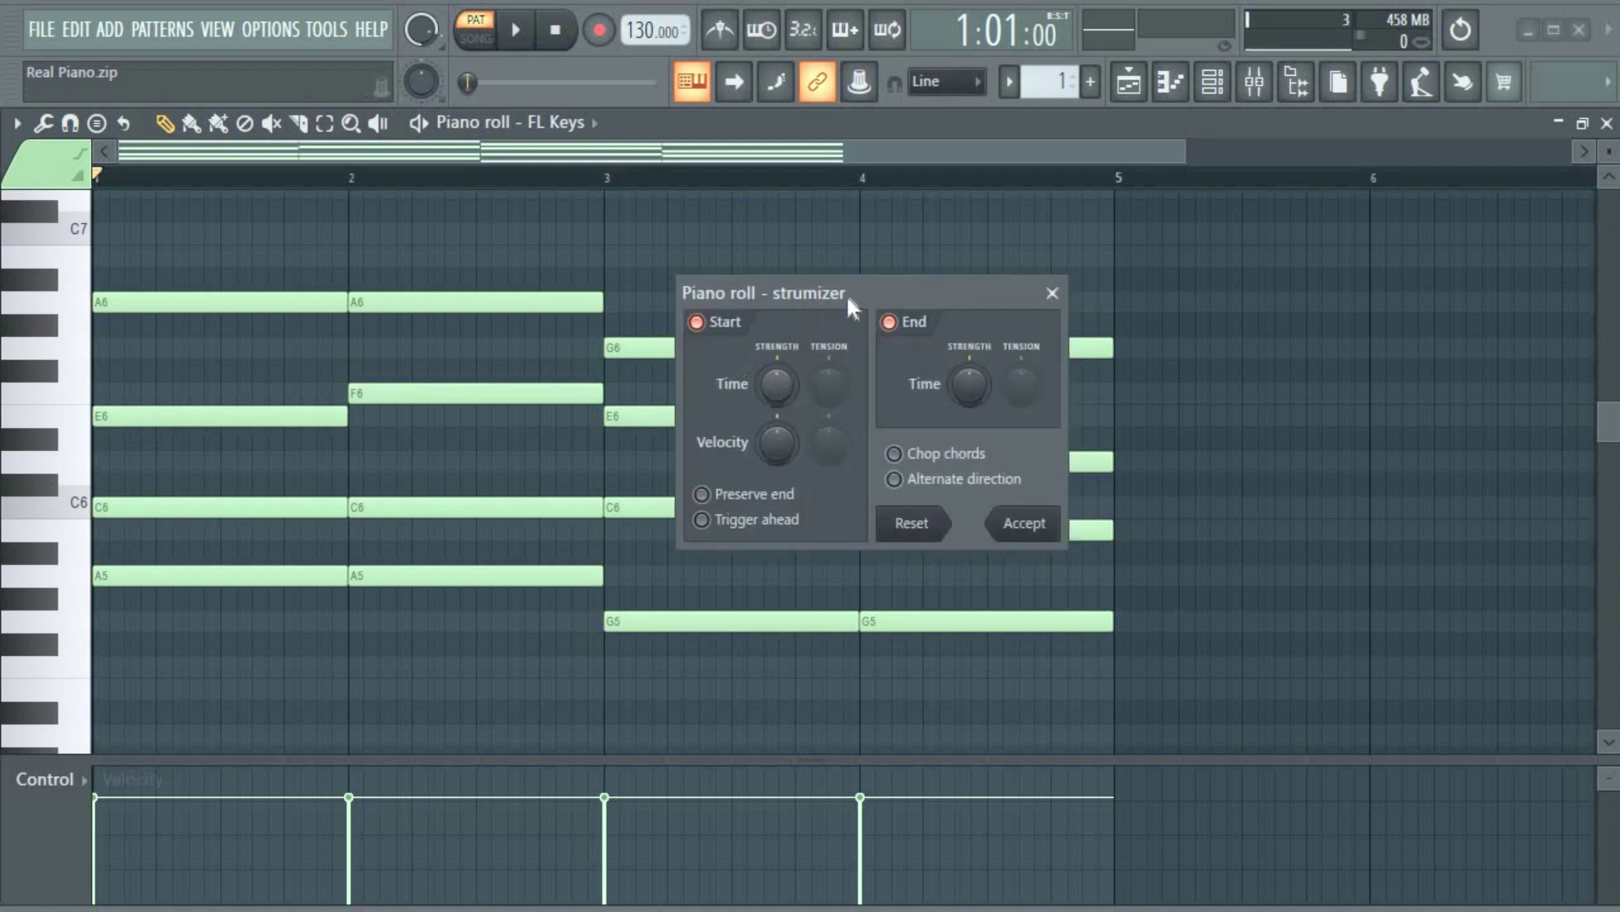
drag(849, 291, 581, 389)
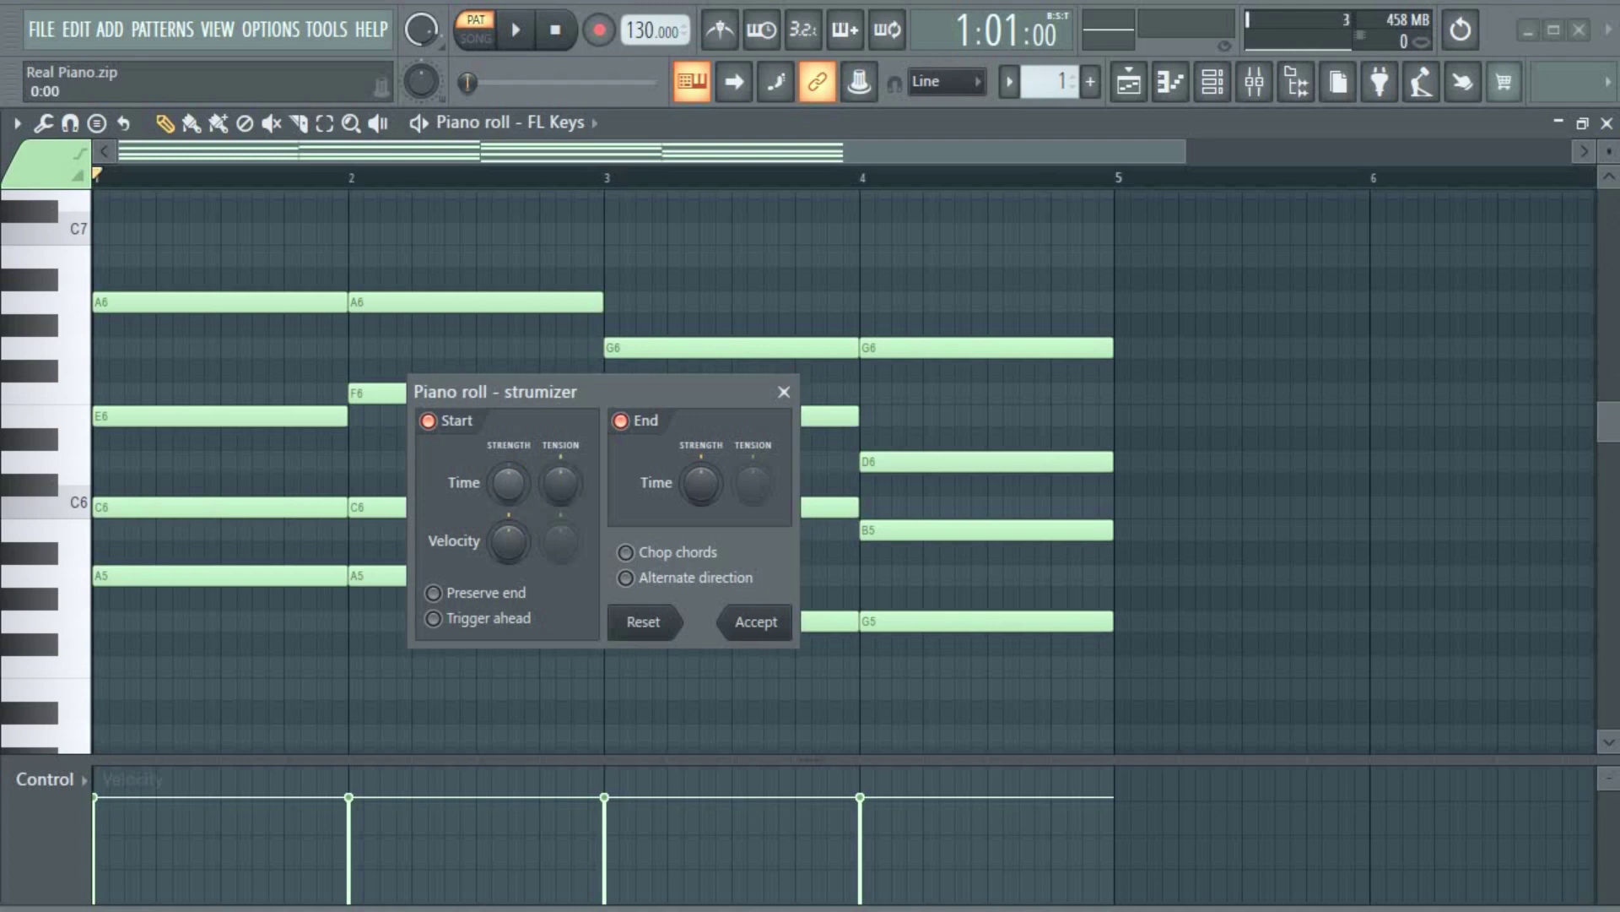
Nudge the Start Time Strength knob up and down, with the dialog moved right of the chords.
drag(508, 482, 508, 435)
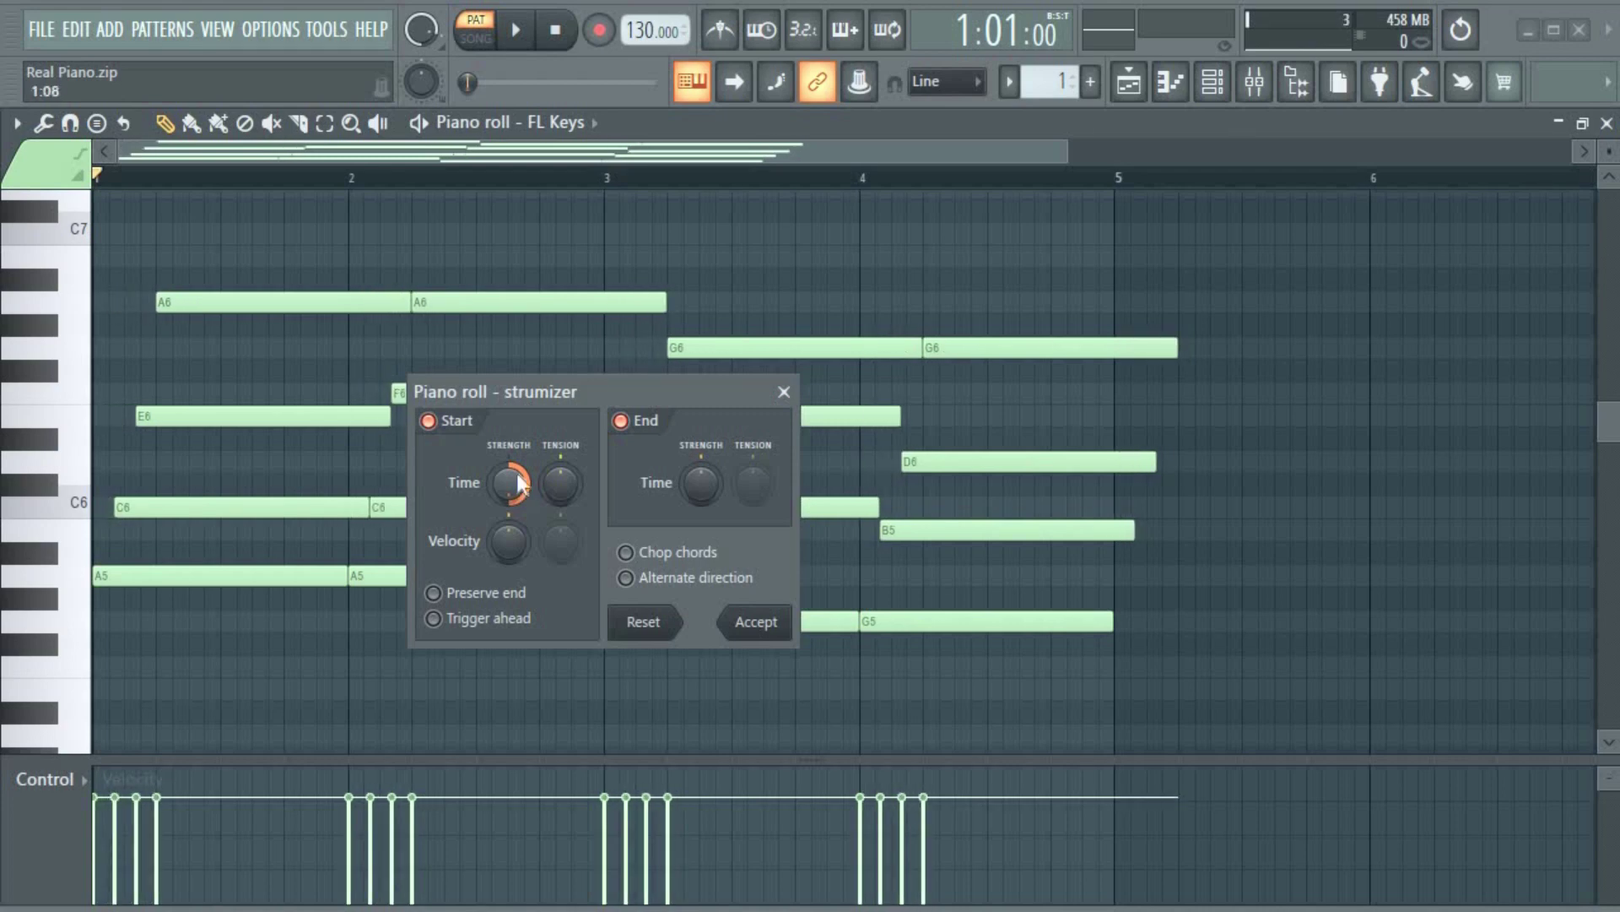
drag(633, 390, 1416, 360)
mouse_move(1289, 454)
mouse_down()
mouse_move(1289, 490)
mouse_move(1289, 426)
mouse_move(1289, 473)
mouse_move(1289, 451)
mouse_up()
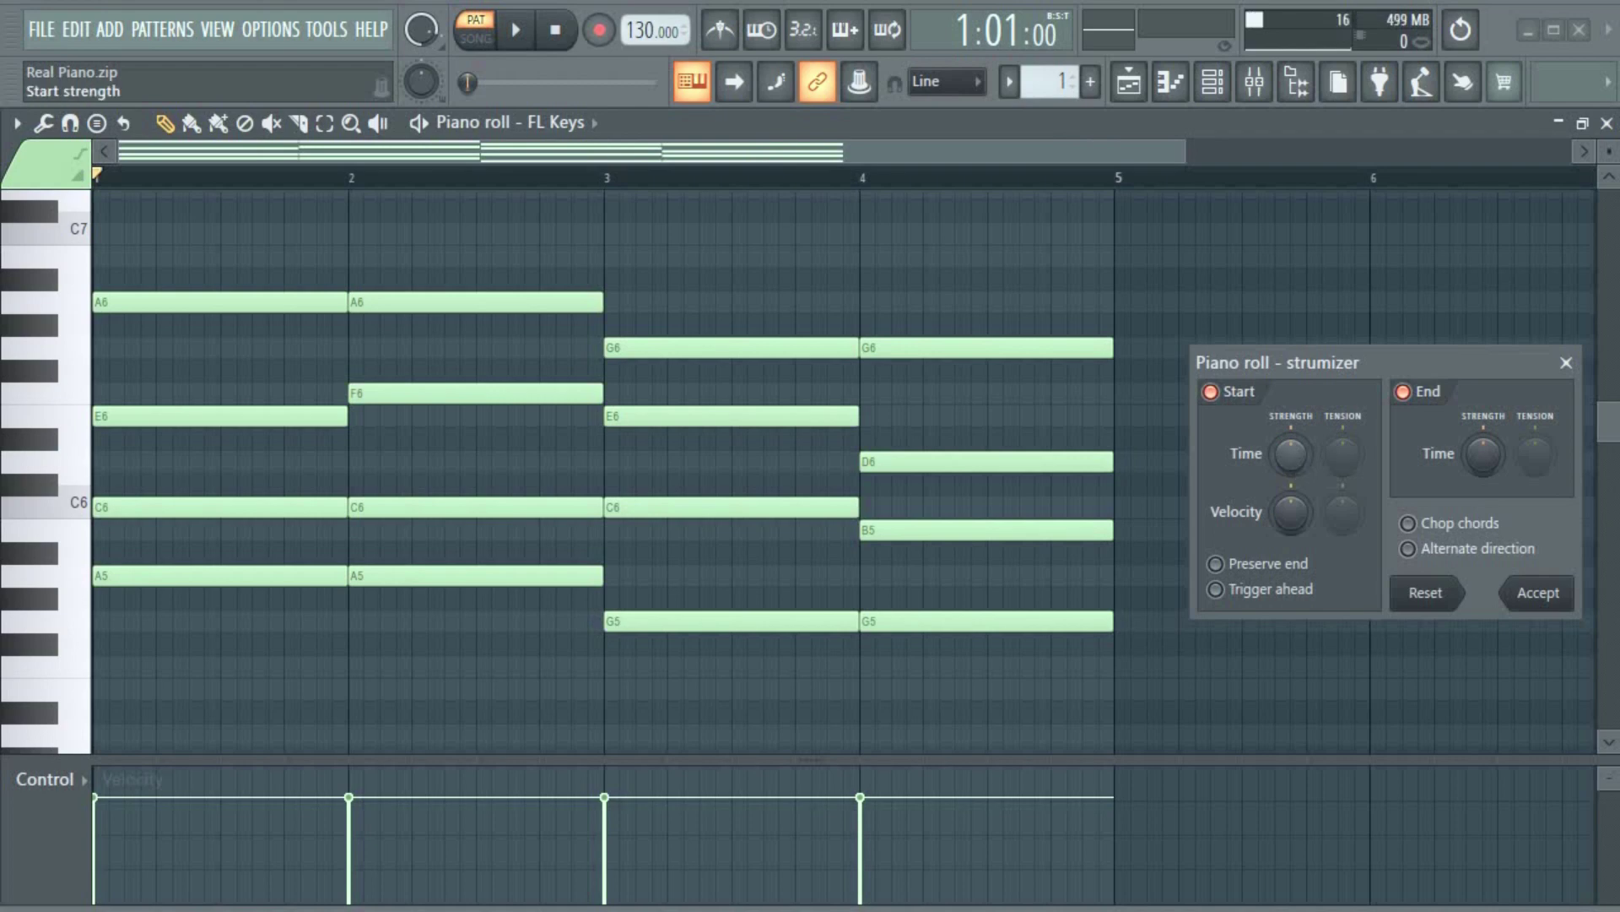
mouse_move(1289, 452)
mouse_down()
mouse_move(1289, 472)
mouse_move(1288, 435)
mouse_move(1289, 473)
mouse_up()
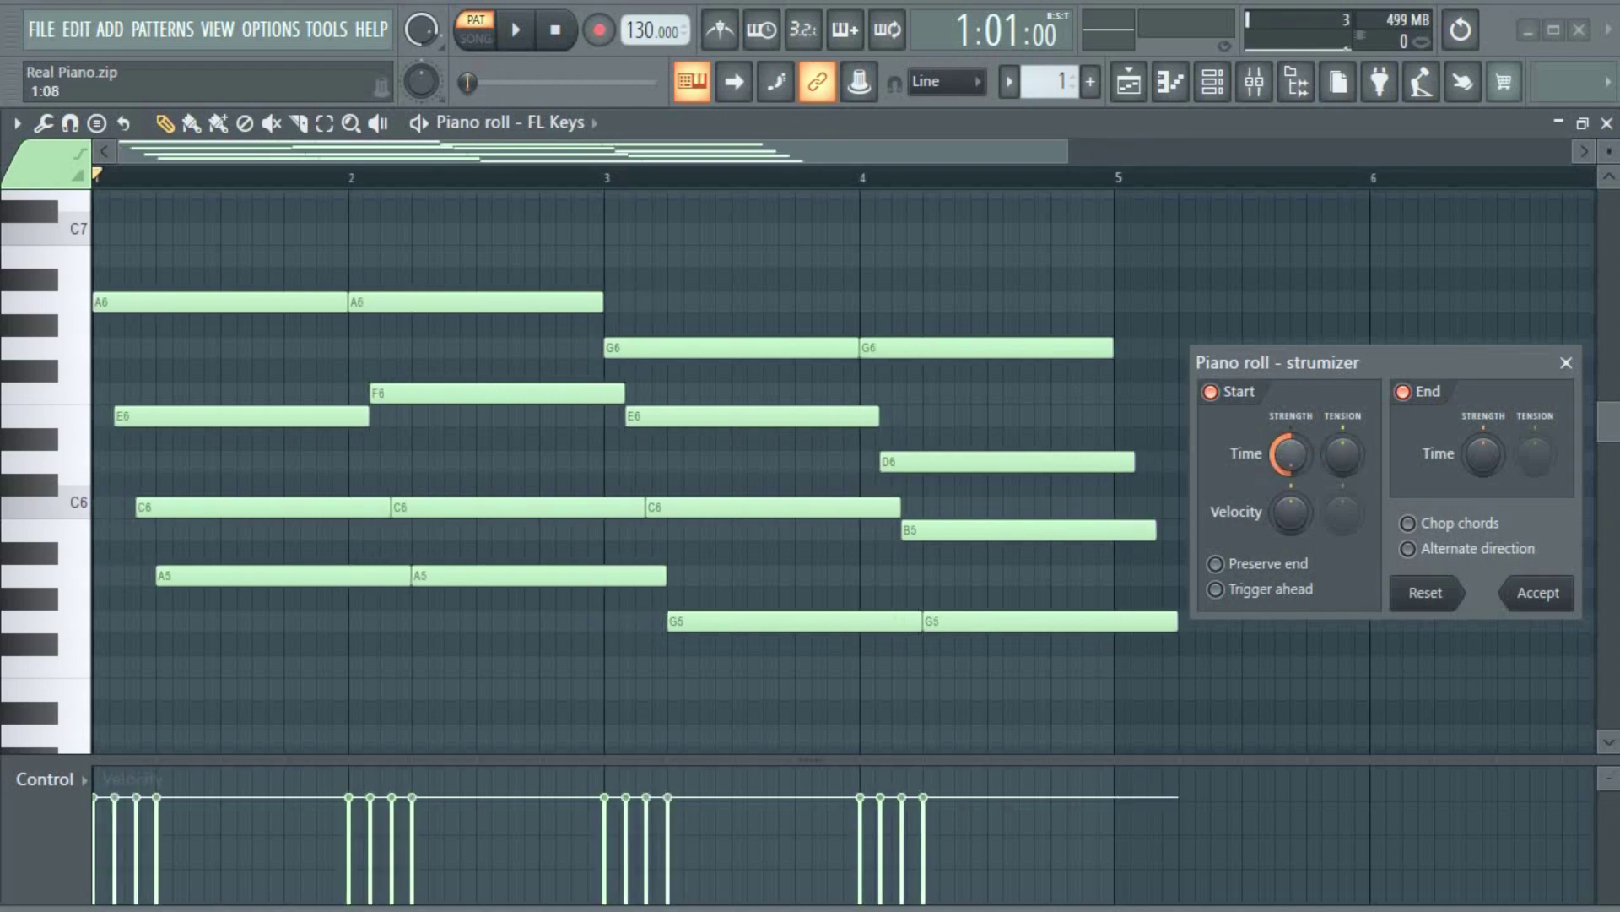
Lower Start Time Strength to tighten the strum, previewing, and move the dialog centre-left.
key(space)
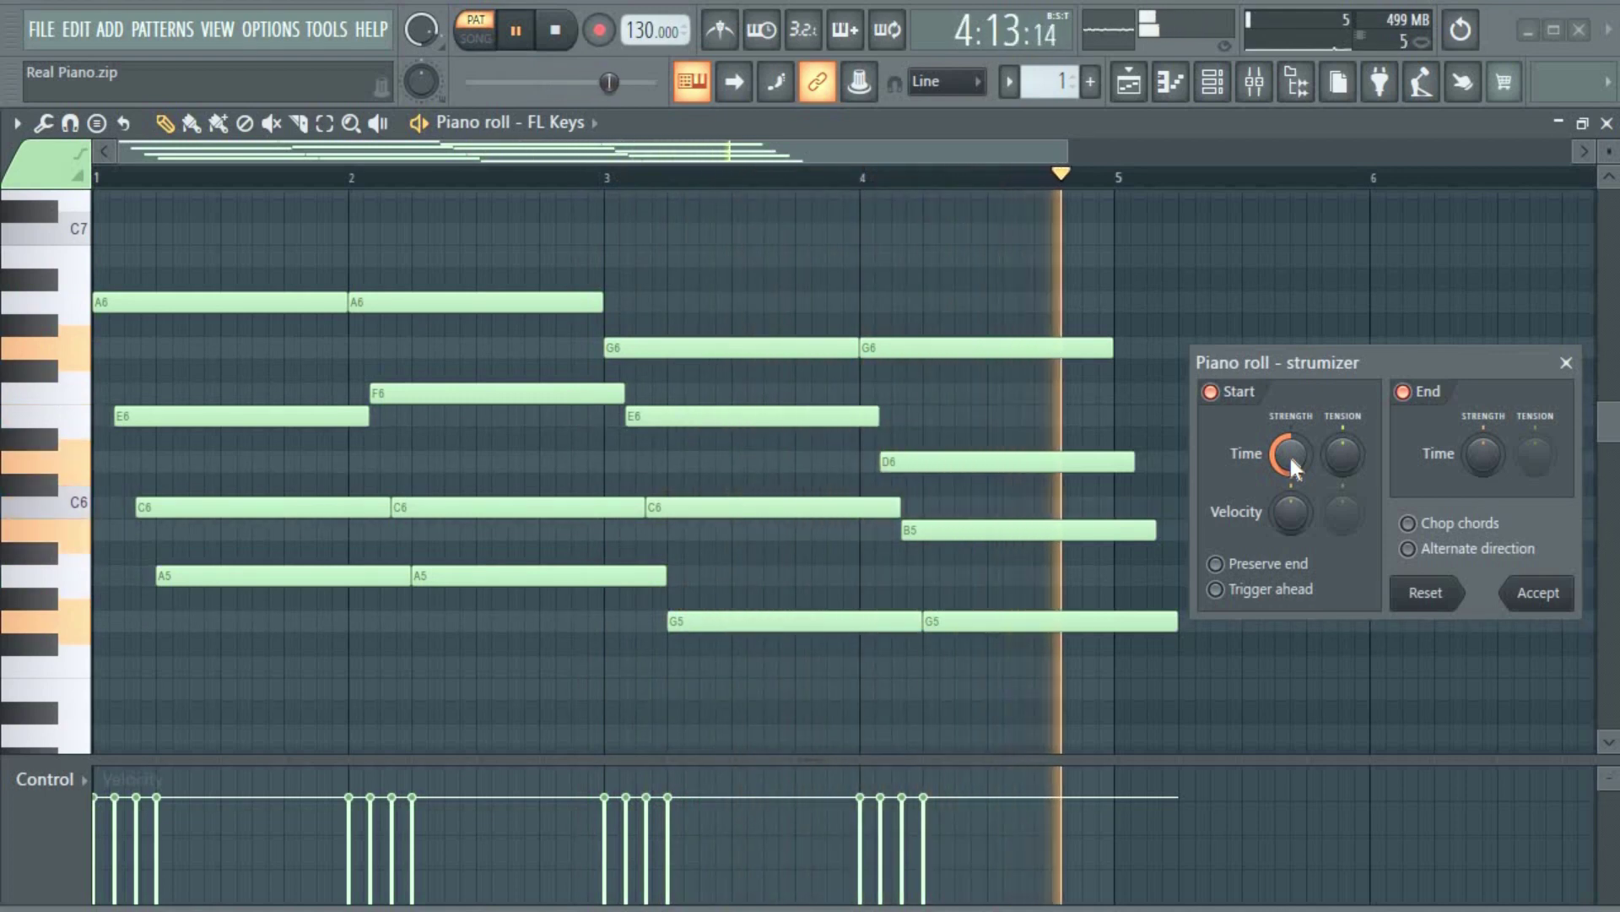
key(space)
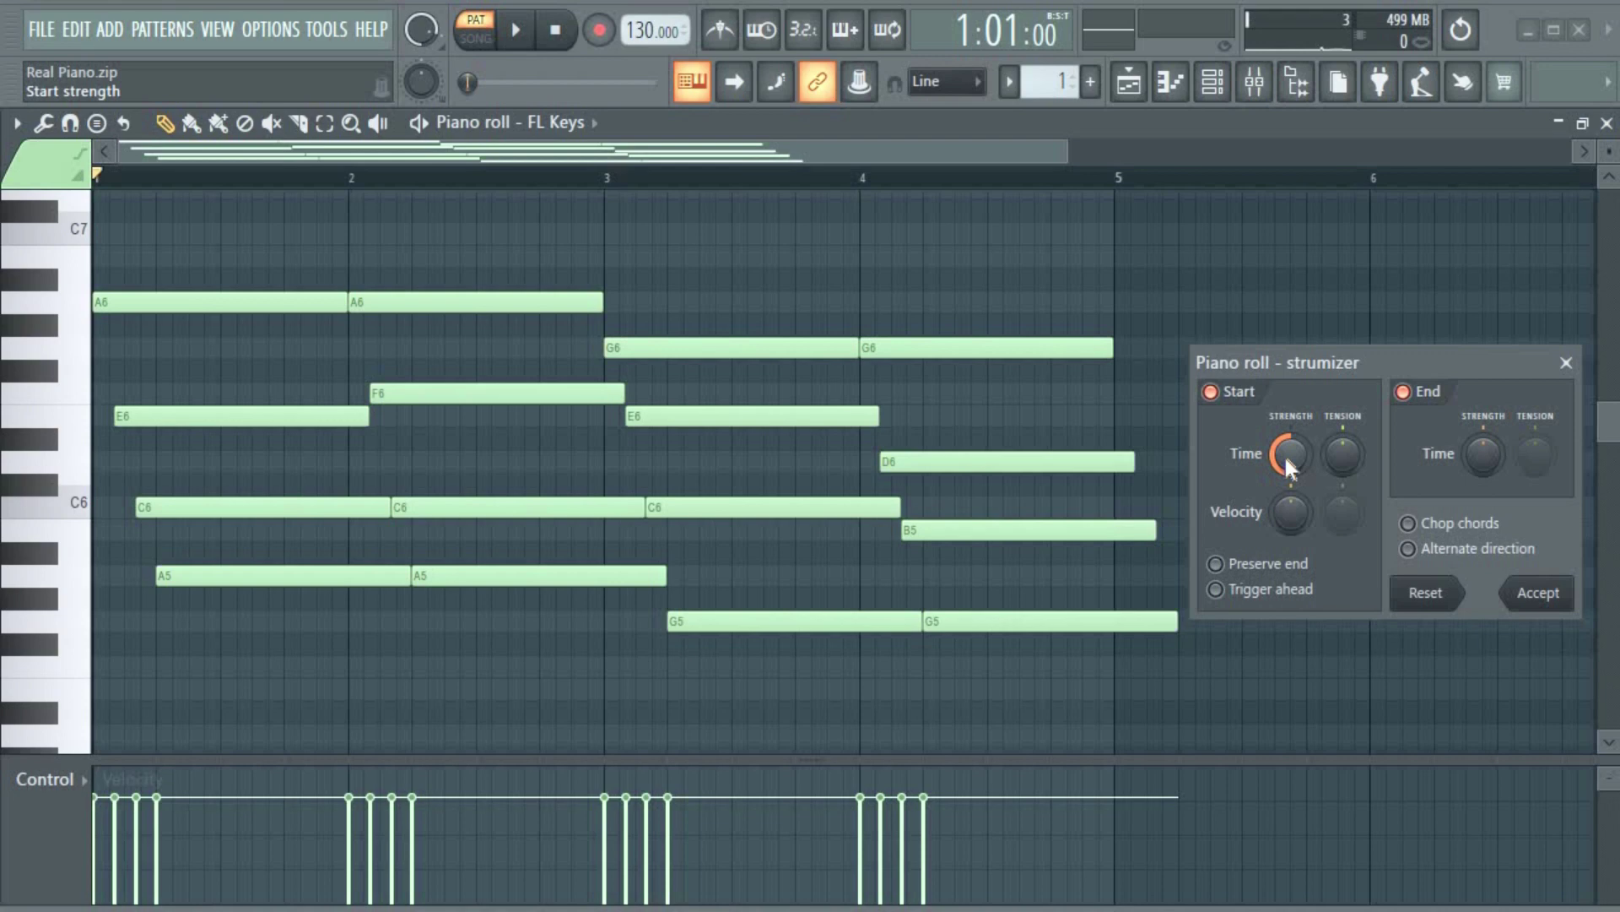
mouse_move(1285, 454)
mouse_down()
mouse_move(1285, 515)
mouse_move(1284, 456)
mouse_up()
key(space)
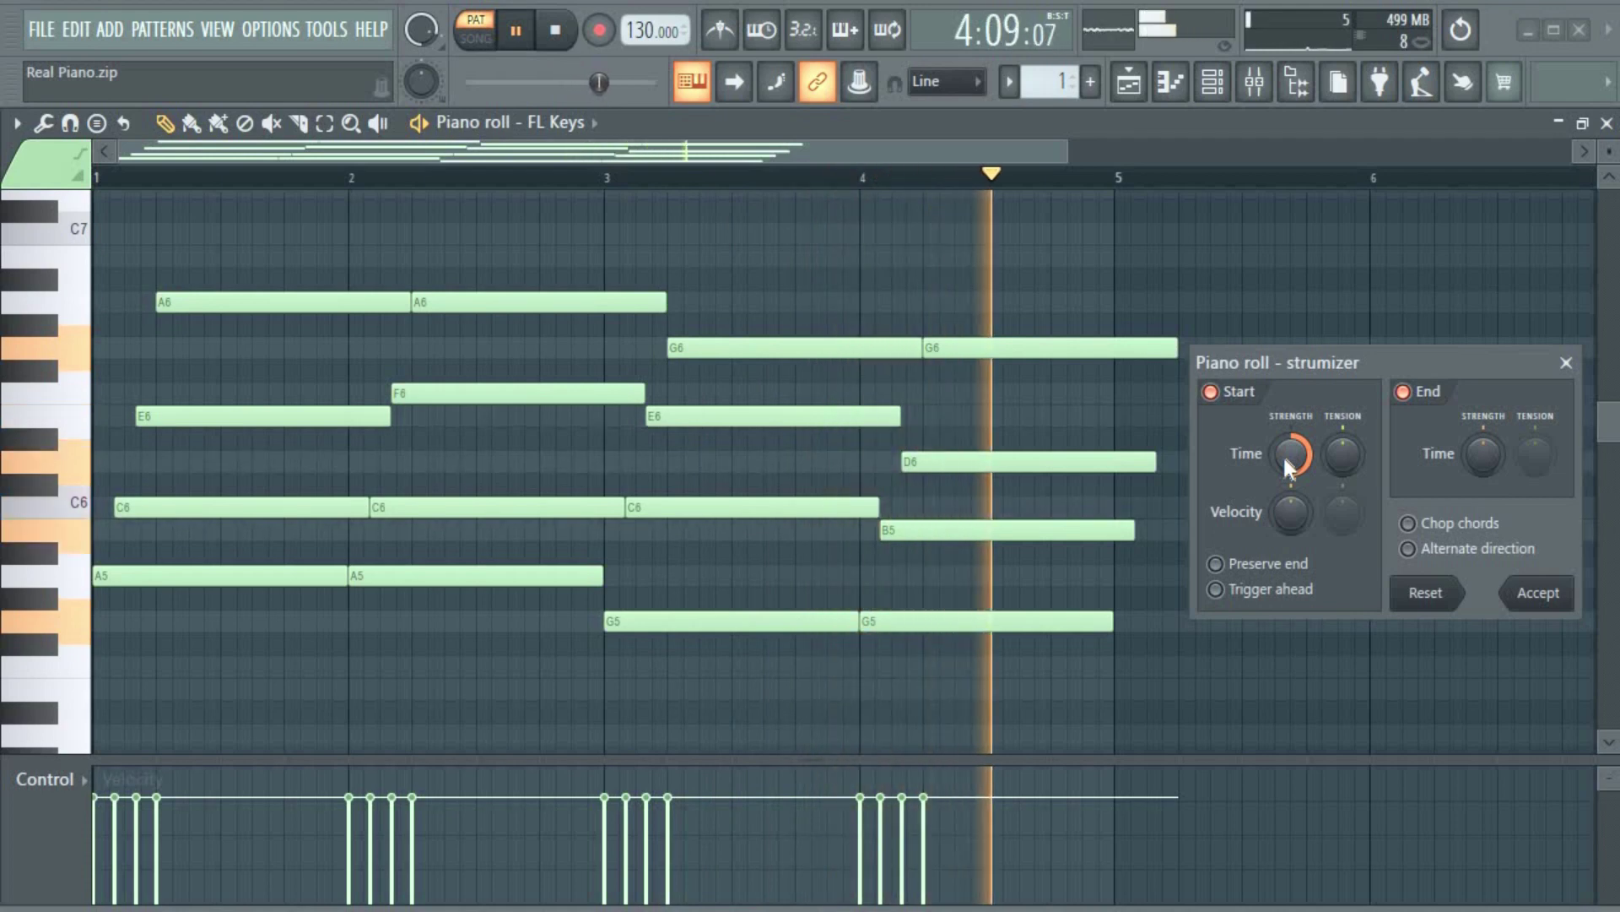
key(space)
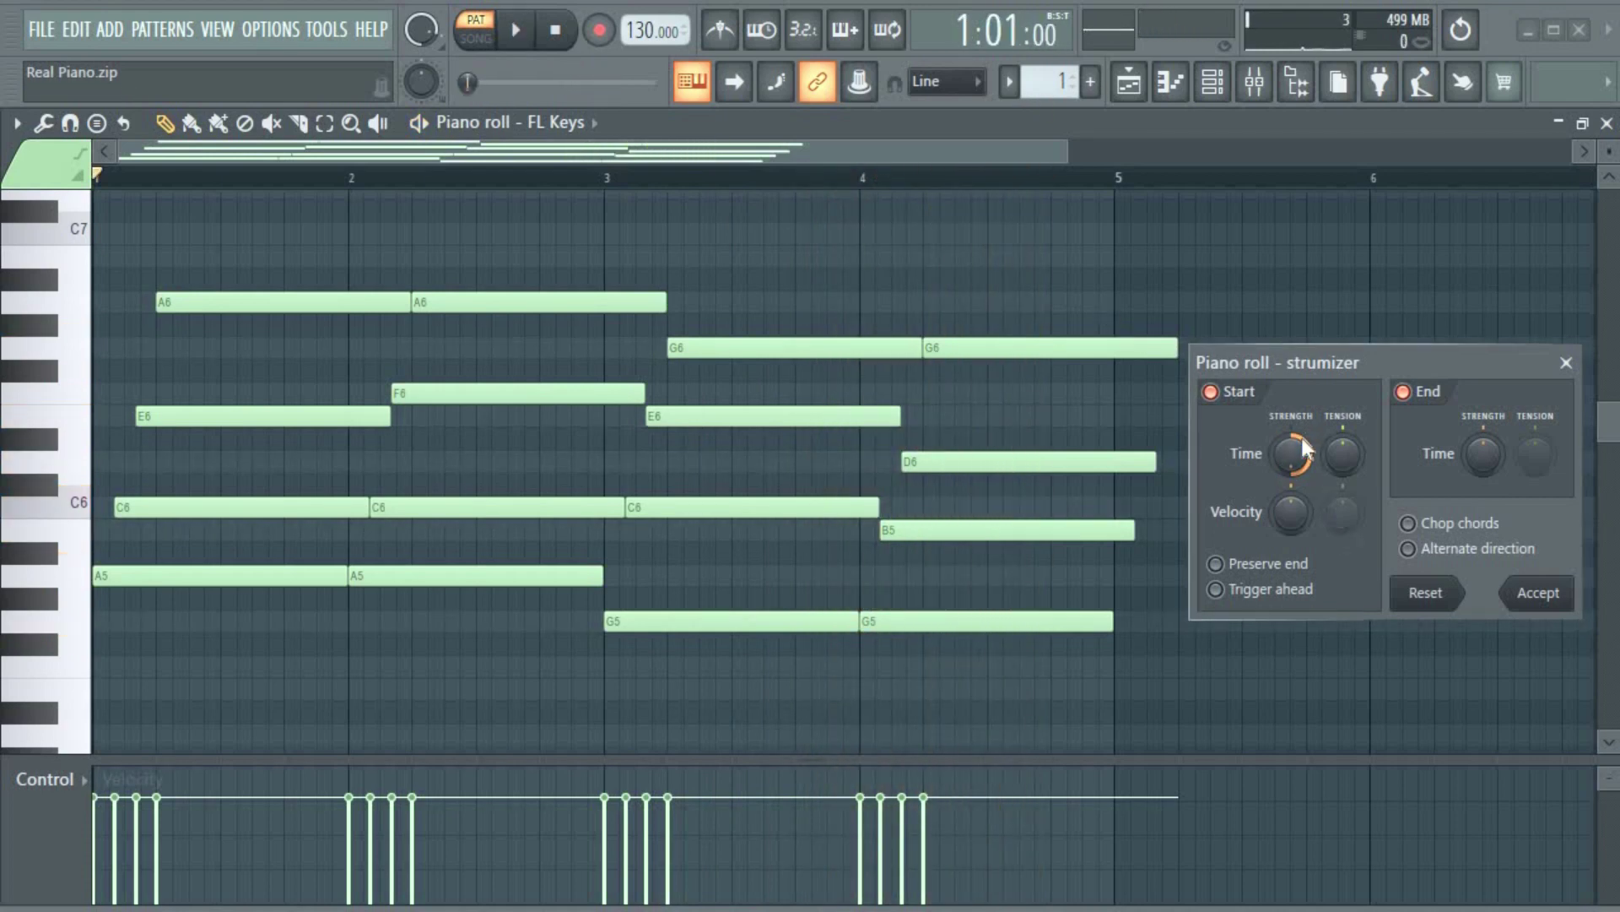
drag(1291, 454, 1292, 471)
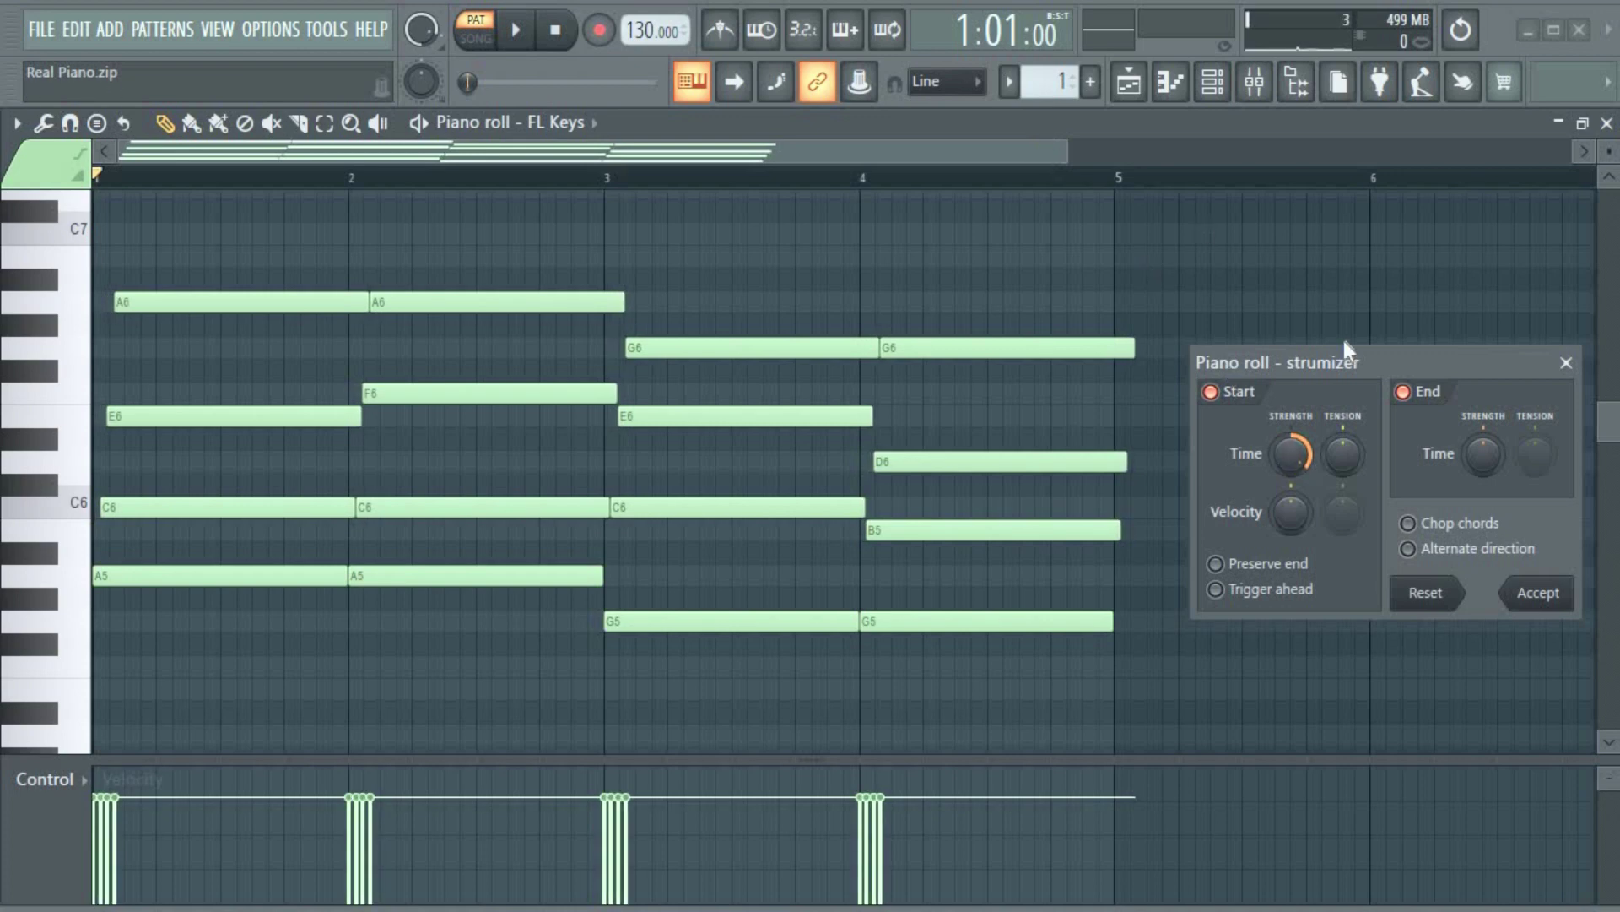
drag(1361, 356, 630, 441)
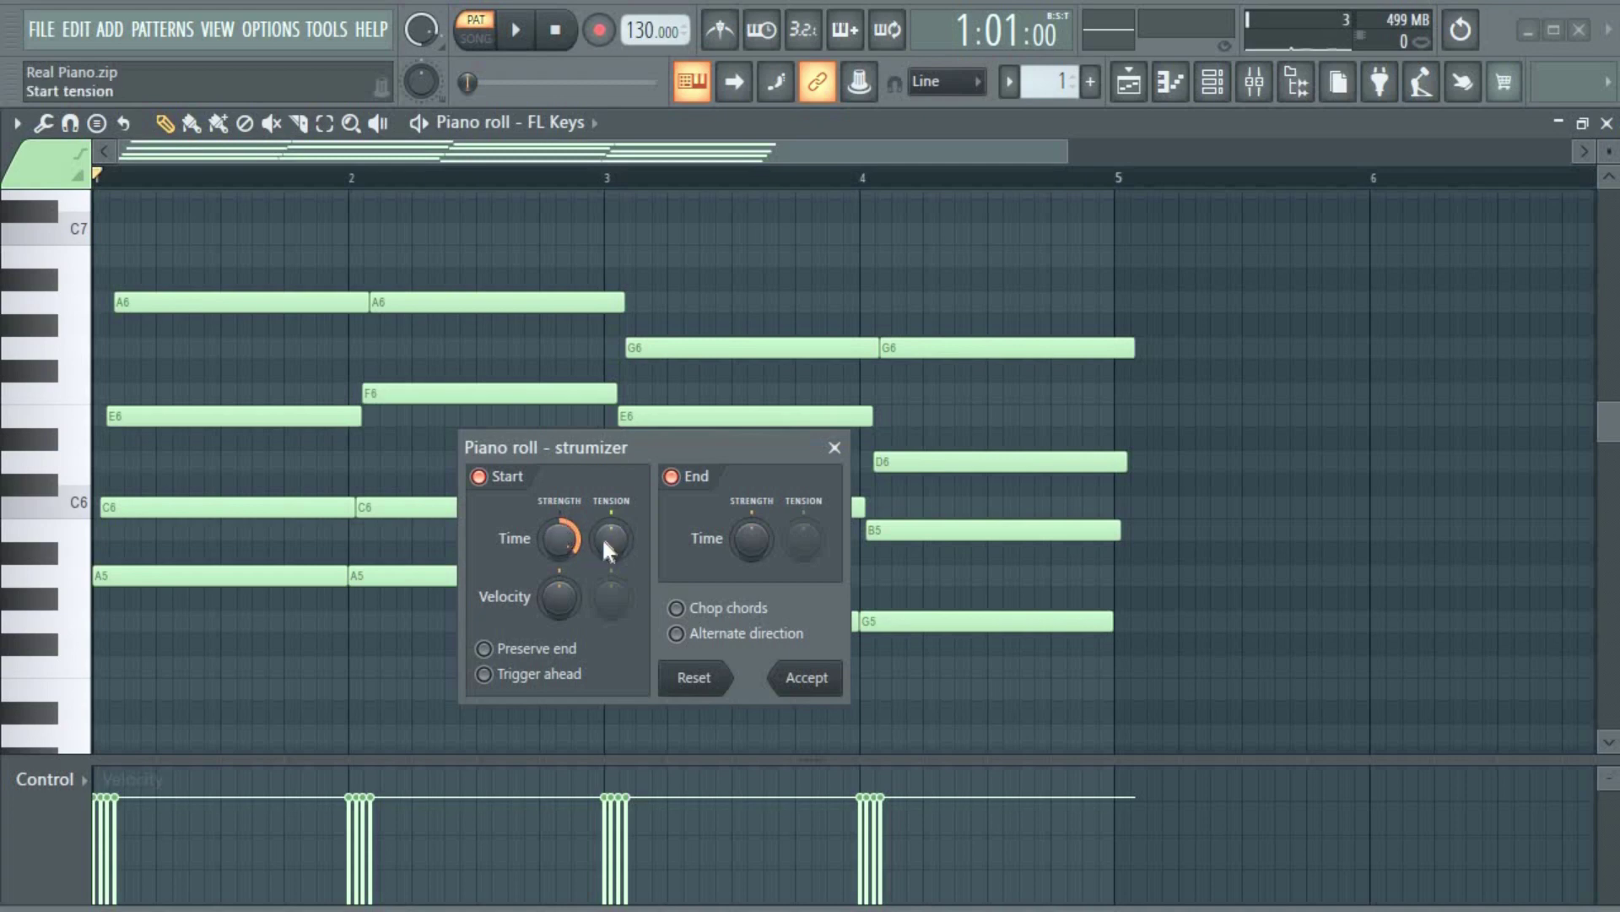
Try Start Tension at 40% and then 0%, previewing the chords each time.
mouse_move(611, 538)
mouse_down()
mouse_move(611, 518)
mouse_move(611, 607)
mouse_move(611, 547)
mouse_up()
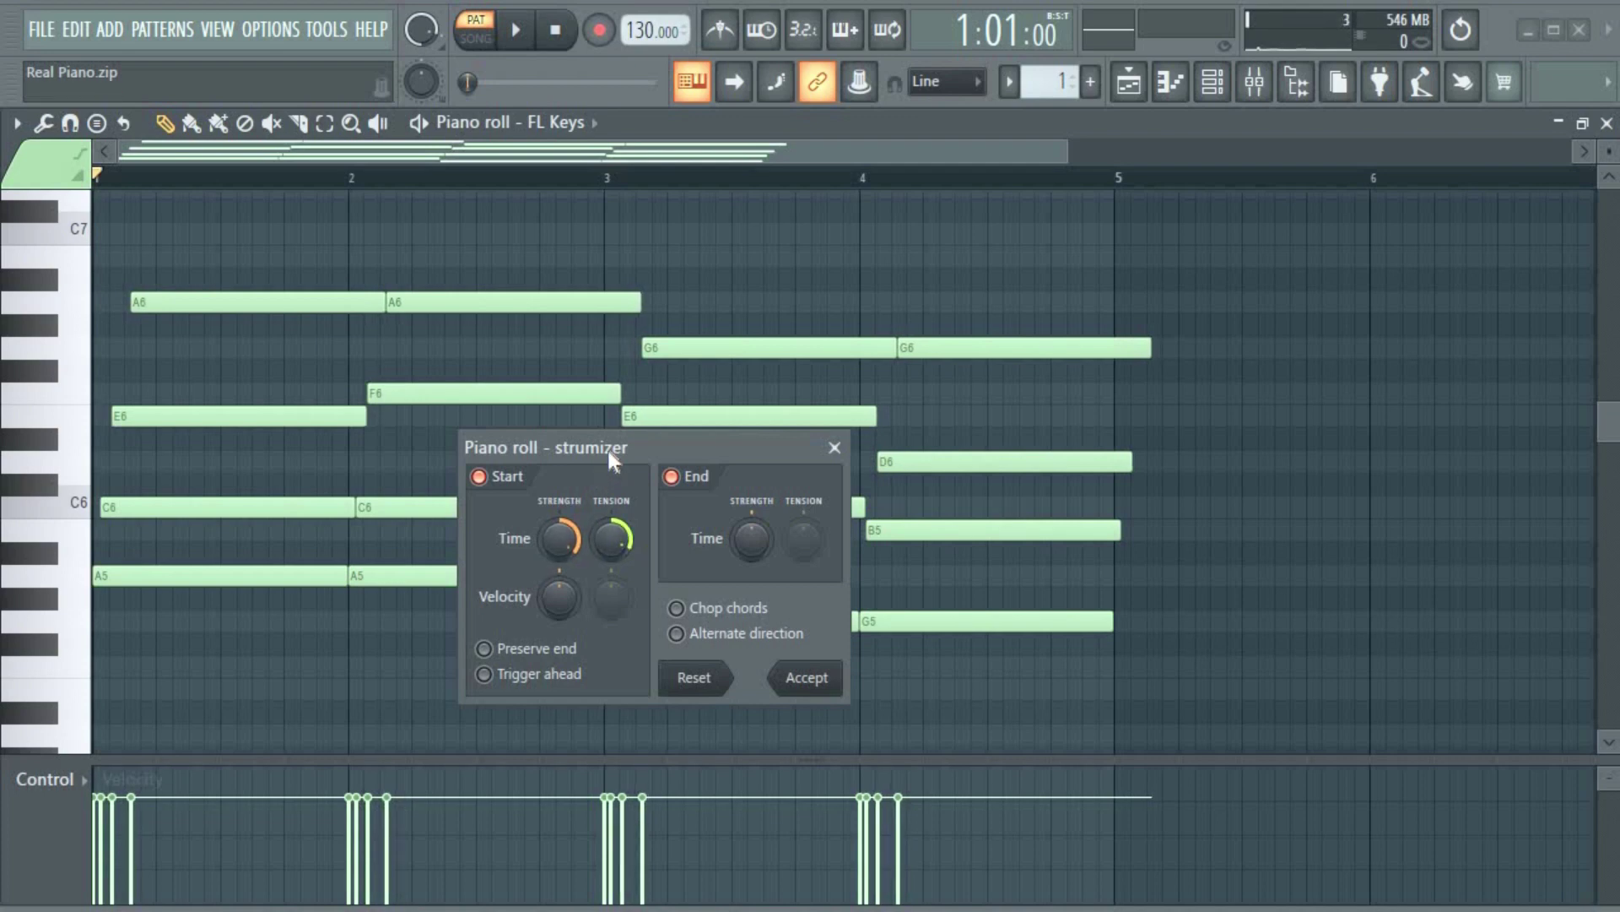
key(space)
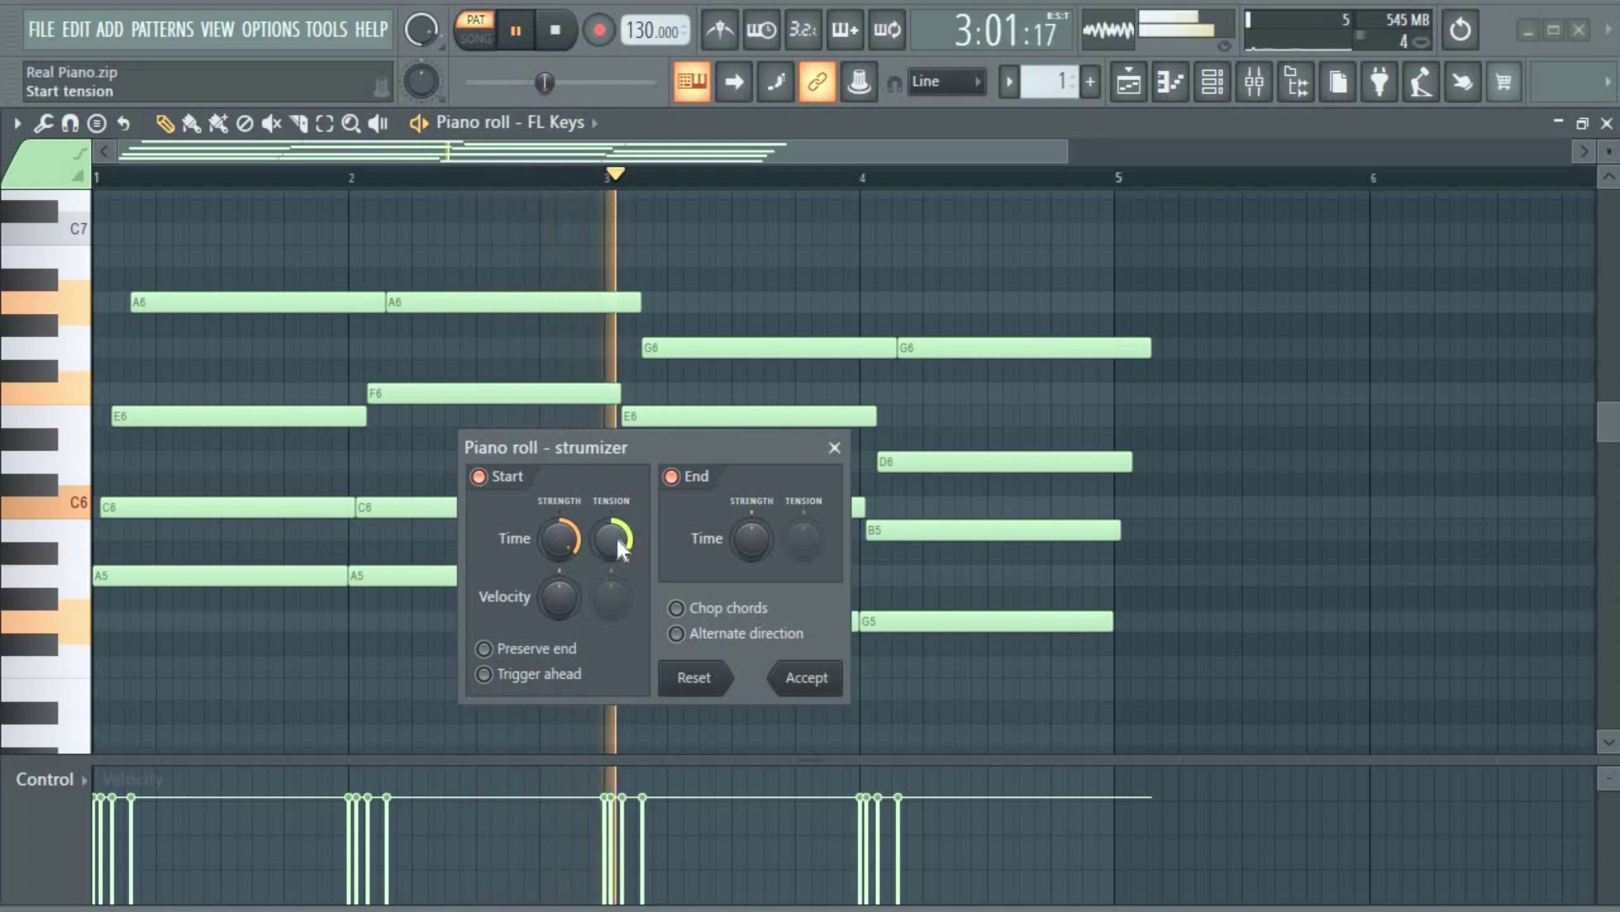
key(space)
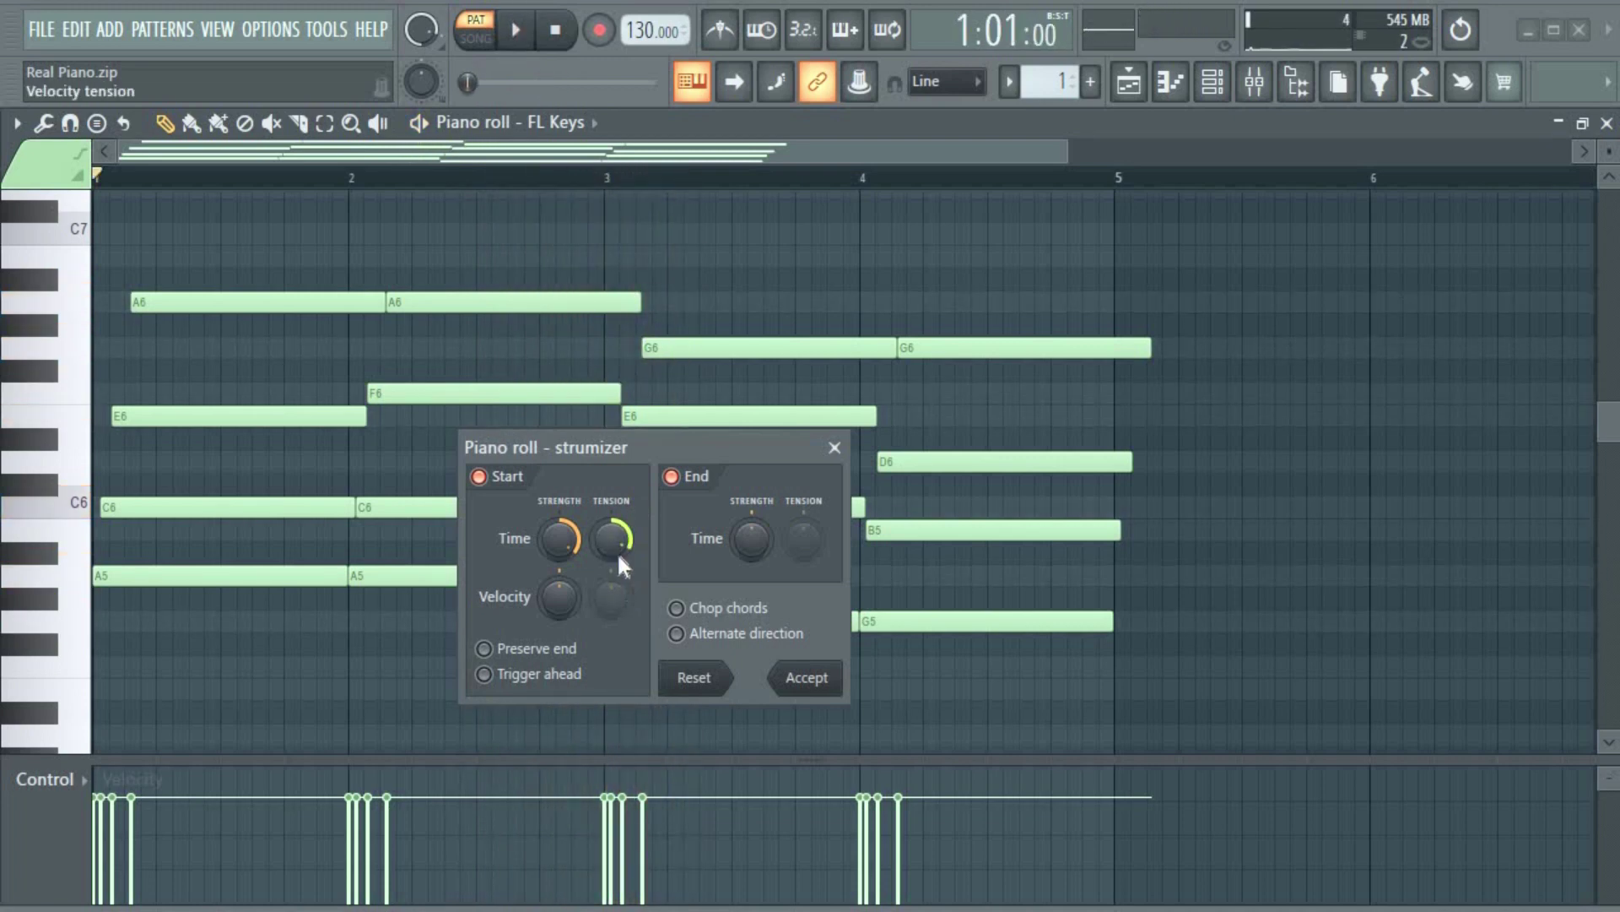
drag(611, 538, 611, 591)
key(space)
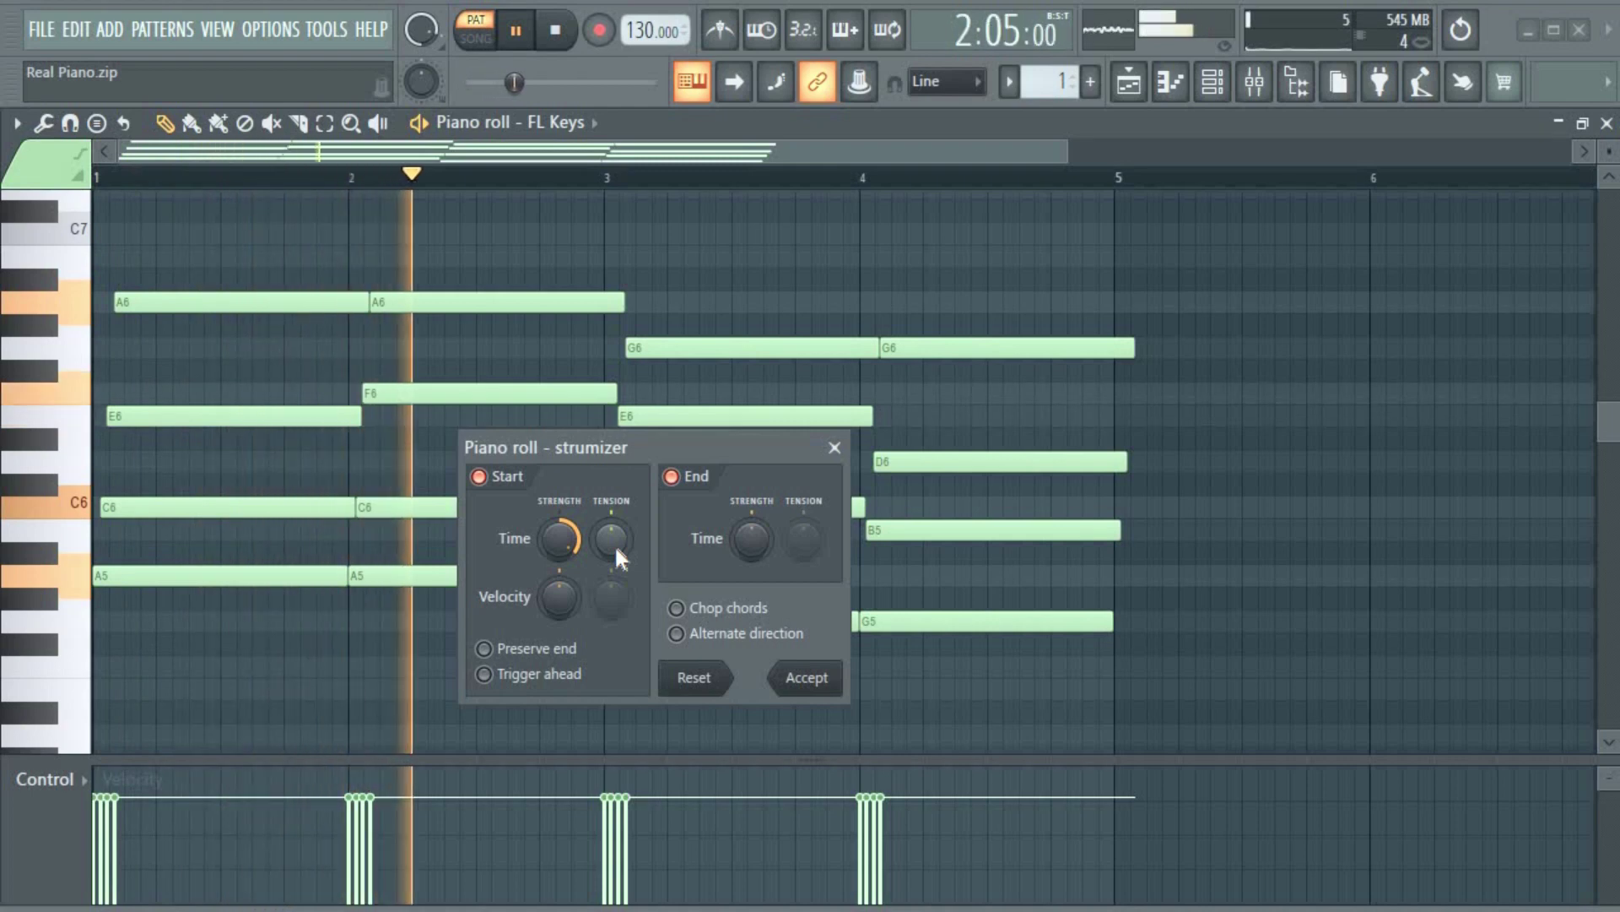
key(space)
Set Start Tension to 100%, audition a wider strum, then pull Start Strength back low.
scroll(614, 543, up, 10)
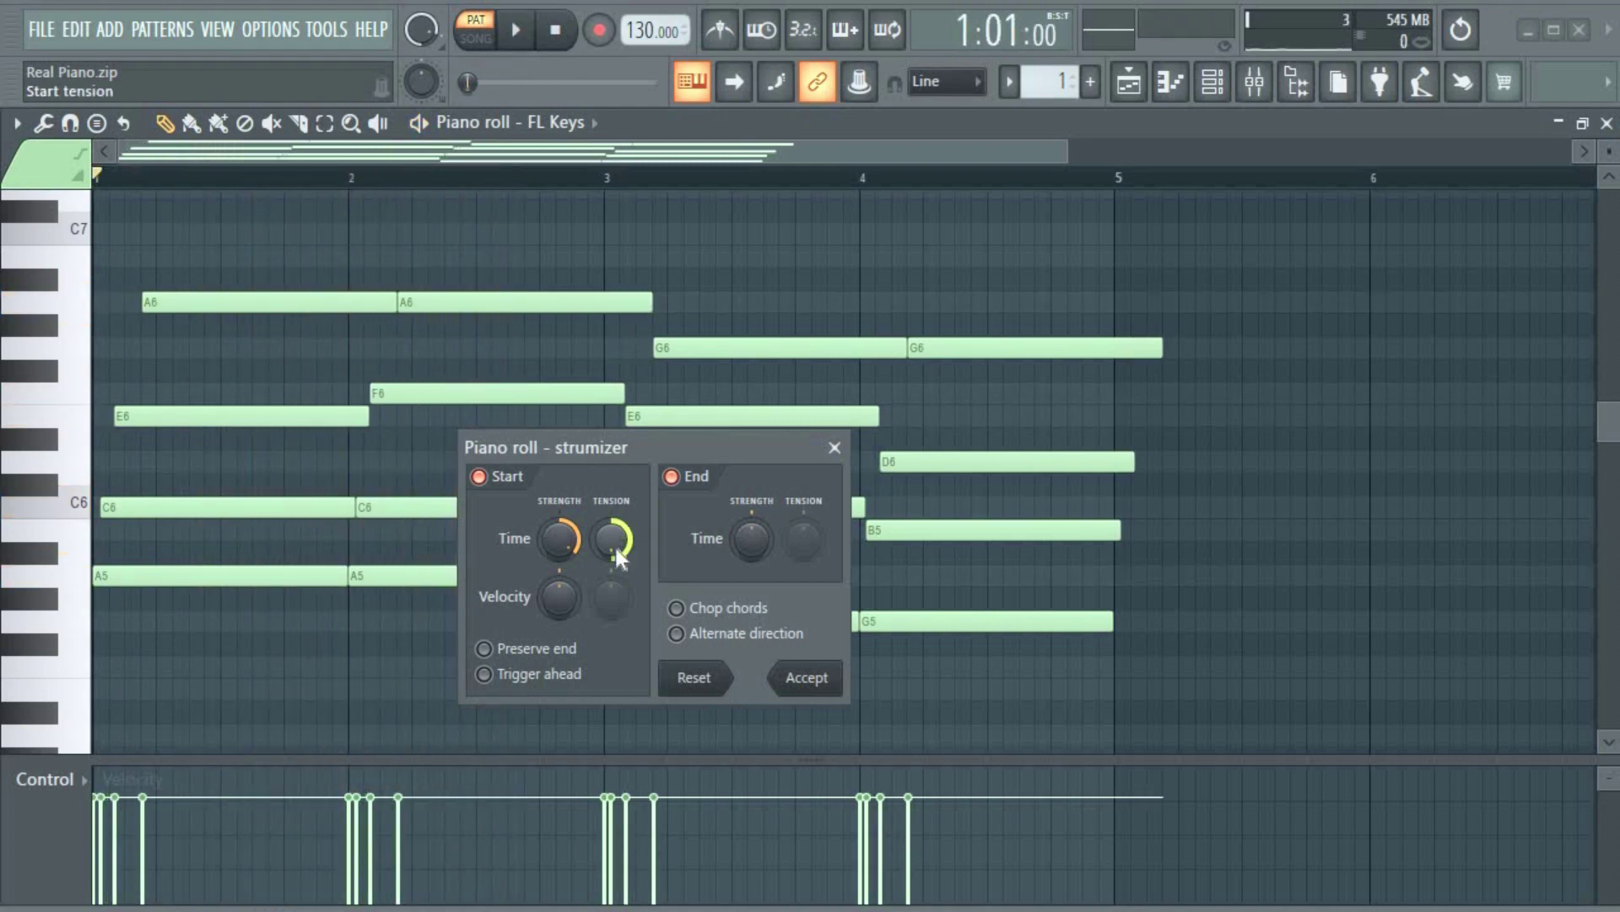
key(space)
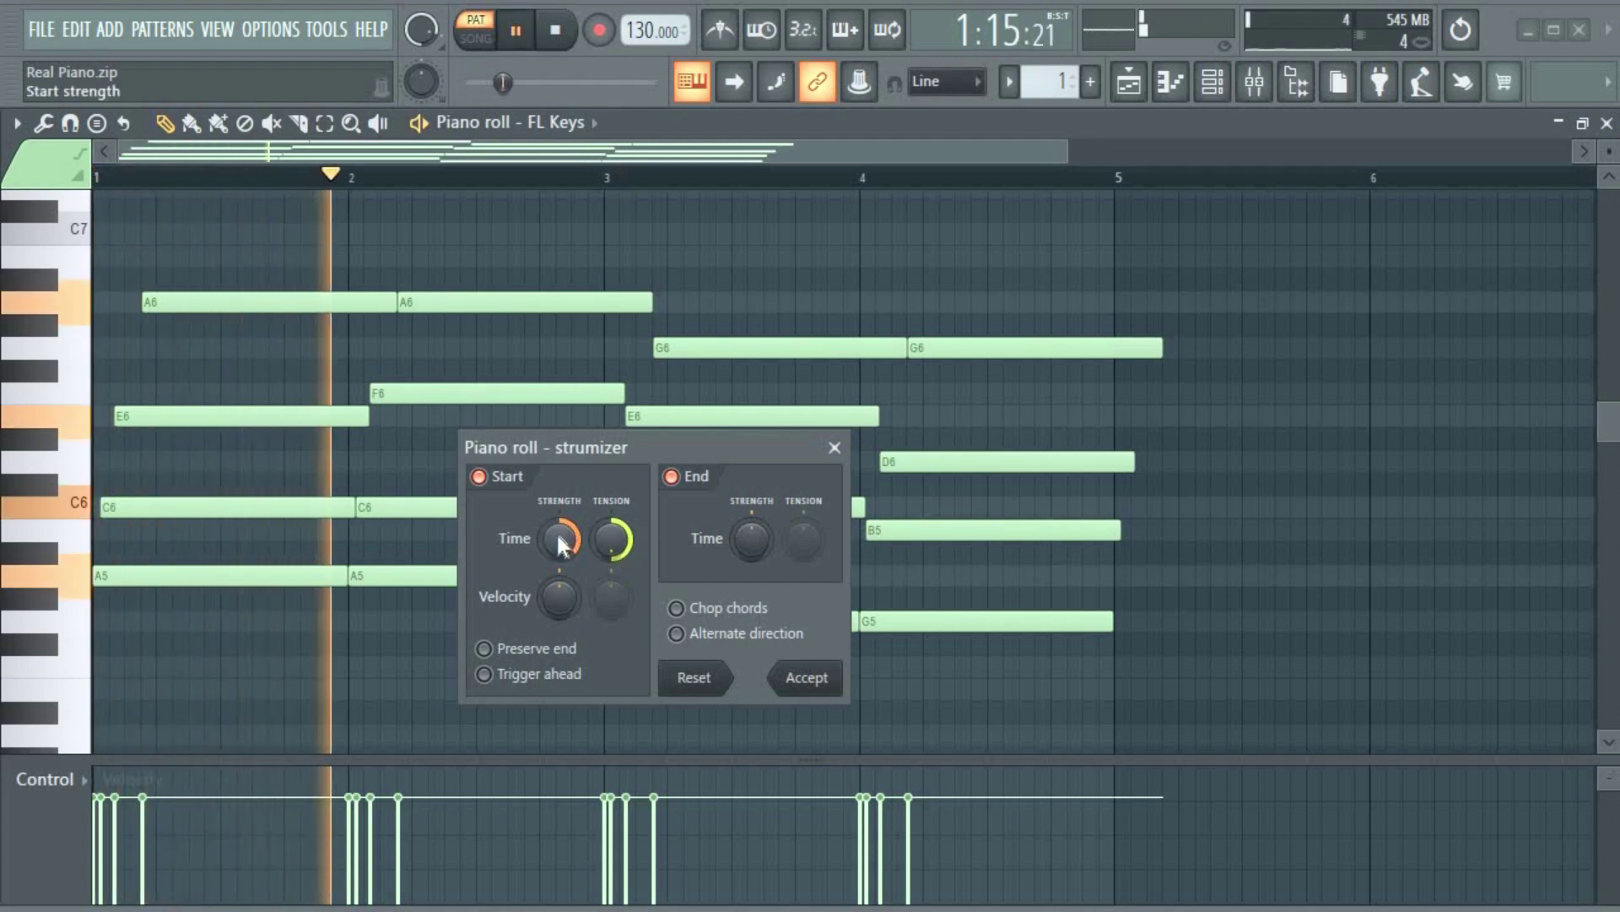
key(space)
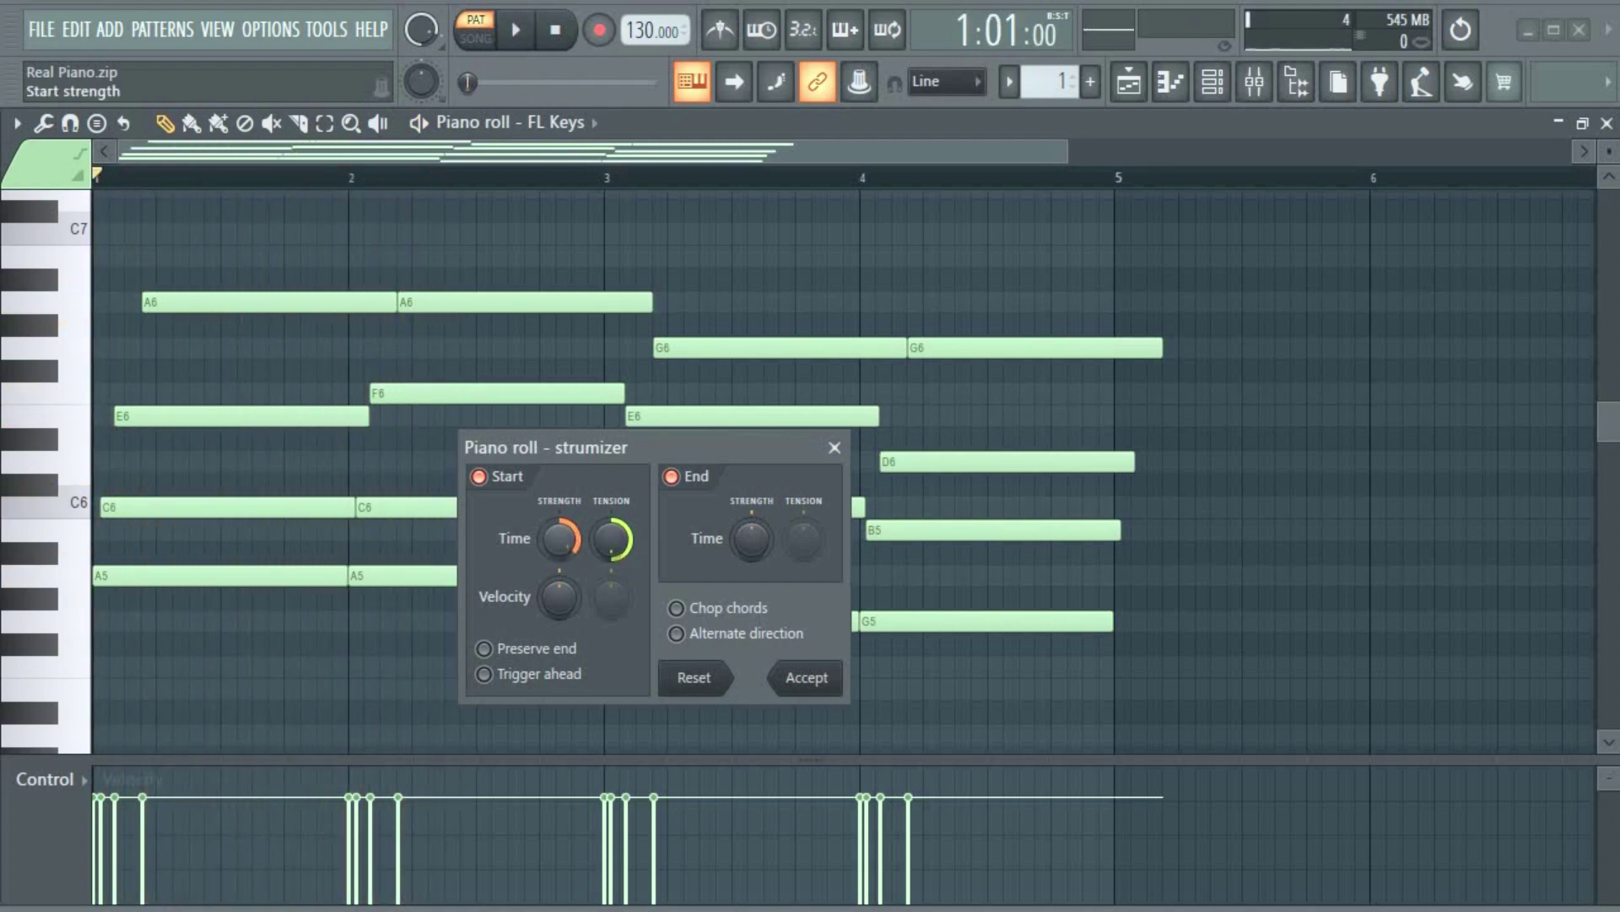
scroll(558, 540, up, 5)
key(space)
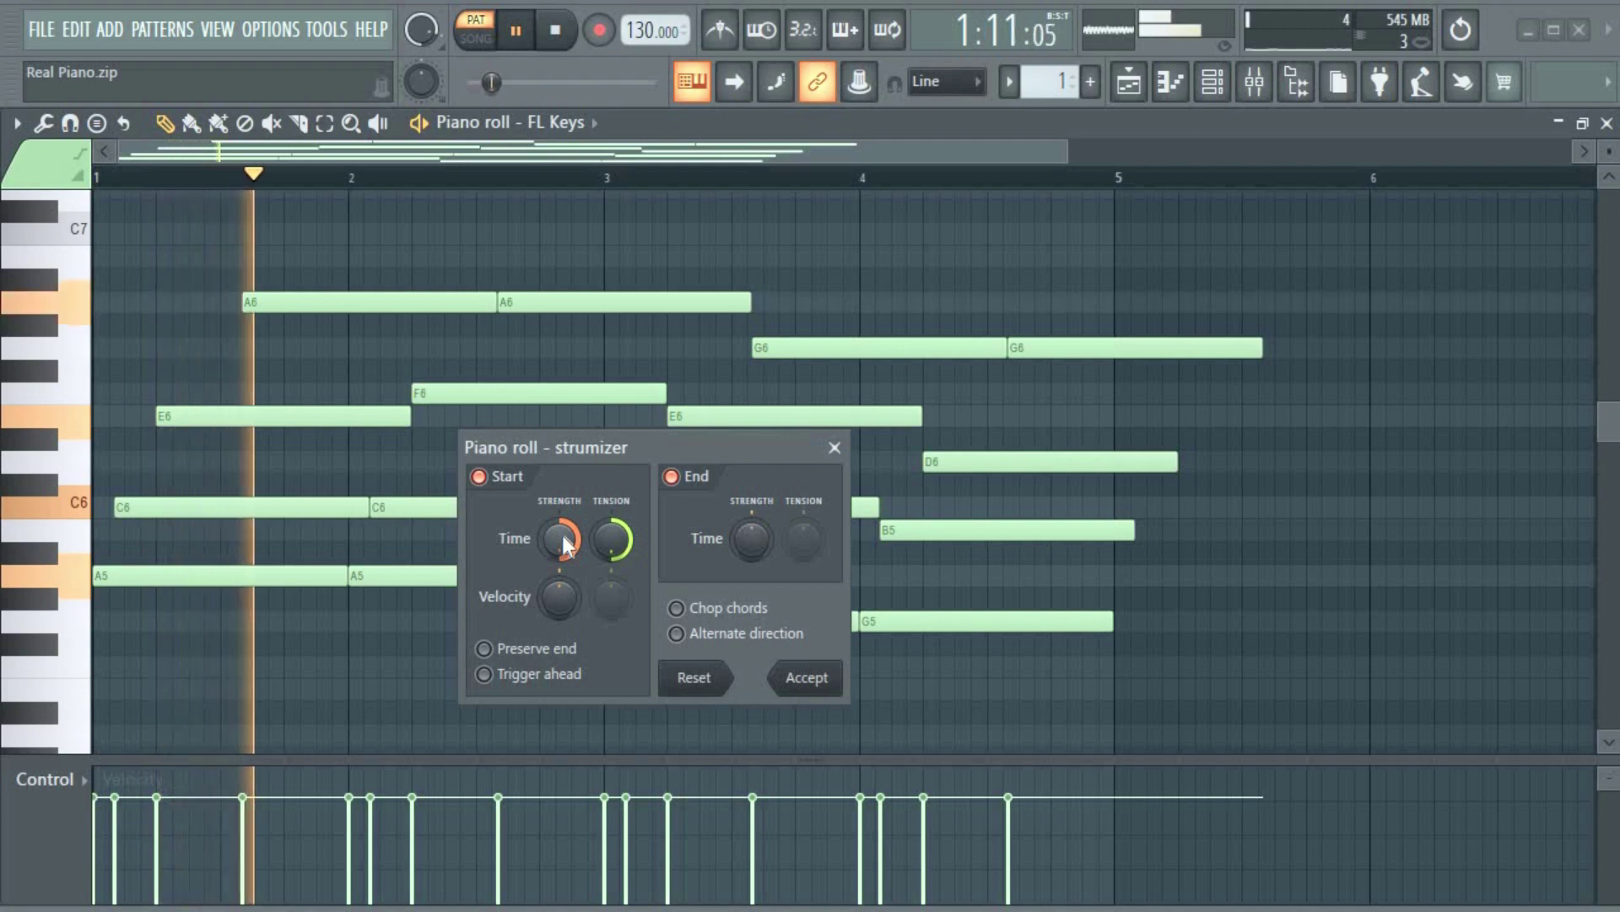
key(space)
drag(564, 544, 564, 591)
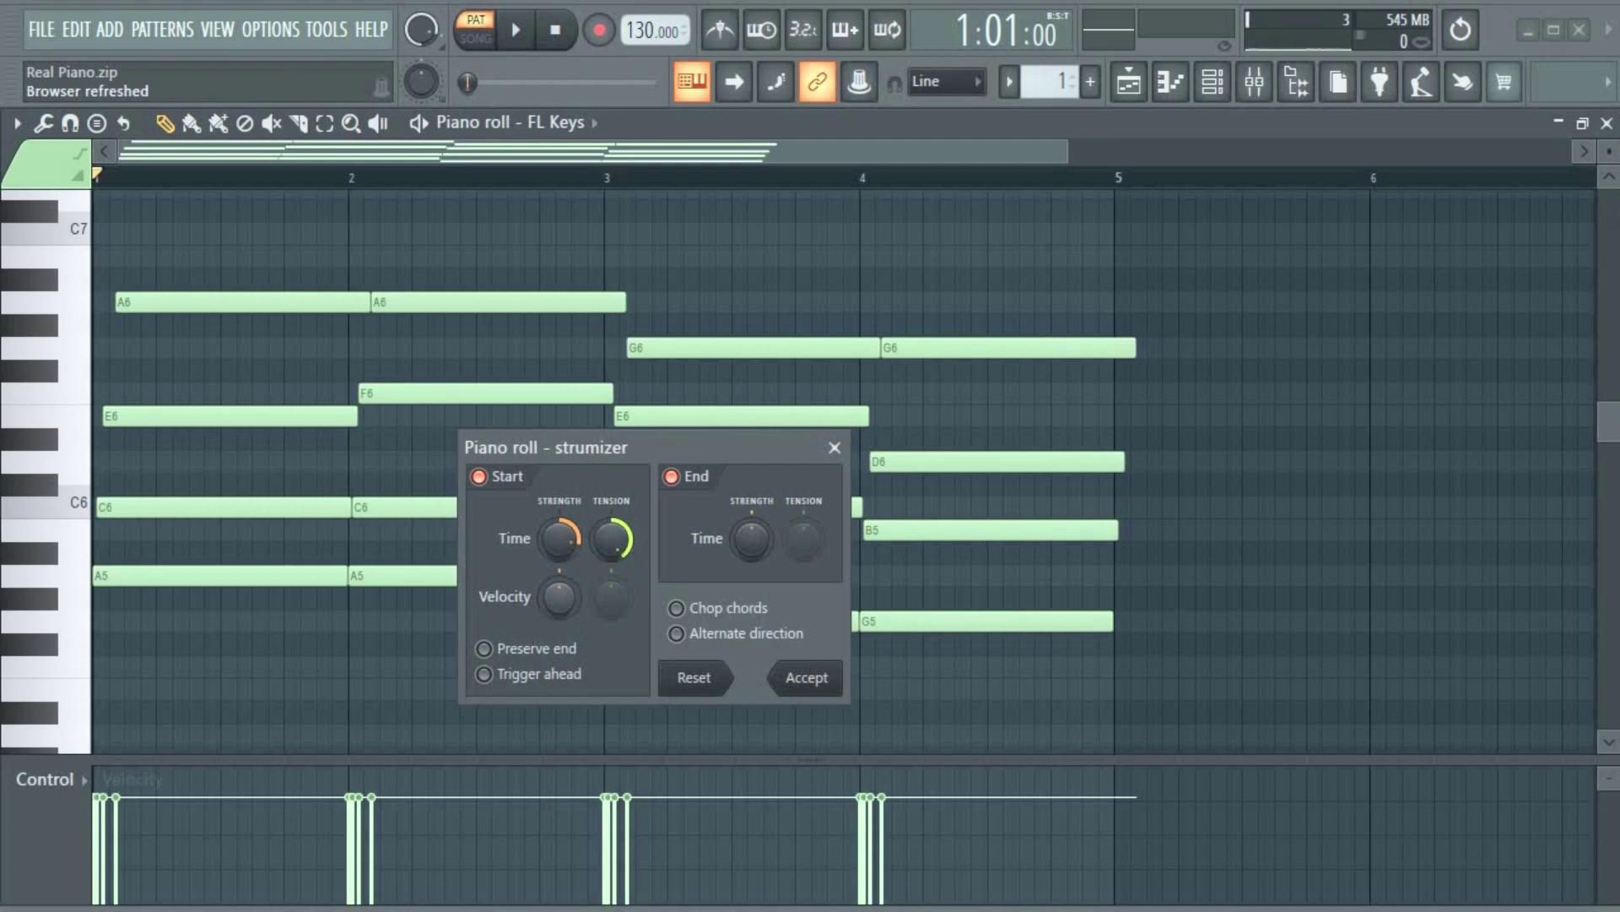
Push Start Velocity strength down to -97% and preview the staggered velocities.
drag(559, 597, 560, 671)
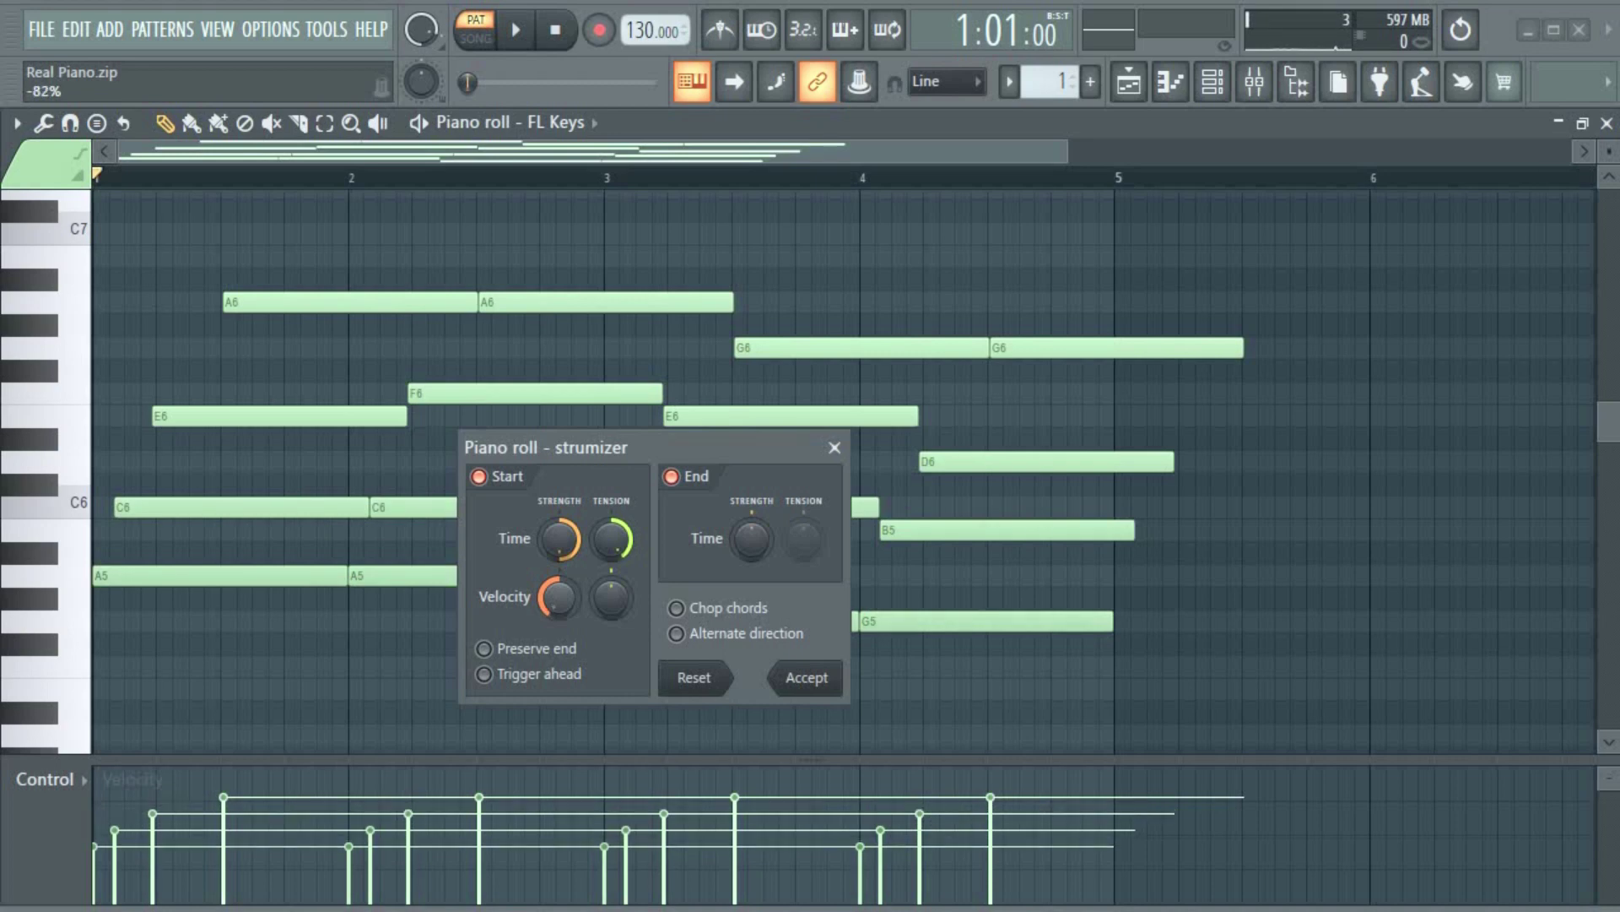
drag(560, 671, 559, 686)
key(space)
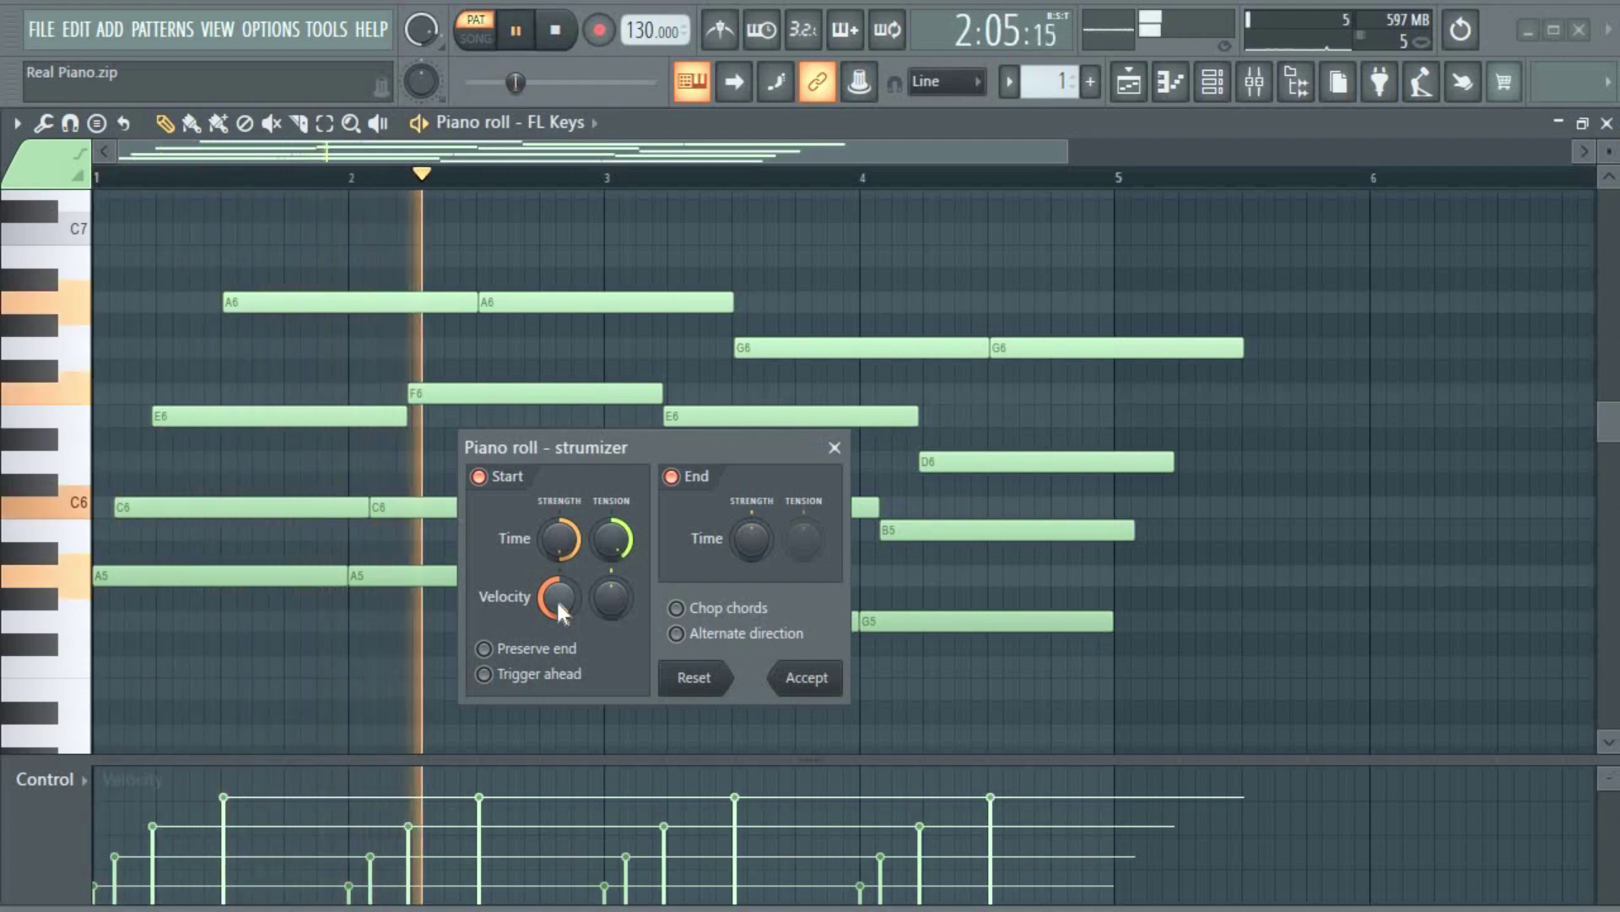
key(space)
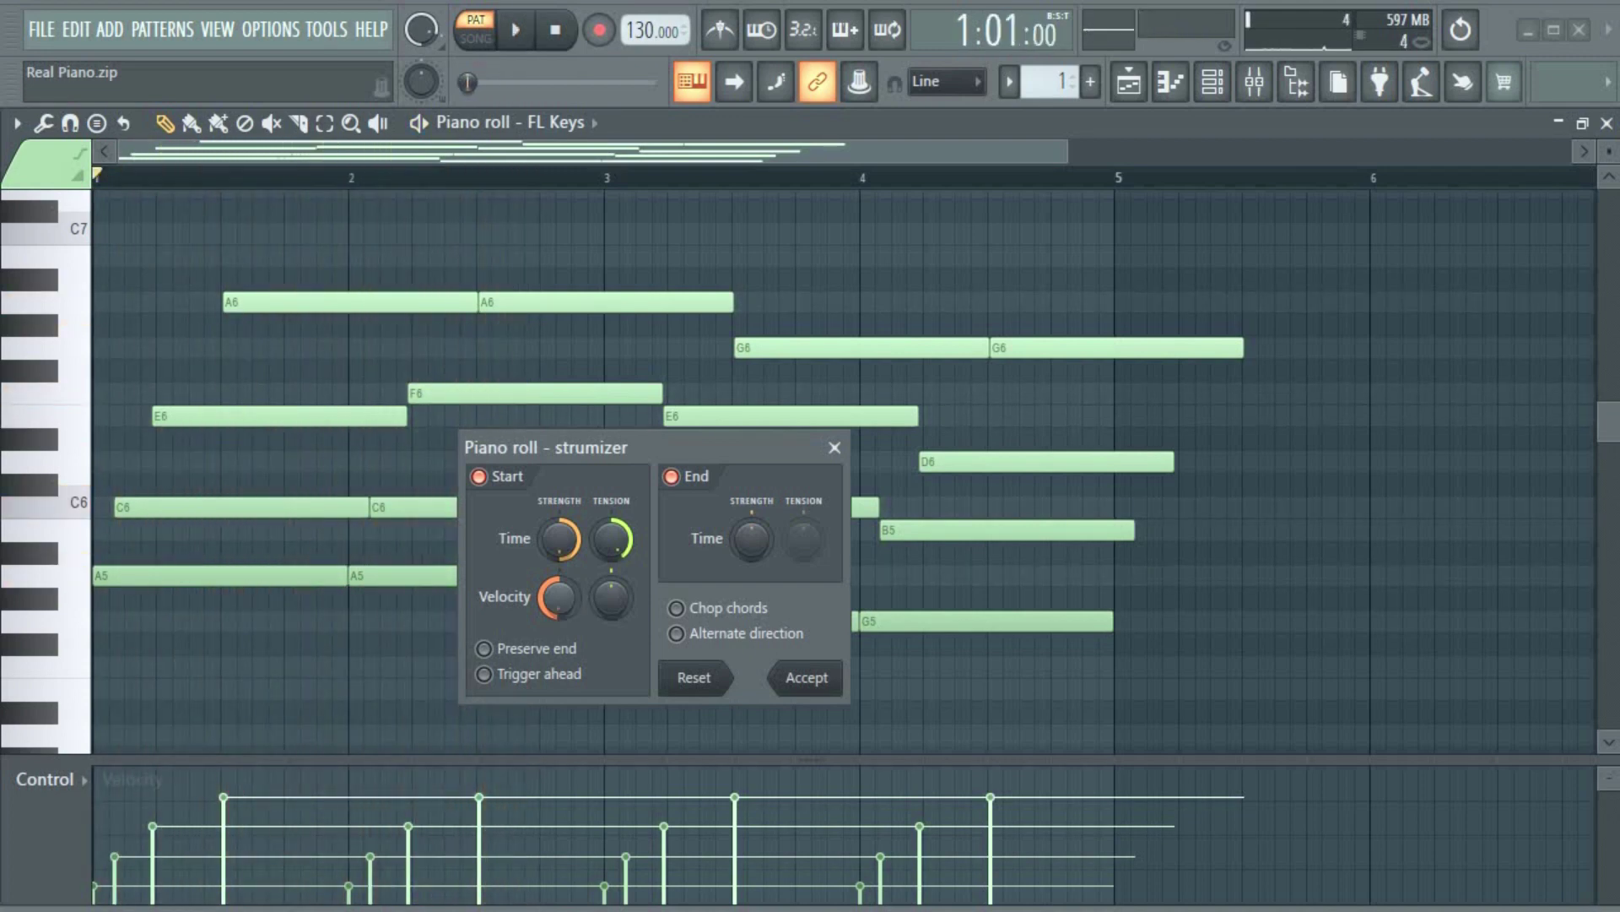
Ease Velocity strength back to about 59% and set Velocity Tension to 67%.
mouse_move(559, 596)
mouse_down()
mouse_move(558, 571)
mouse_move(565, 601)
mouse_up()
key(space)
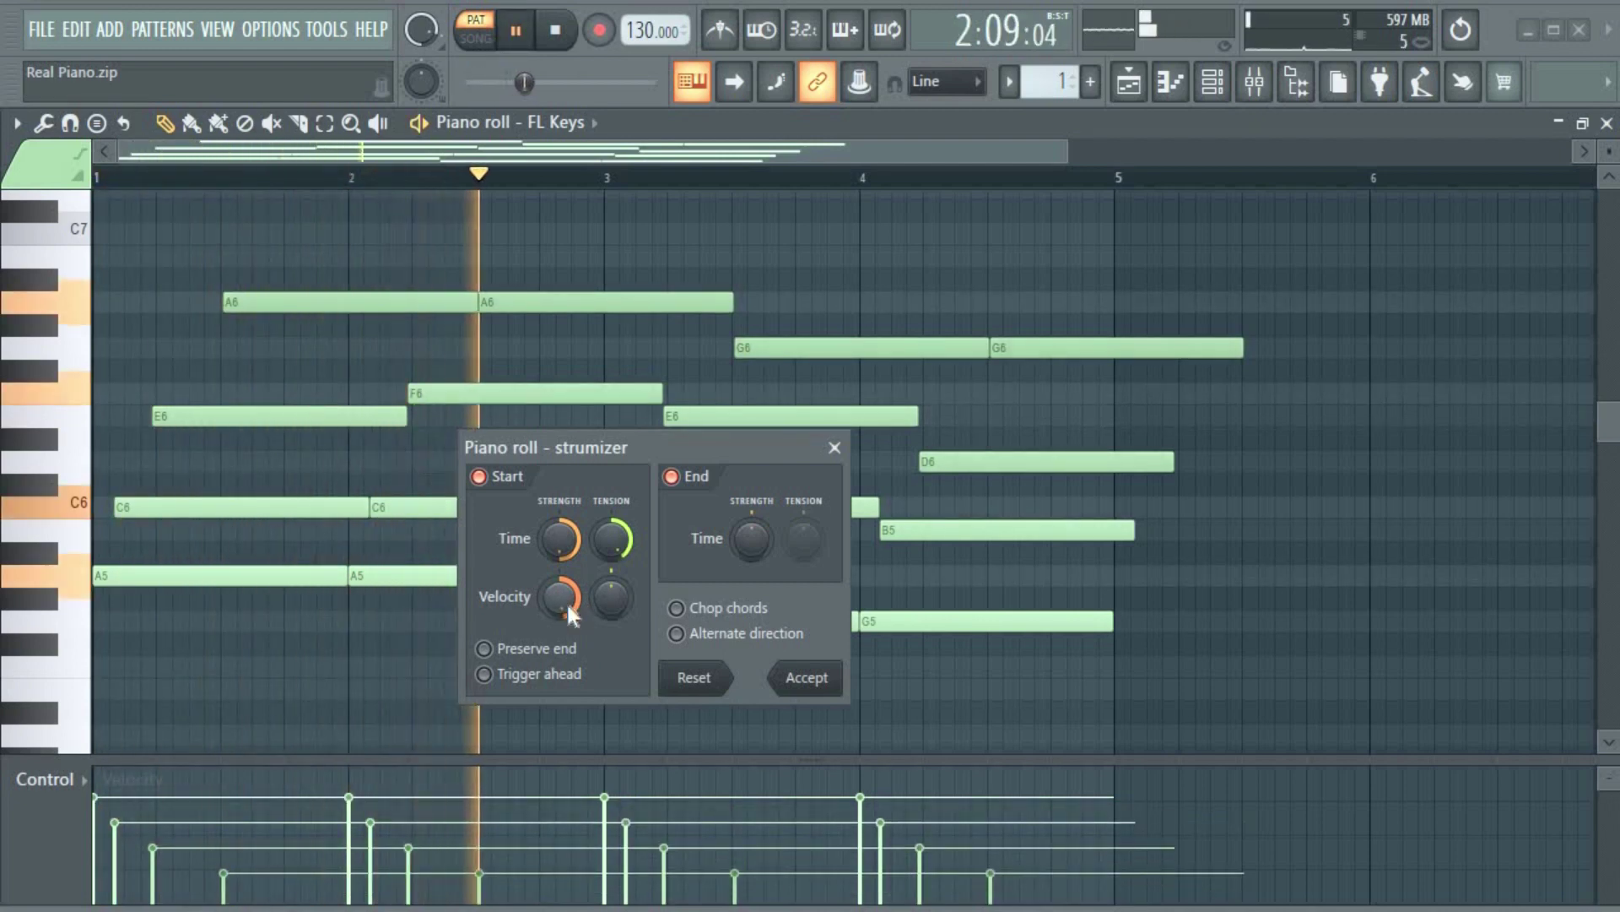
key(space)
drag(620, 589, 619, 553)
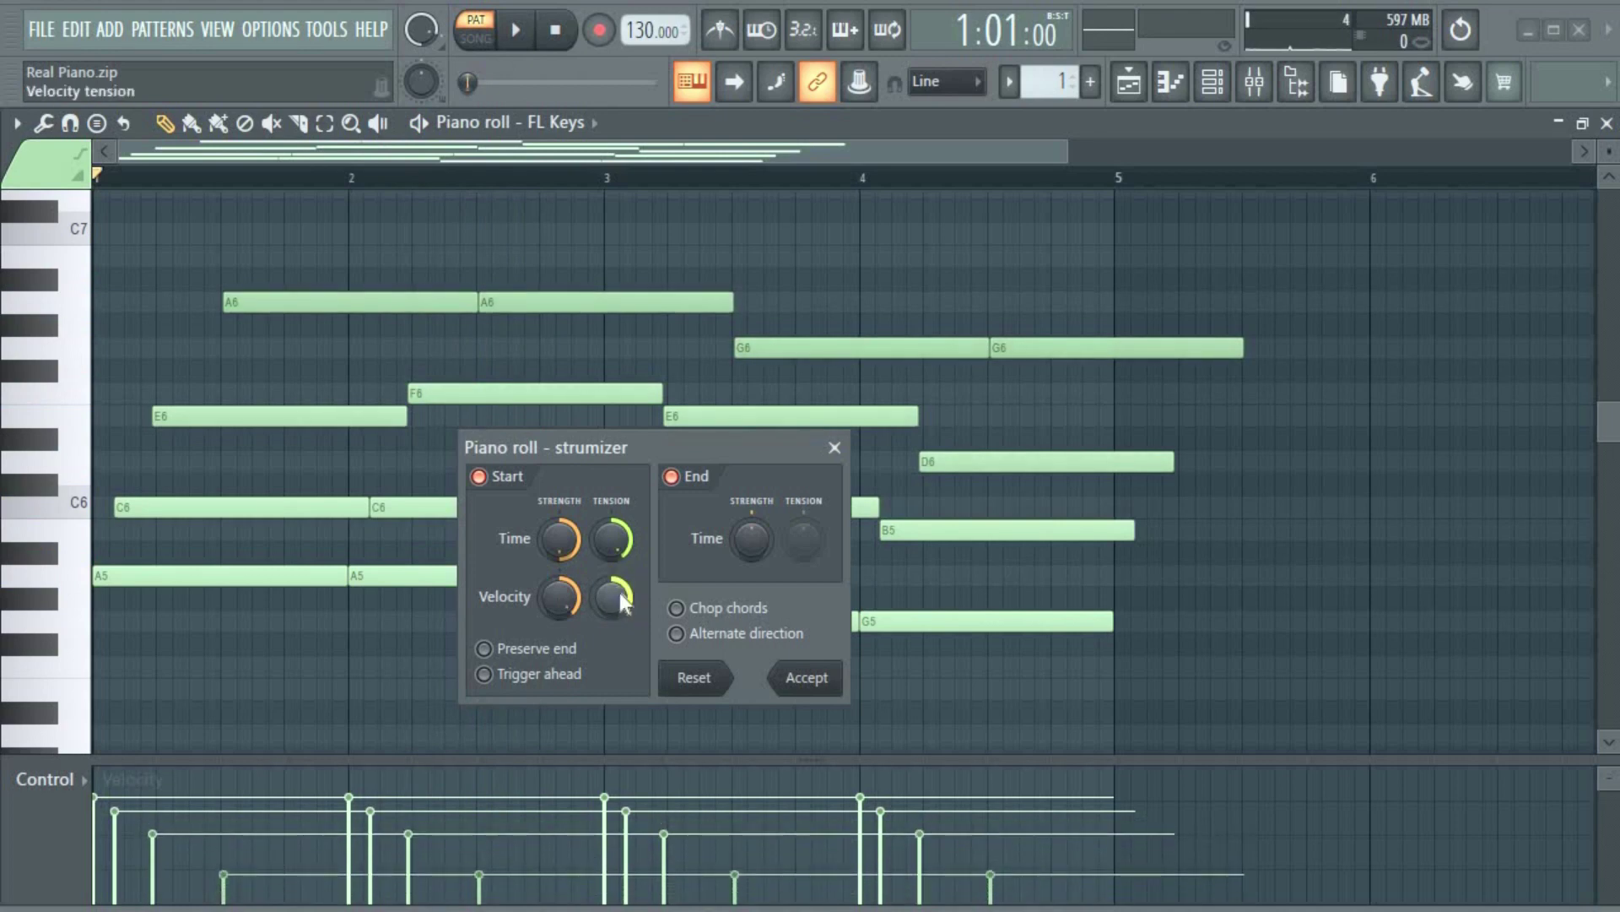
click(484, 649)
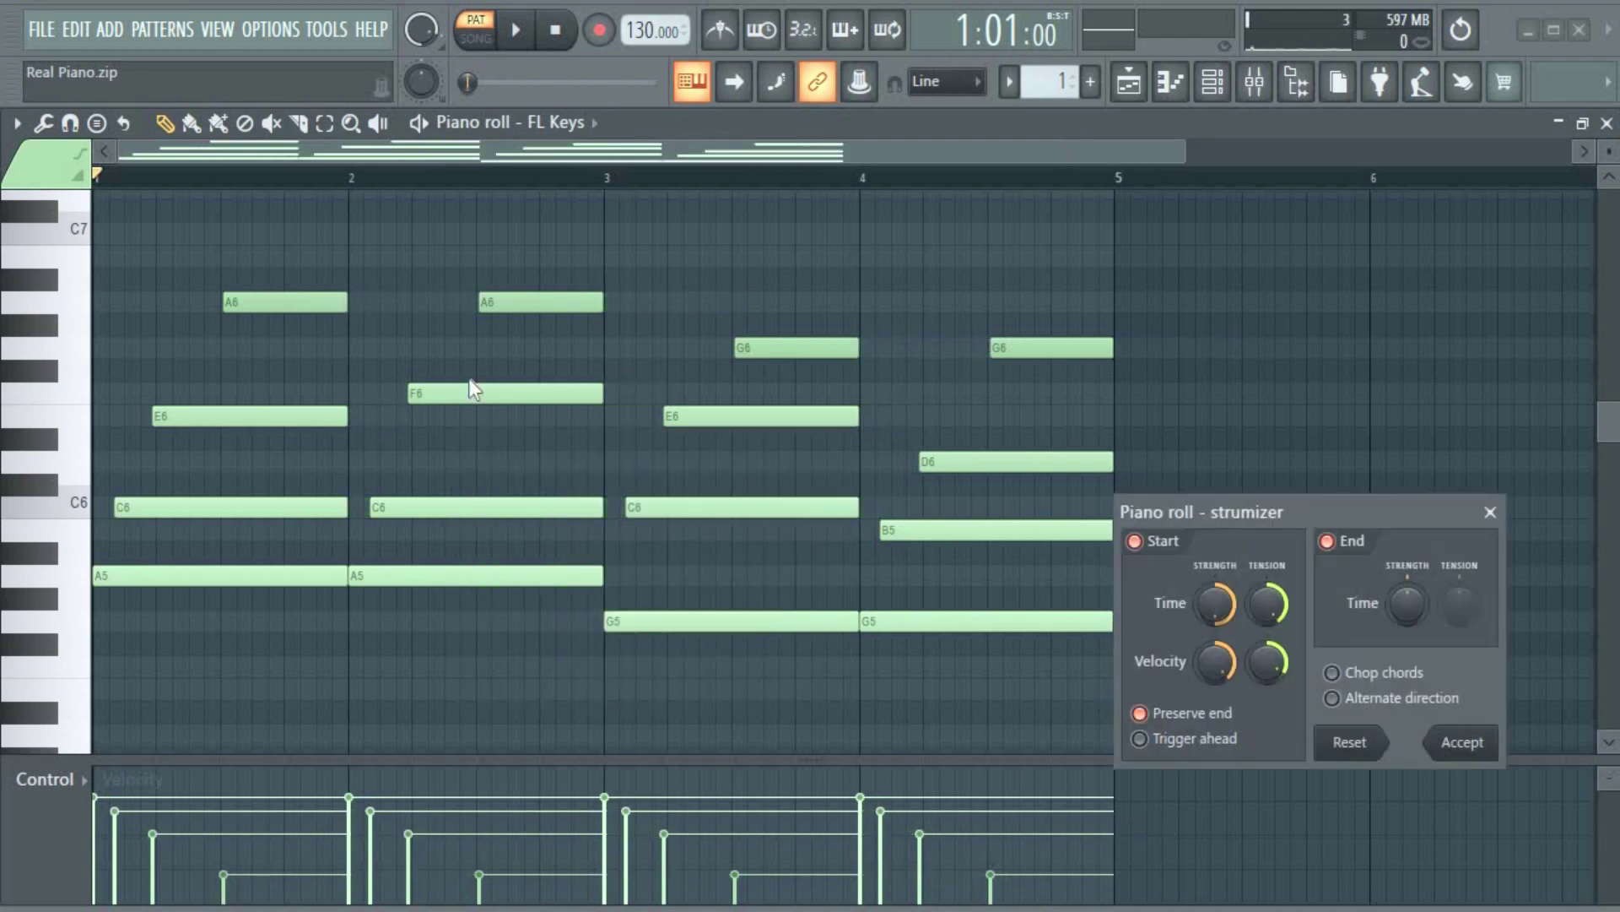
click(1144, 739)
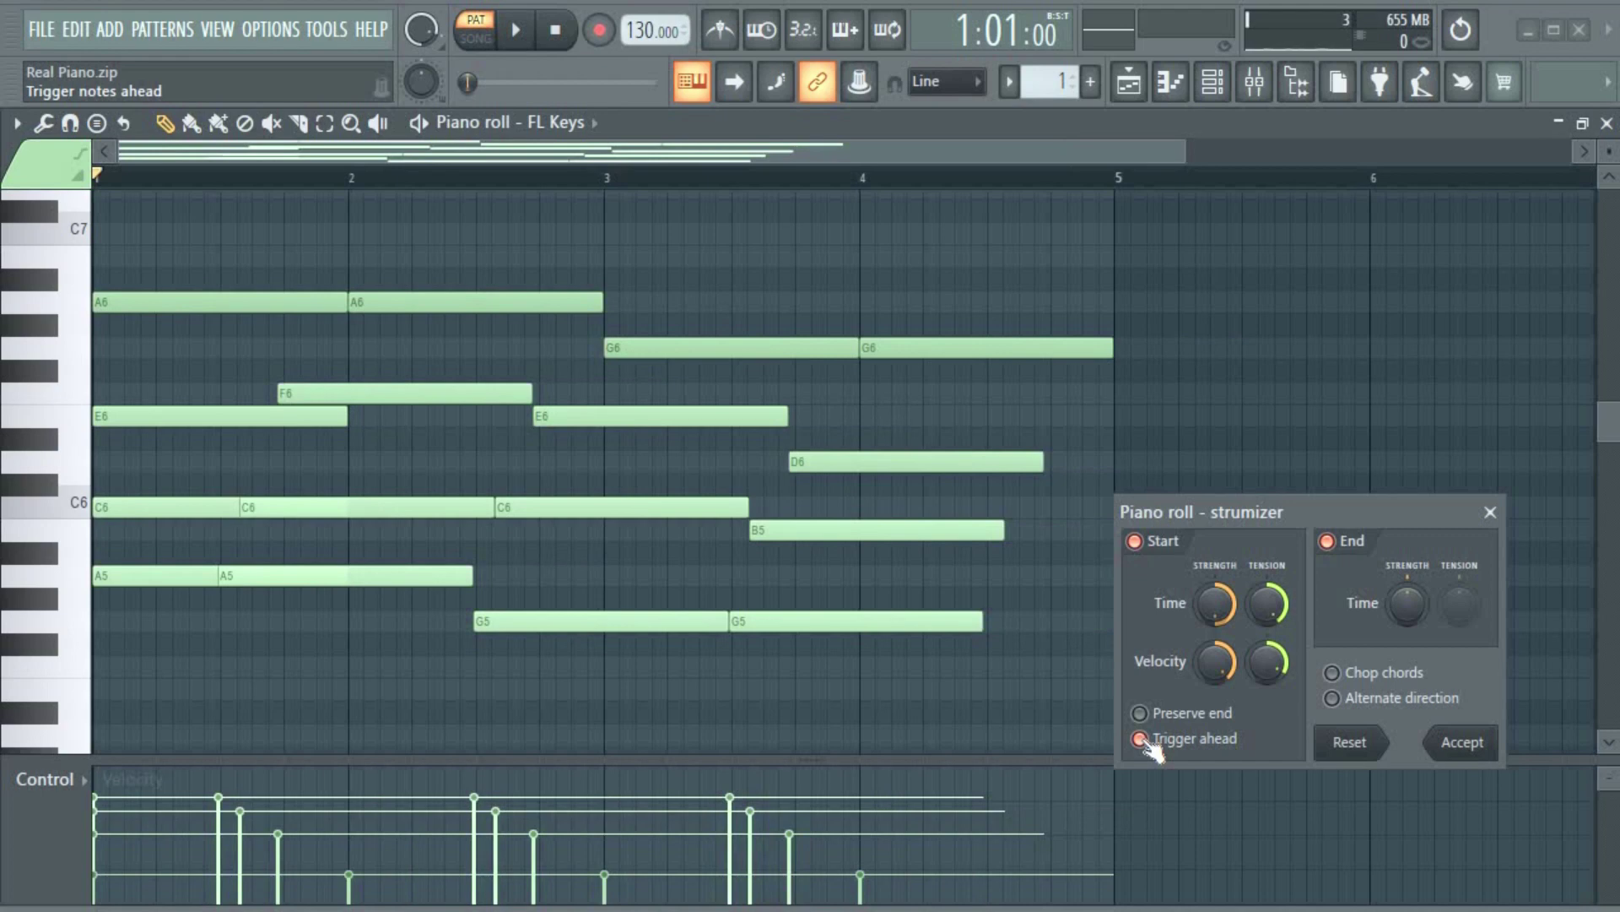
click(1143, 740)
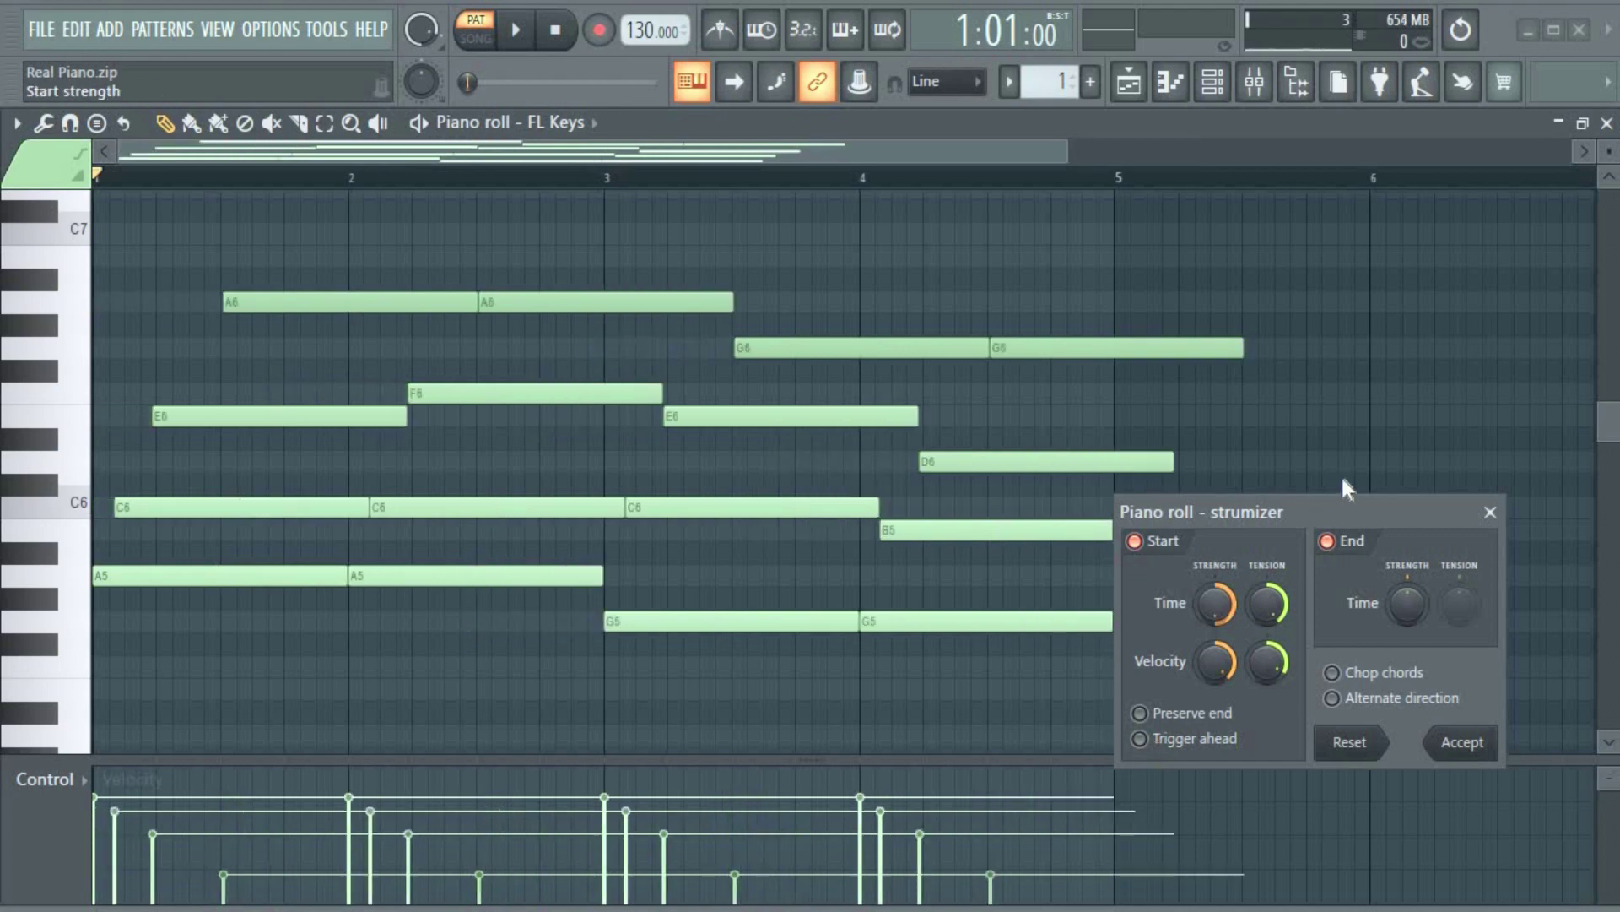
drag(1298, 519, 1032, 505)
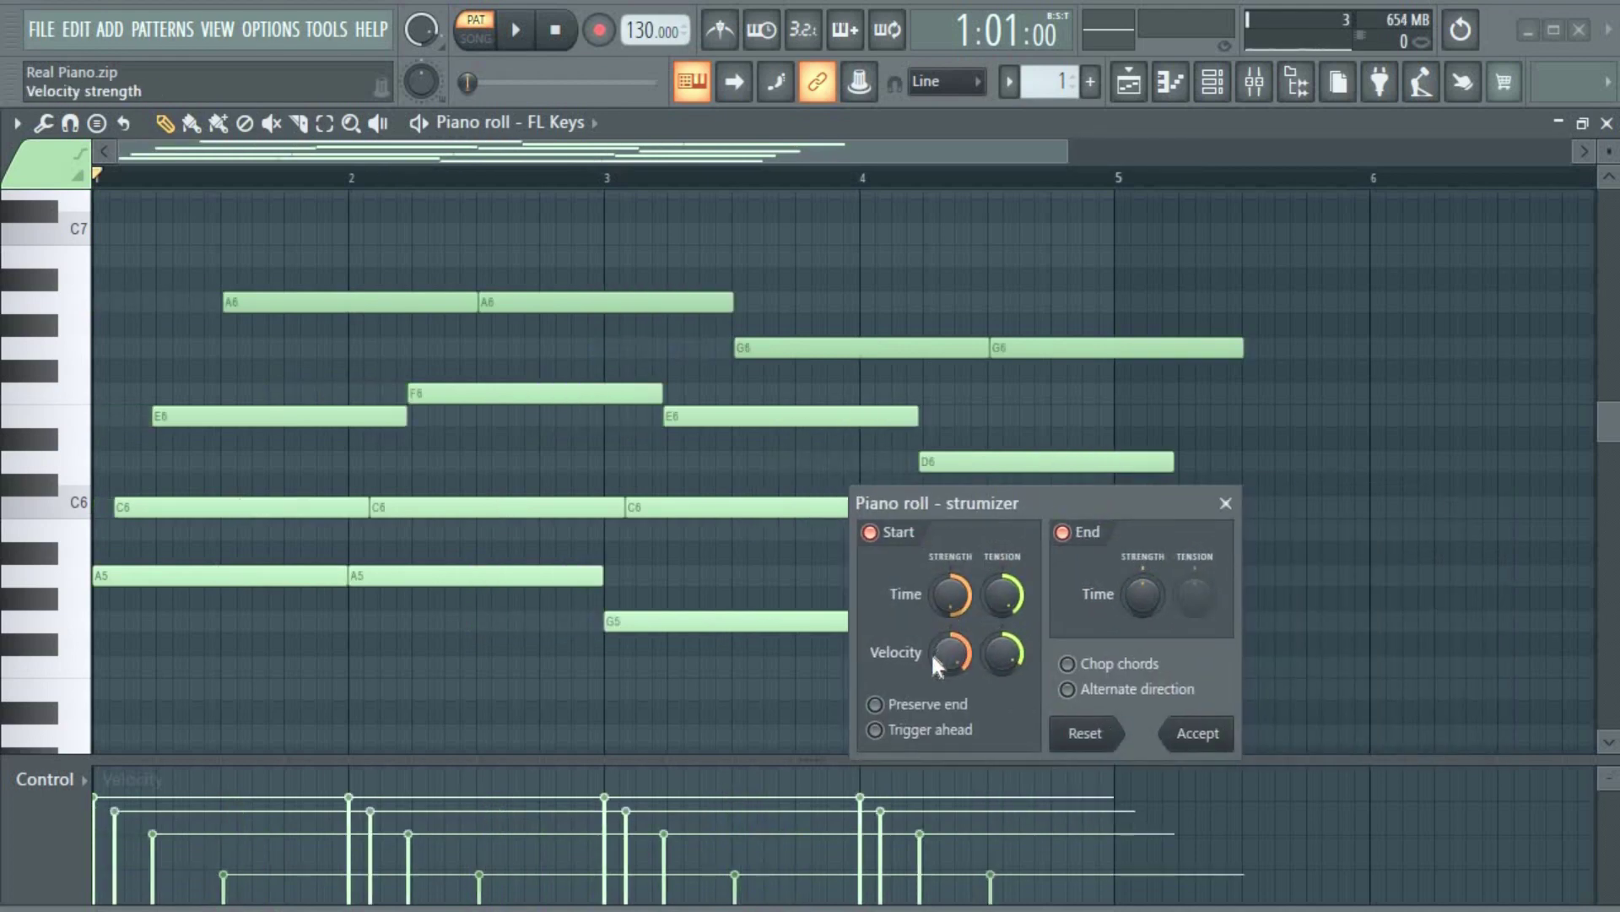
click(882, 729)
click(882, 729)
drag(992, 504, 823, 572)
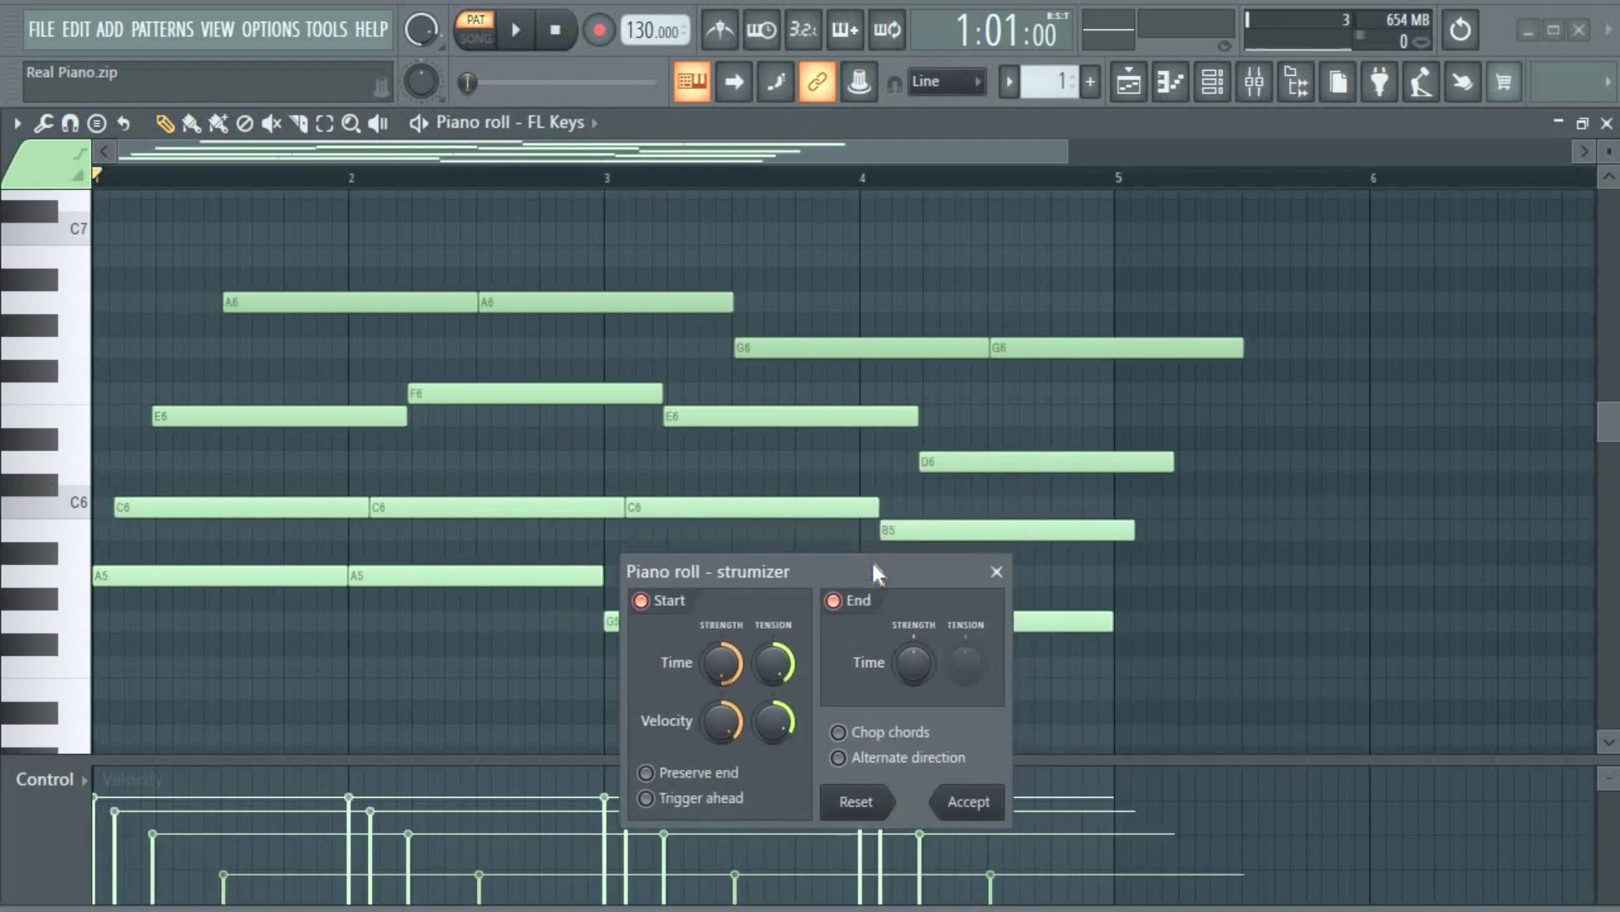
mouse_move(914, 663)
mouse_down()
mouse_move(914, 629)
mouse_move(914, 677)
mouse_up()
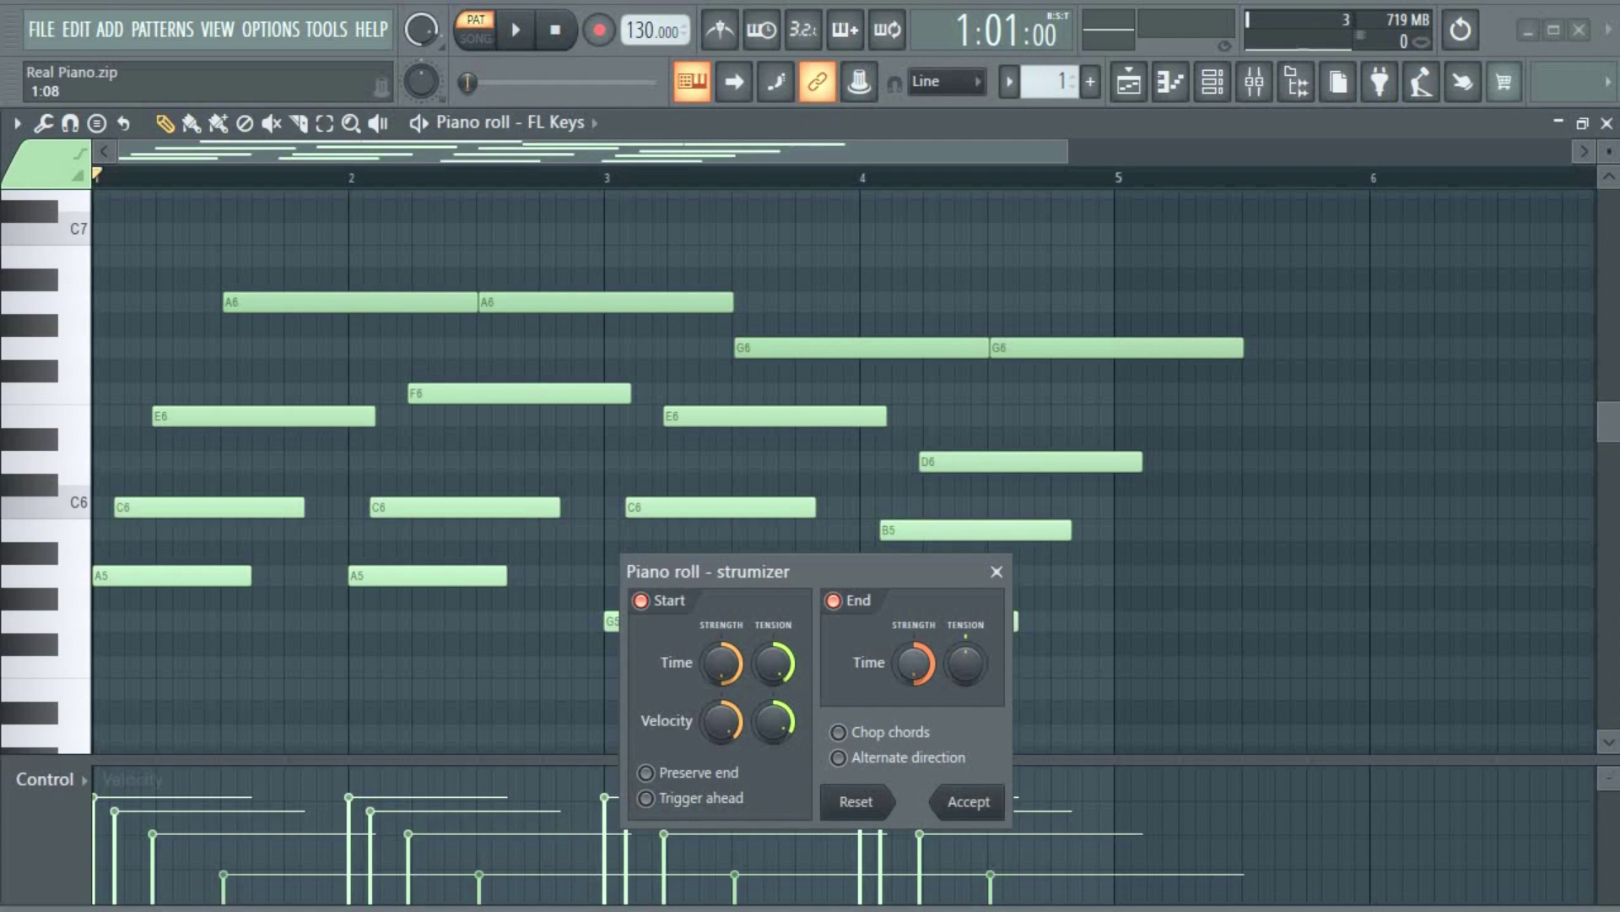
Raise End Time strength, apply strong negative end tension, then lower End strength slightly.
drag(914, 677, 914, 671)
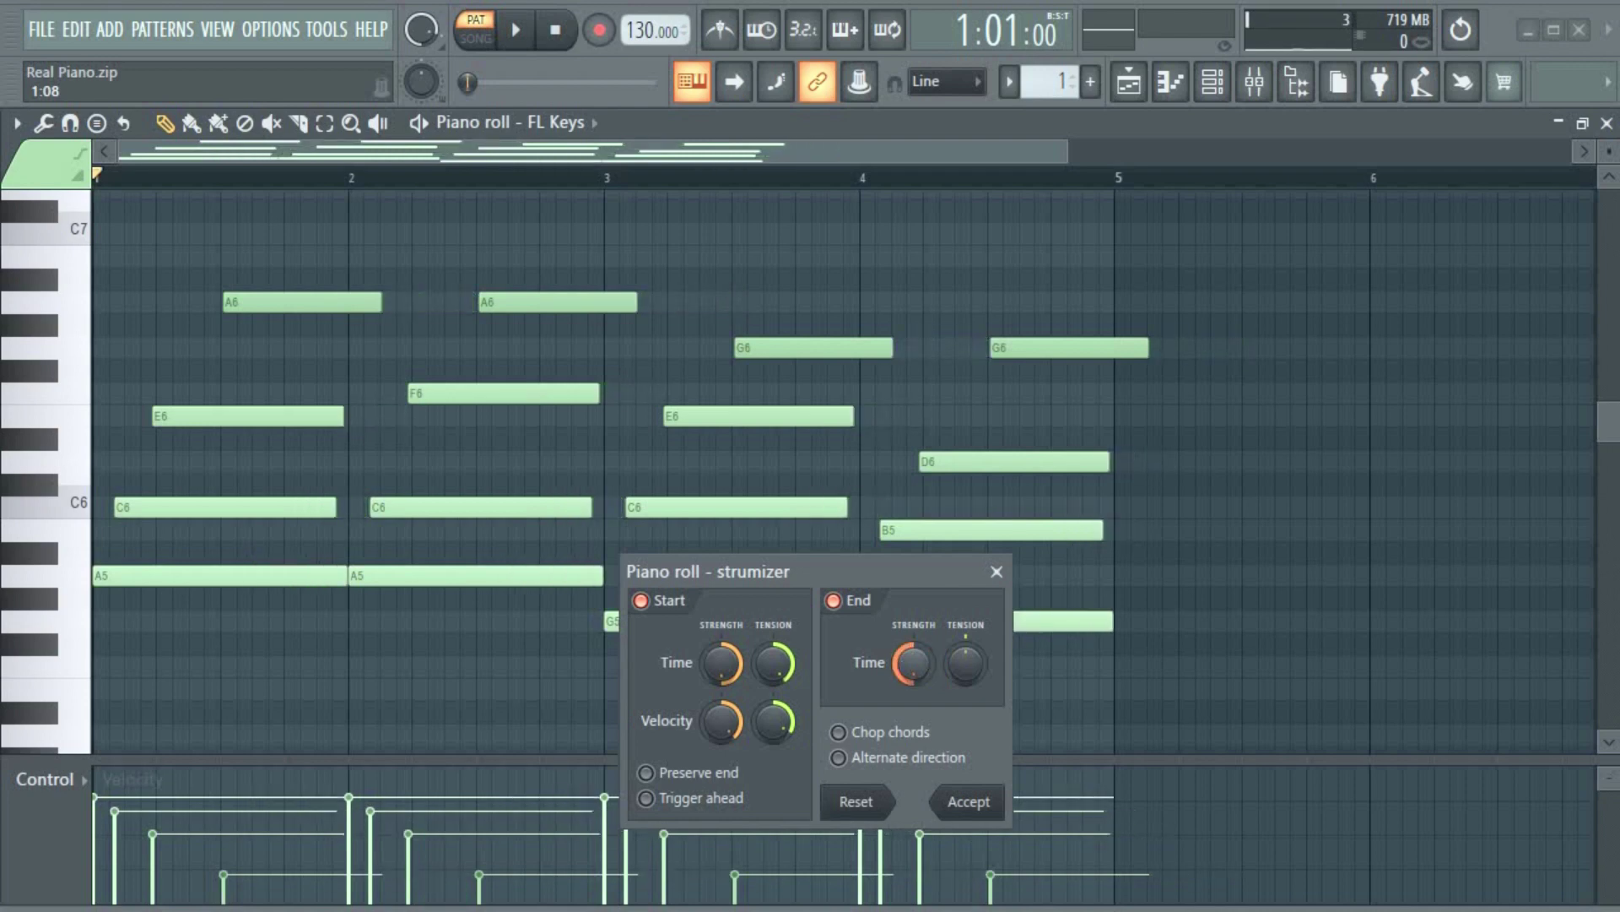
mouse_move(965, 663)
mouse_down()
mouse_move(966, 626)
mouse_move(965, 693)
mouse_up()
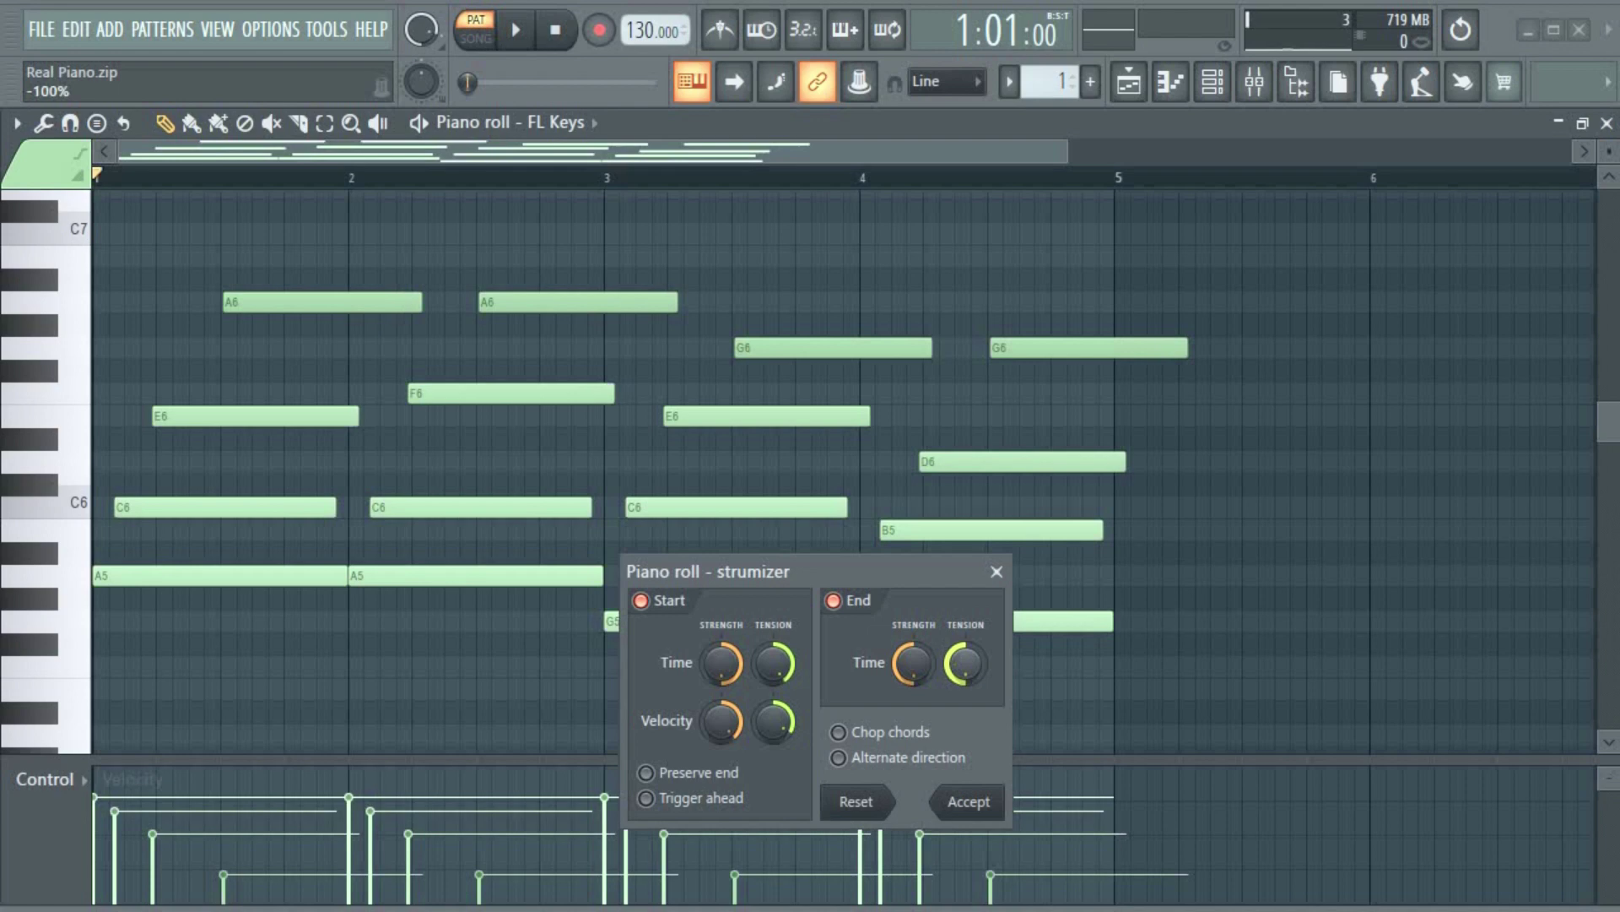
mouse_move(913, 663)
mouse_down()
mouse_move(912, 688)
mouse_move(904, 662)
mouse_up()
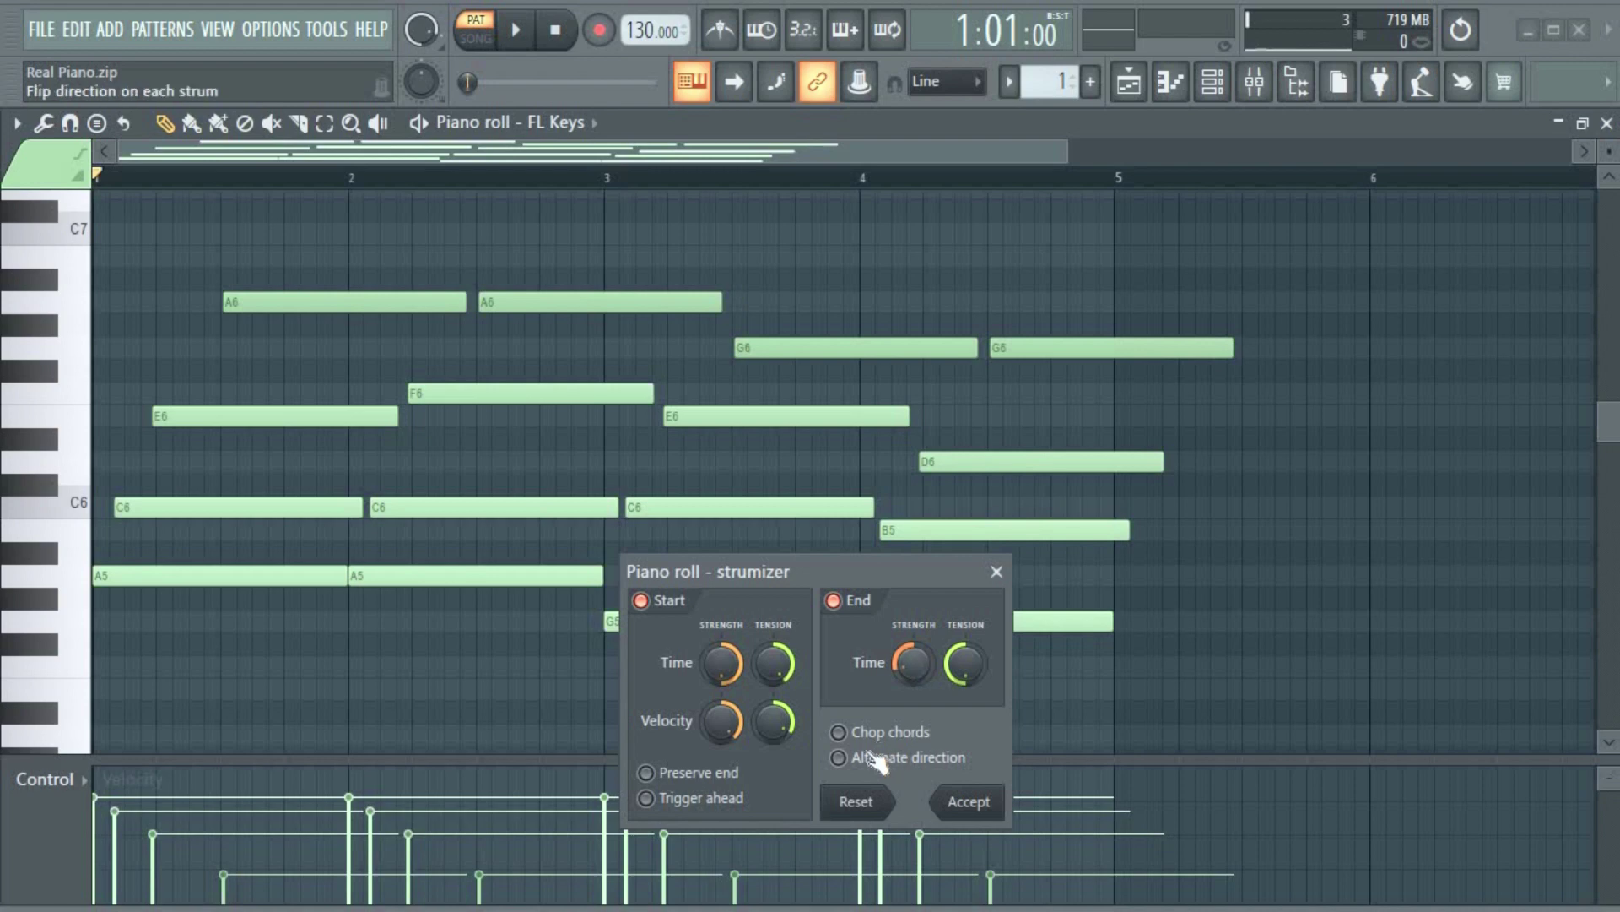
Enable Alternate direction after previewing it, and lower Start Time strength to near-minimal.
click(838, 757)
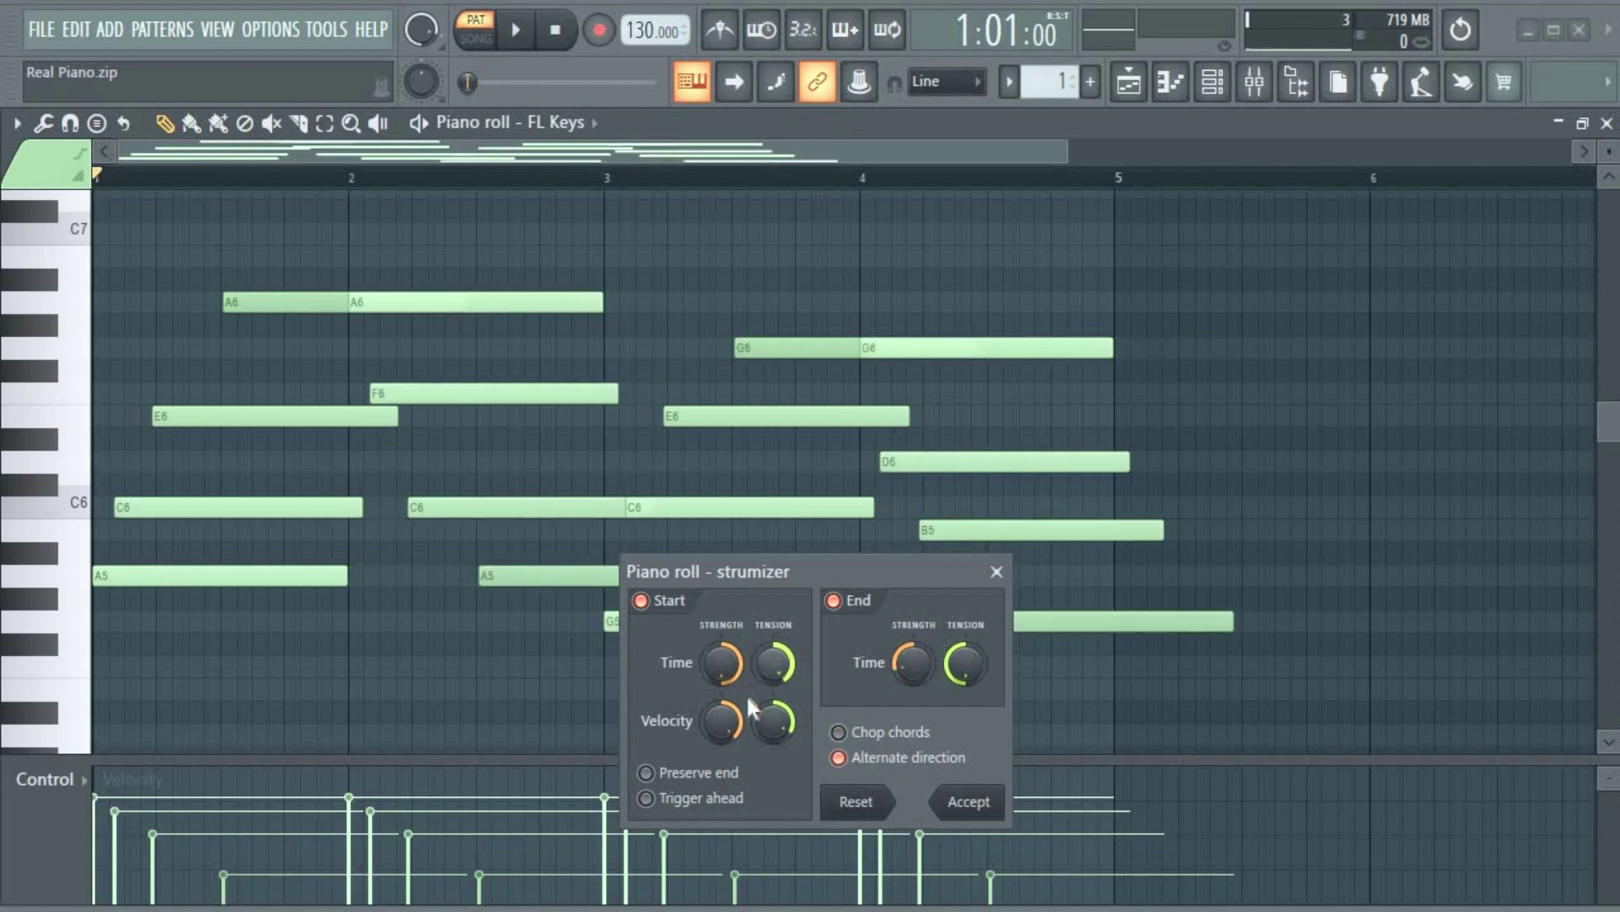
key(space)
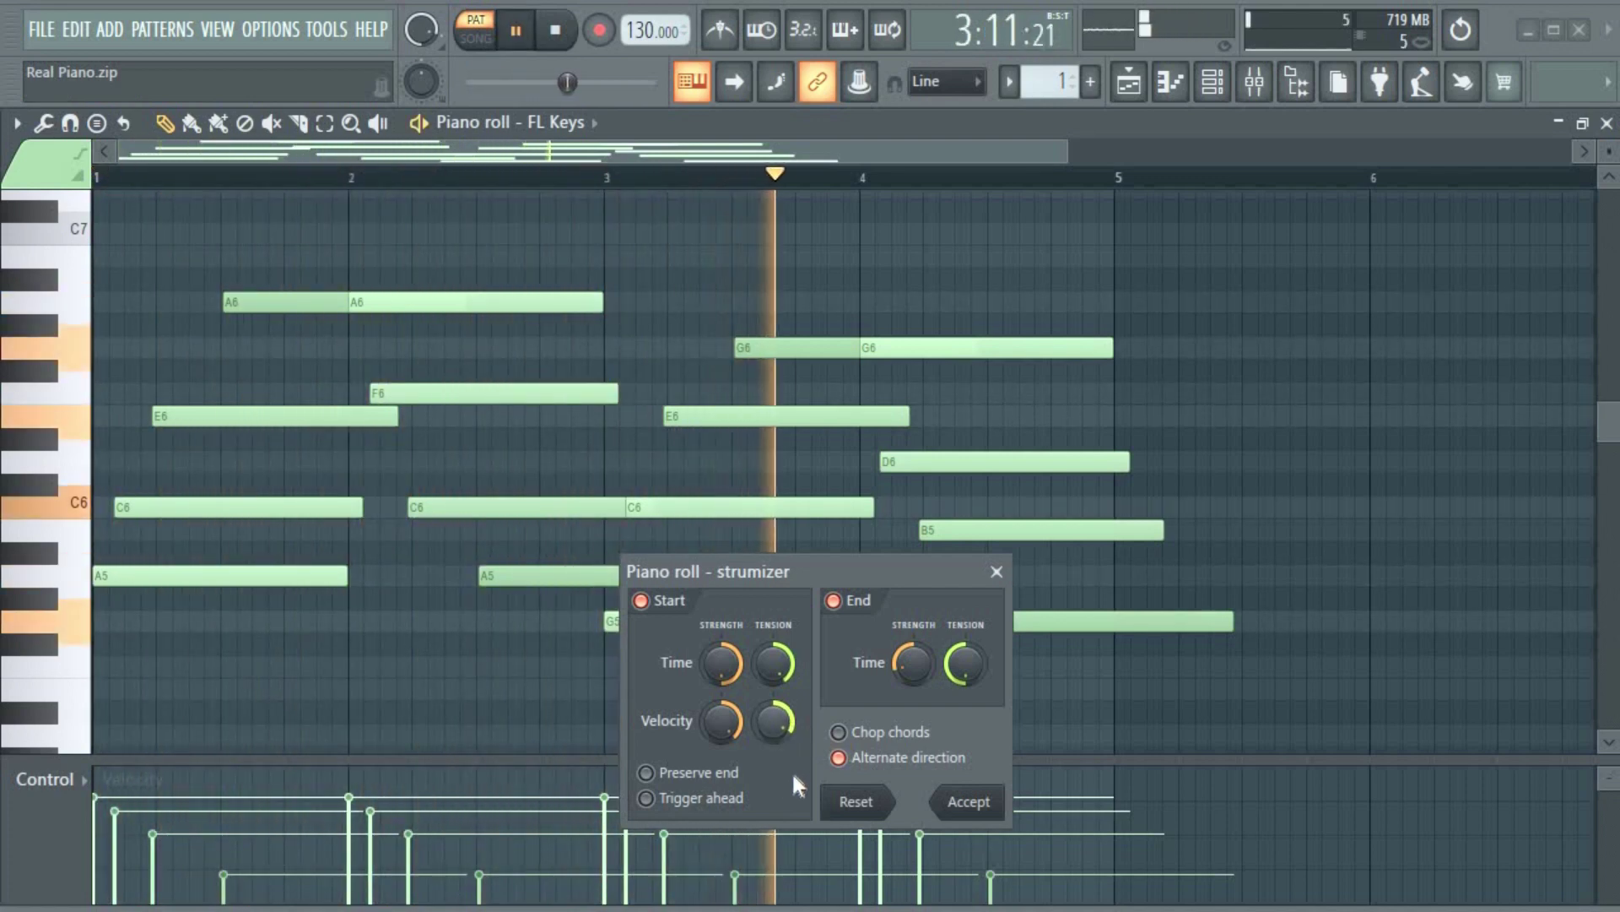
click(839, 757)
key(space)
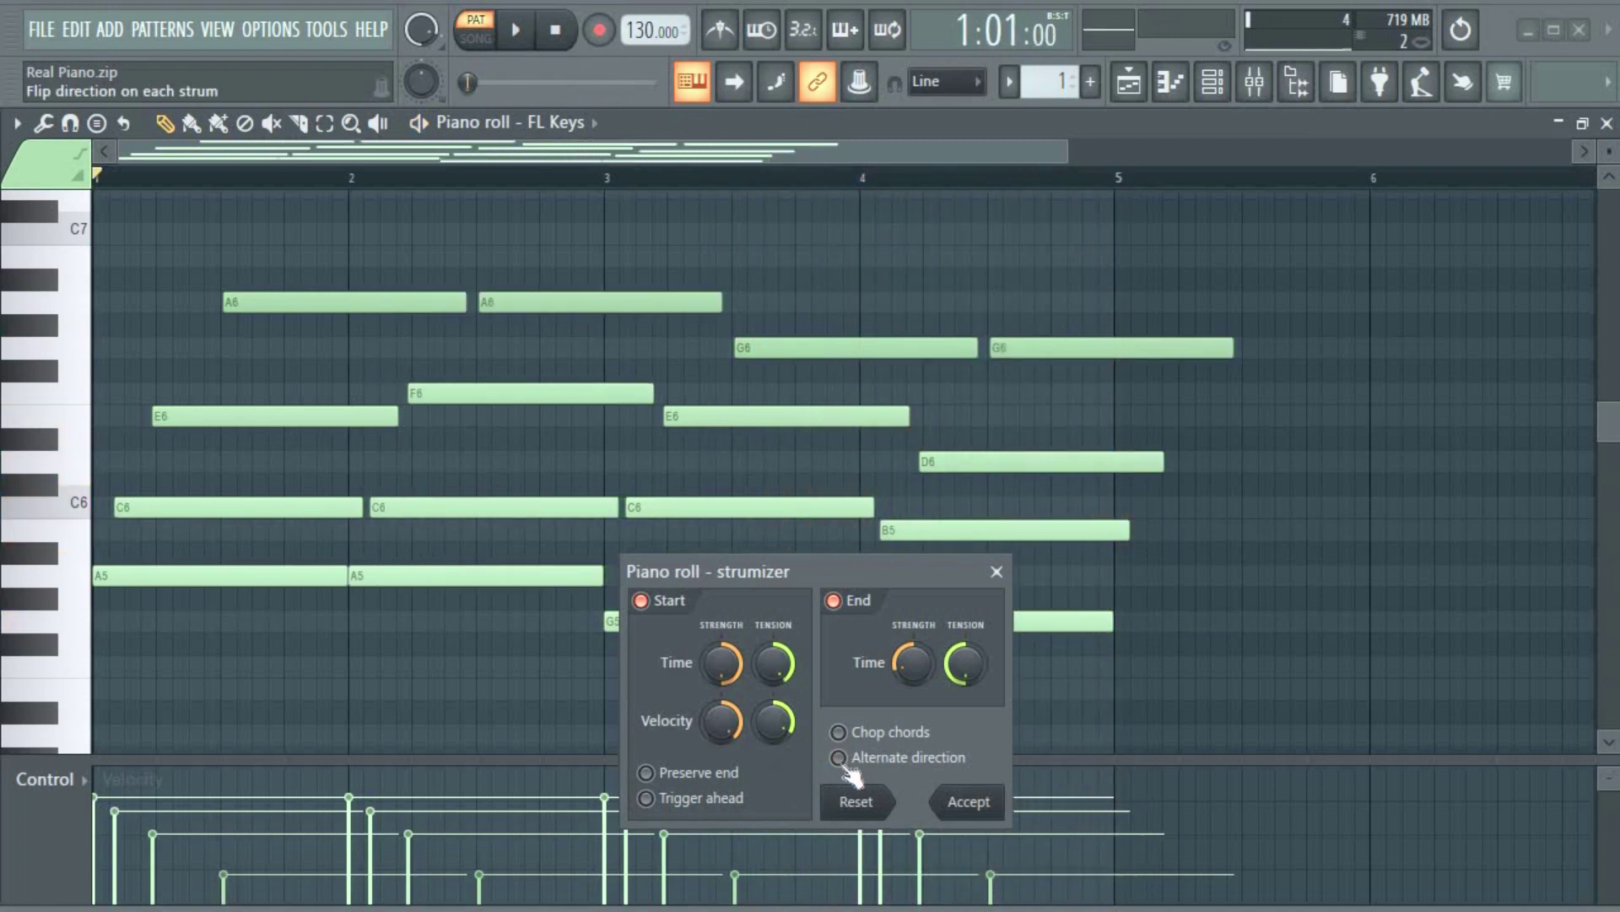
click(839, 757)
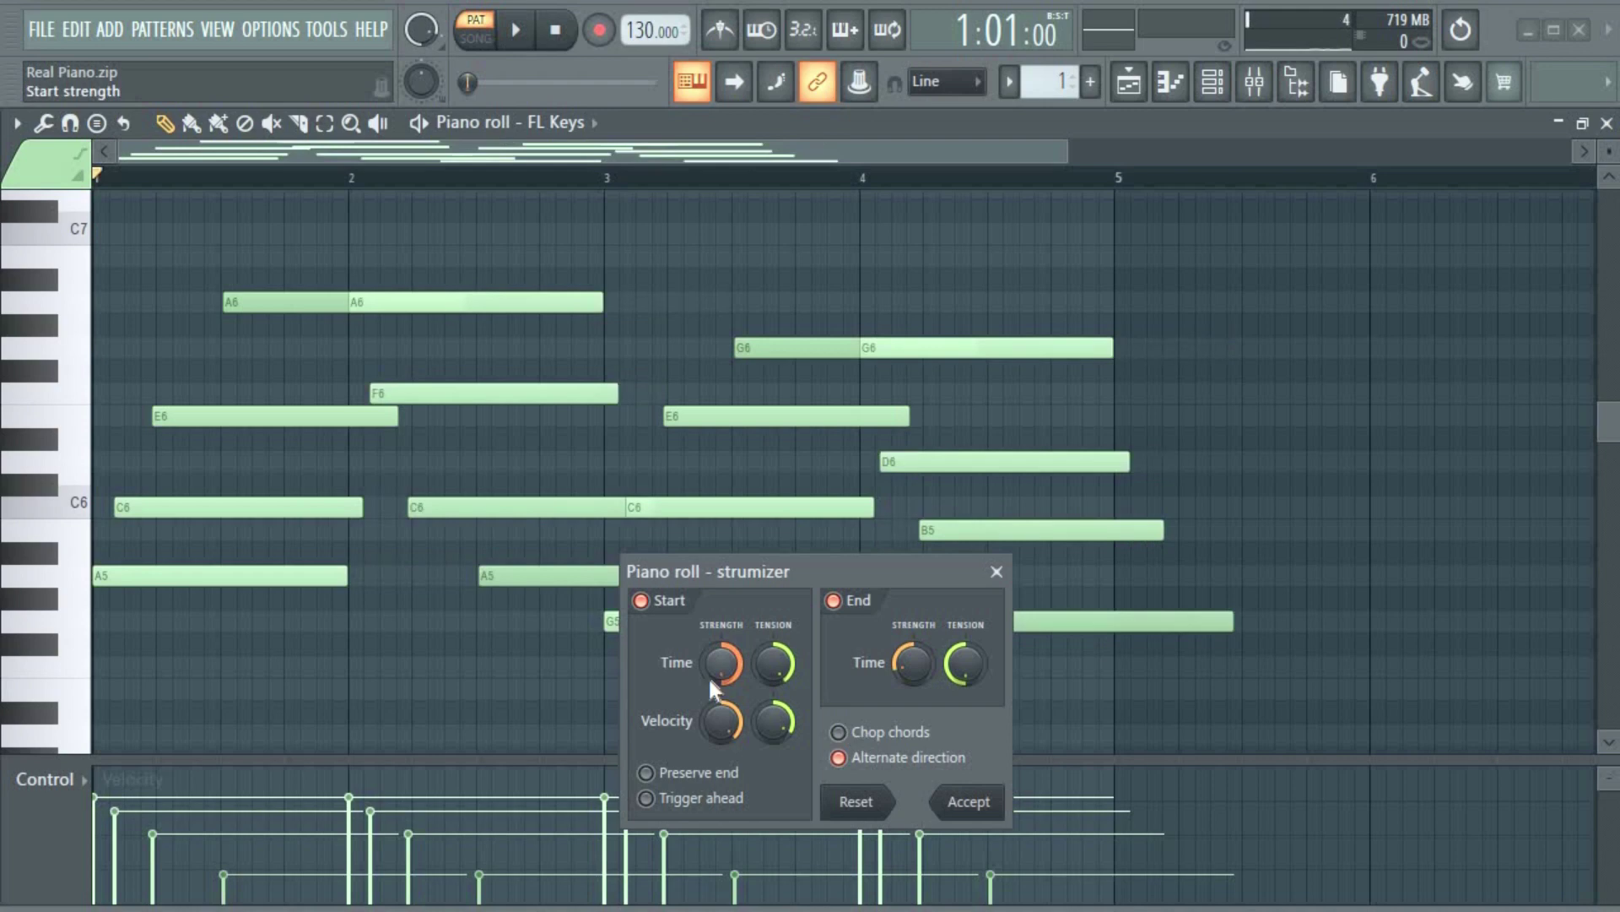
mouse_move(724, 662)
mouse_down()
mouse_move(725, 699)
mouse_move(724, 677)
mouse_up()
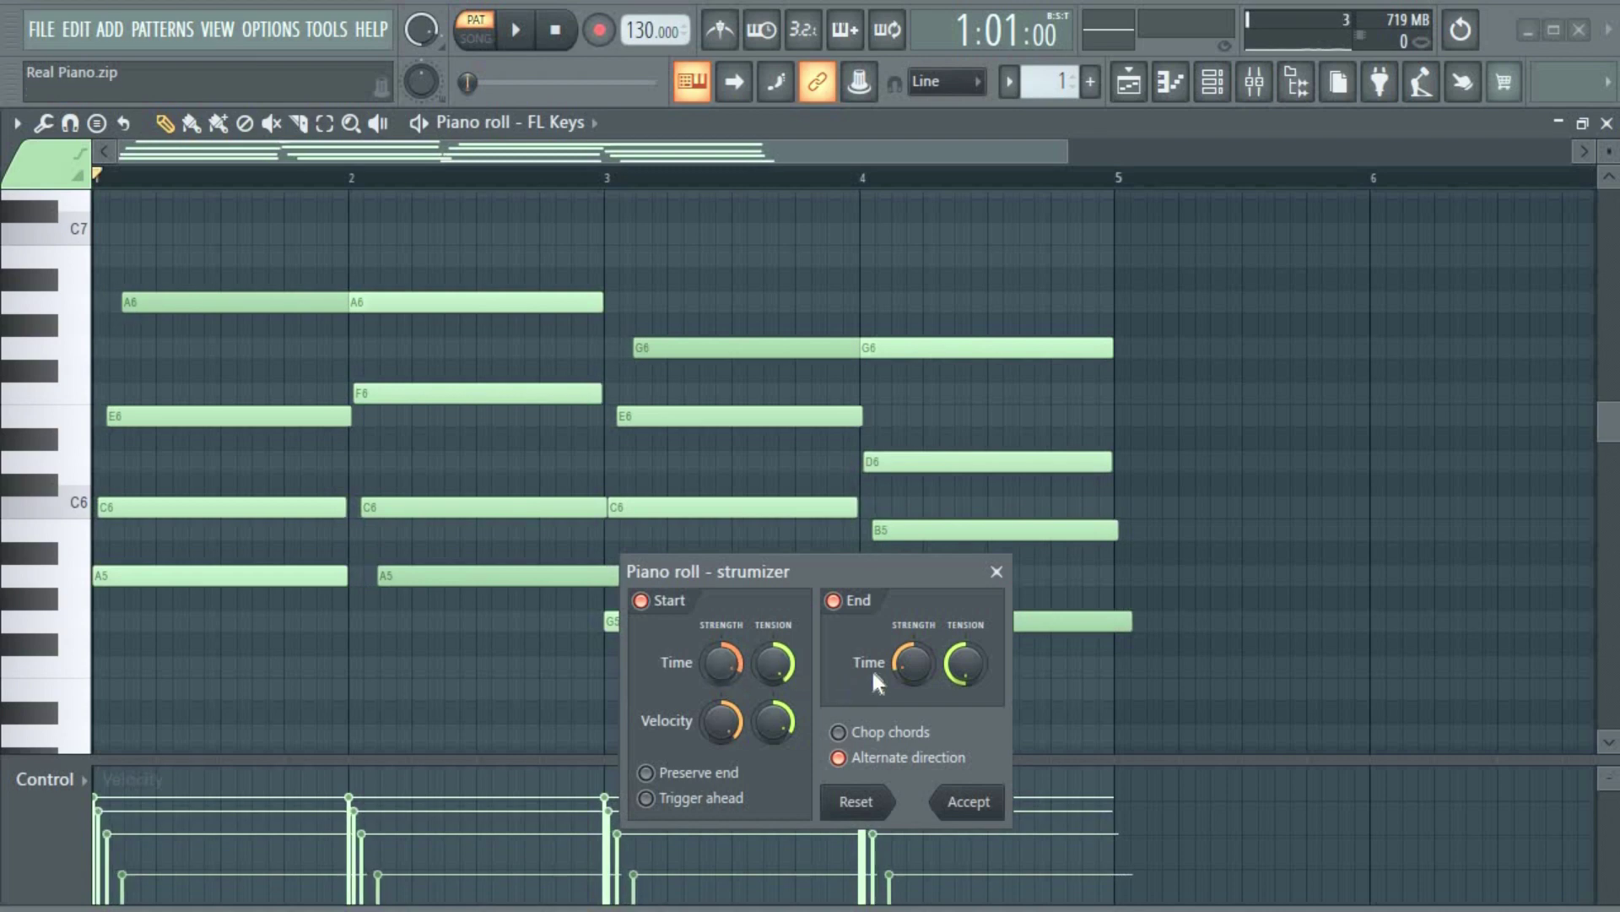
Turn off End strumming, keep Start strumming on, and adjust the Start tension curve.
click(848, 612)
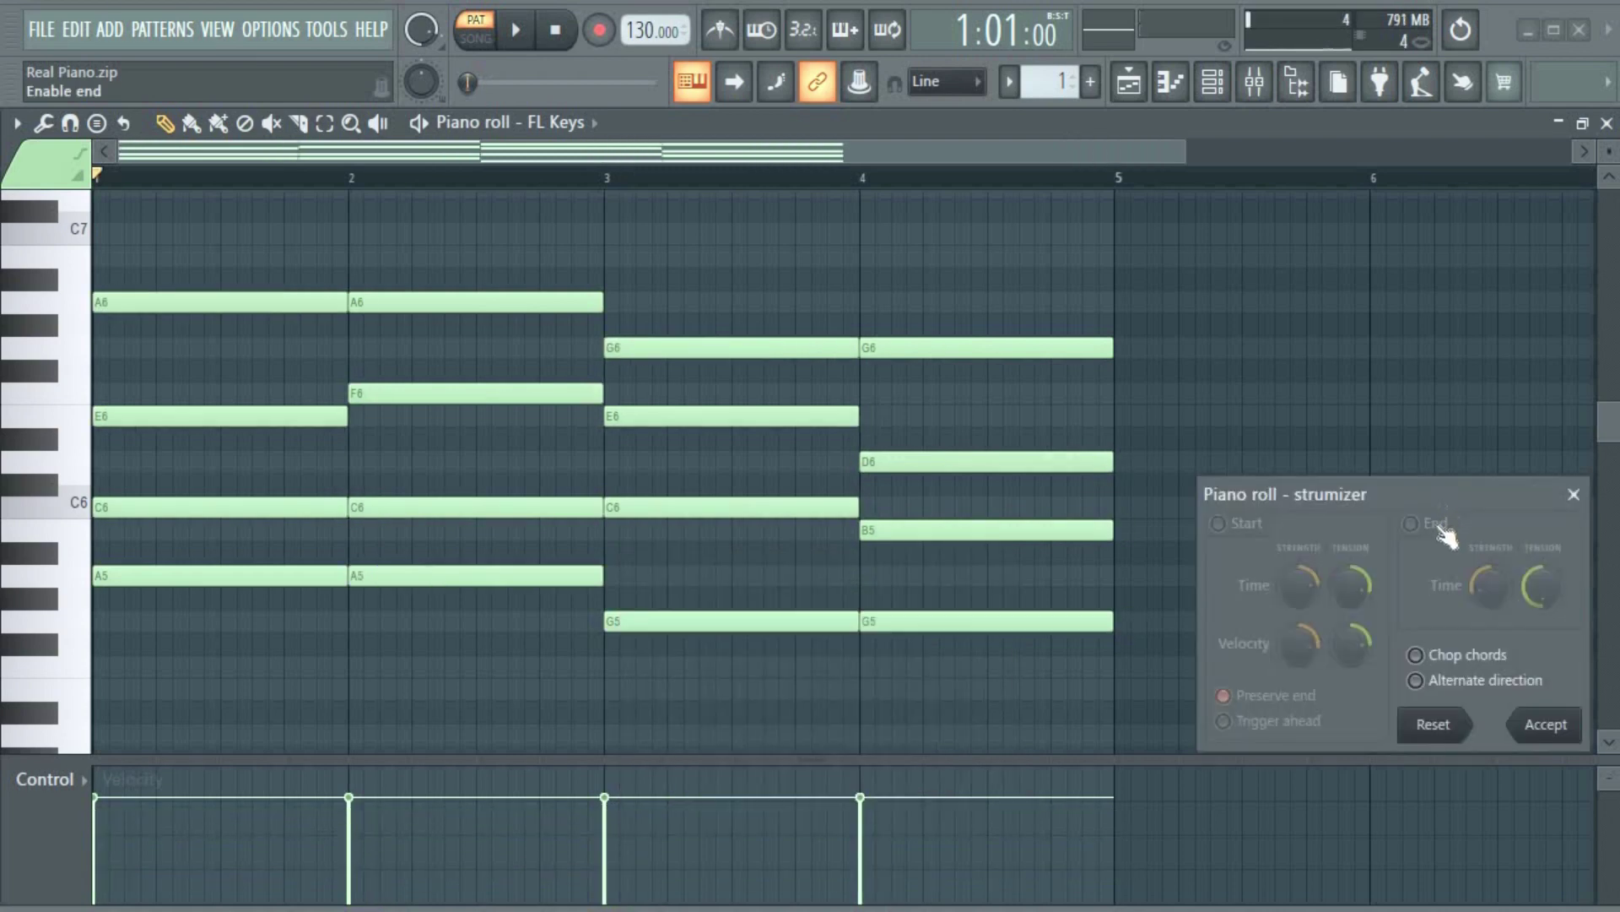
click(1410, 523)
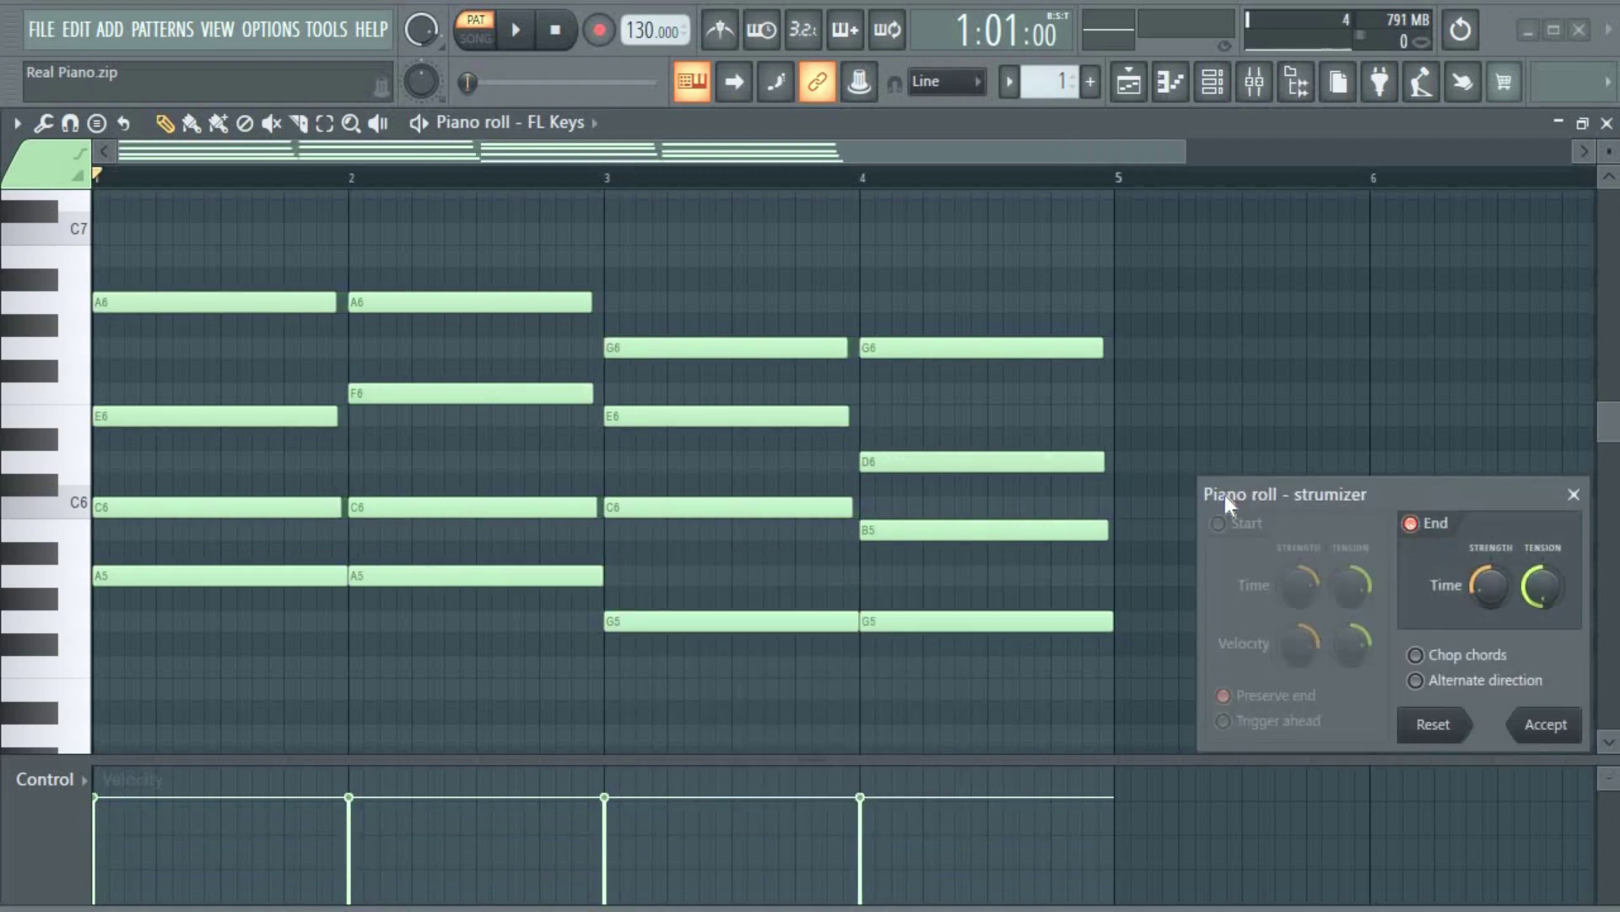
click(1414, 526)
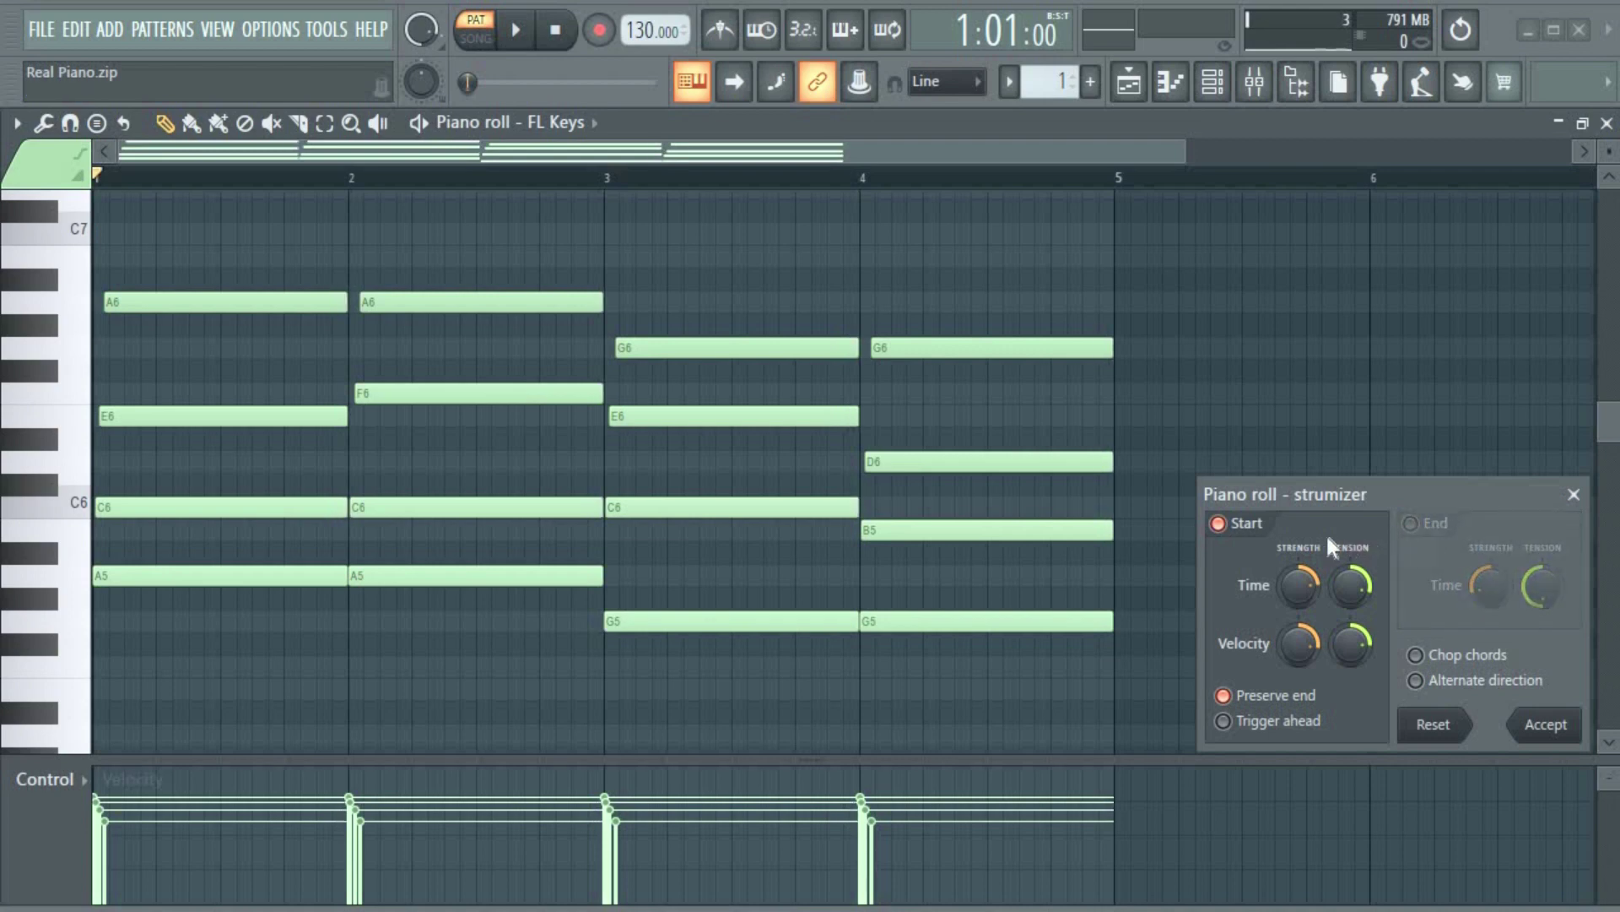
drag(1376, 488, 1241, 445)
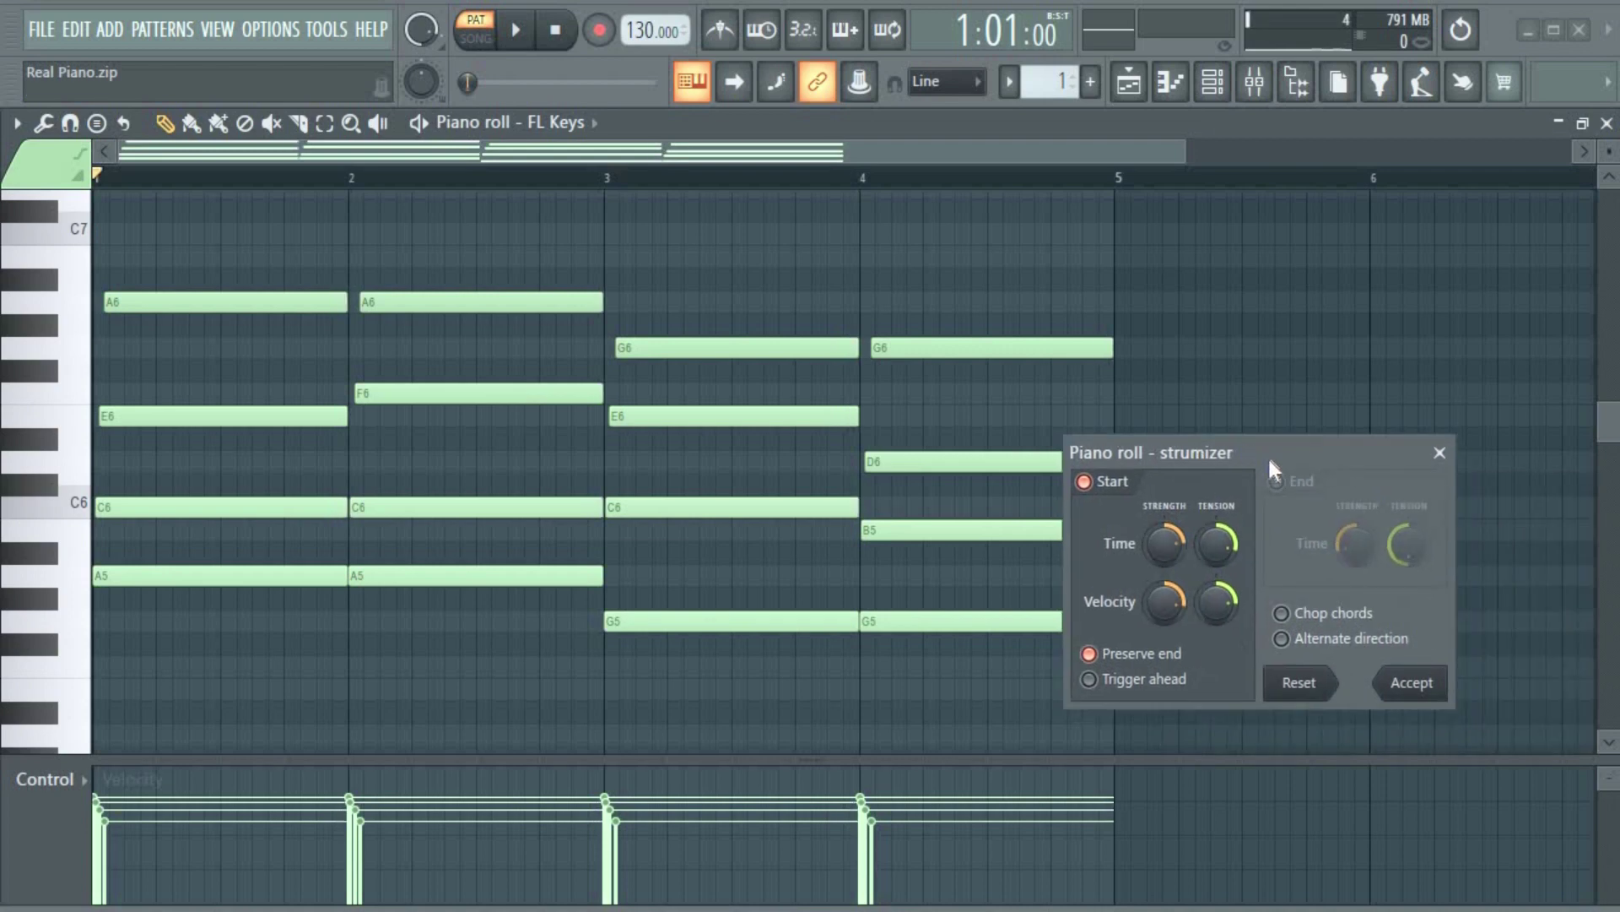
drag(1194, 537, 1192, 531)
Play the chords with the start strum, then without it, then with it re-enabled.
key(space)
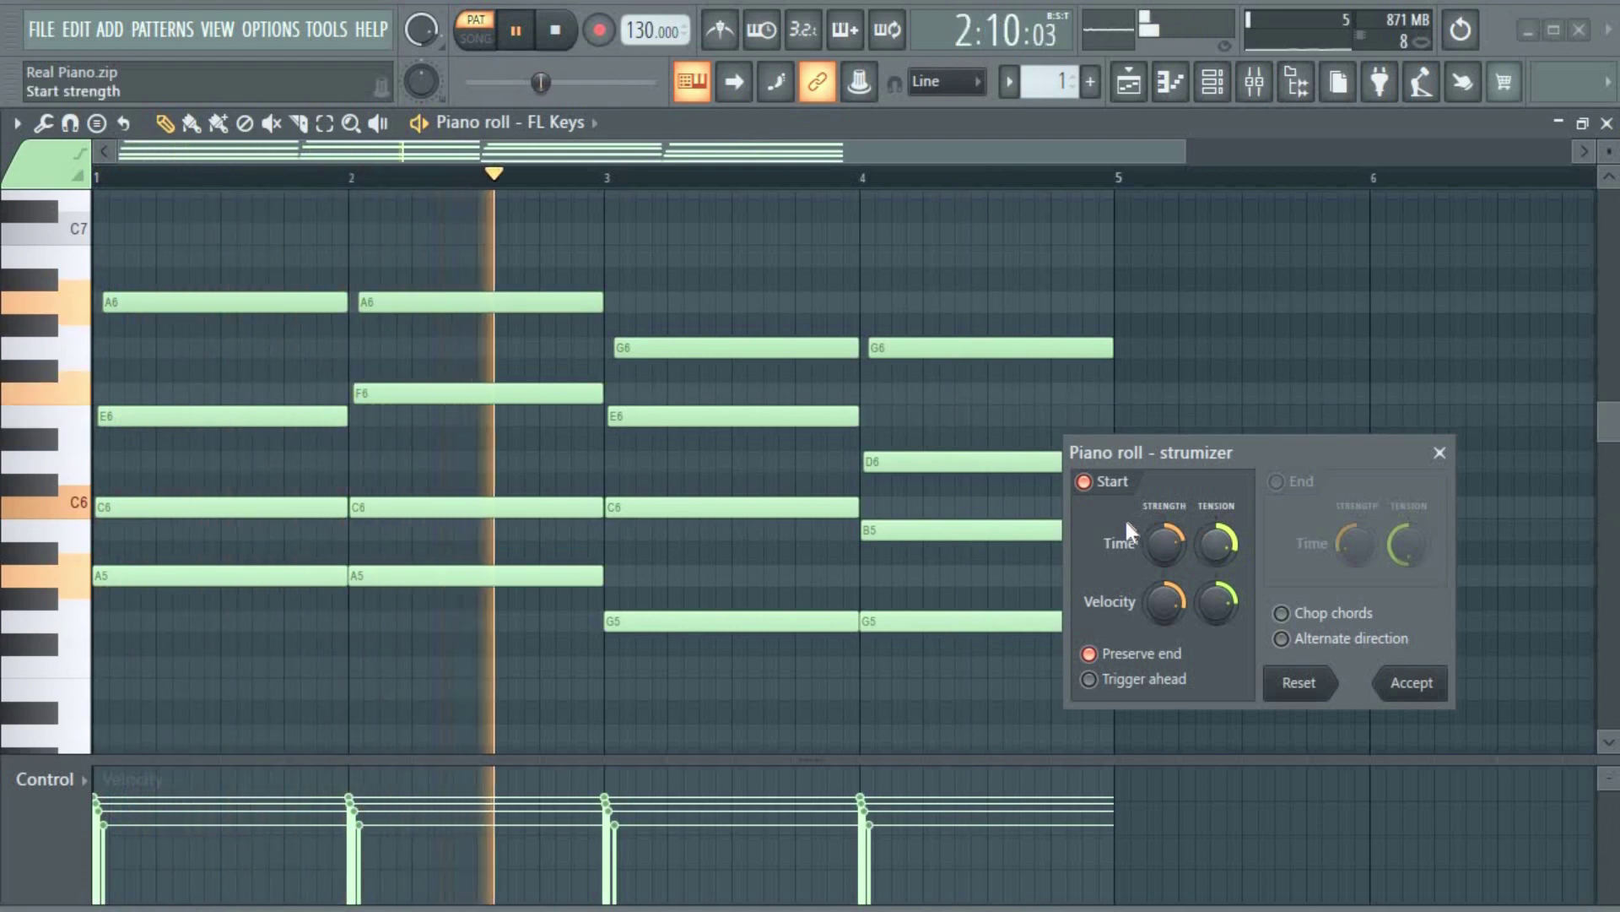
click(1090, 491)
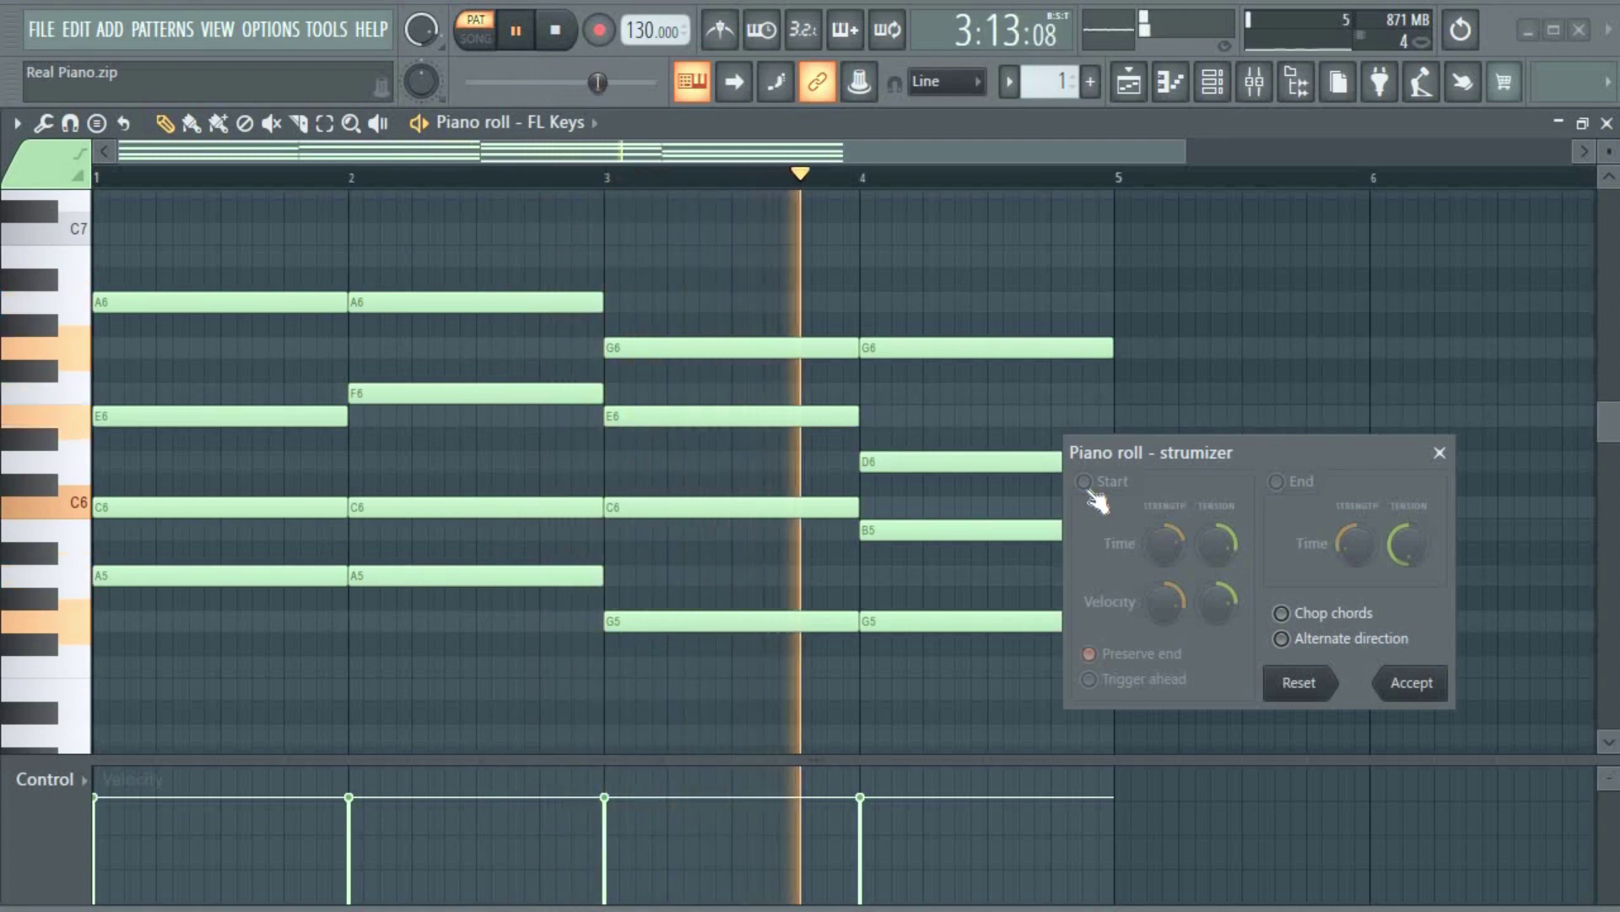
key(space)
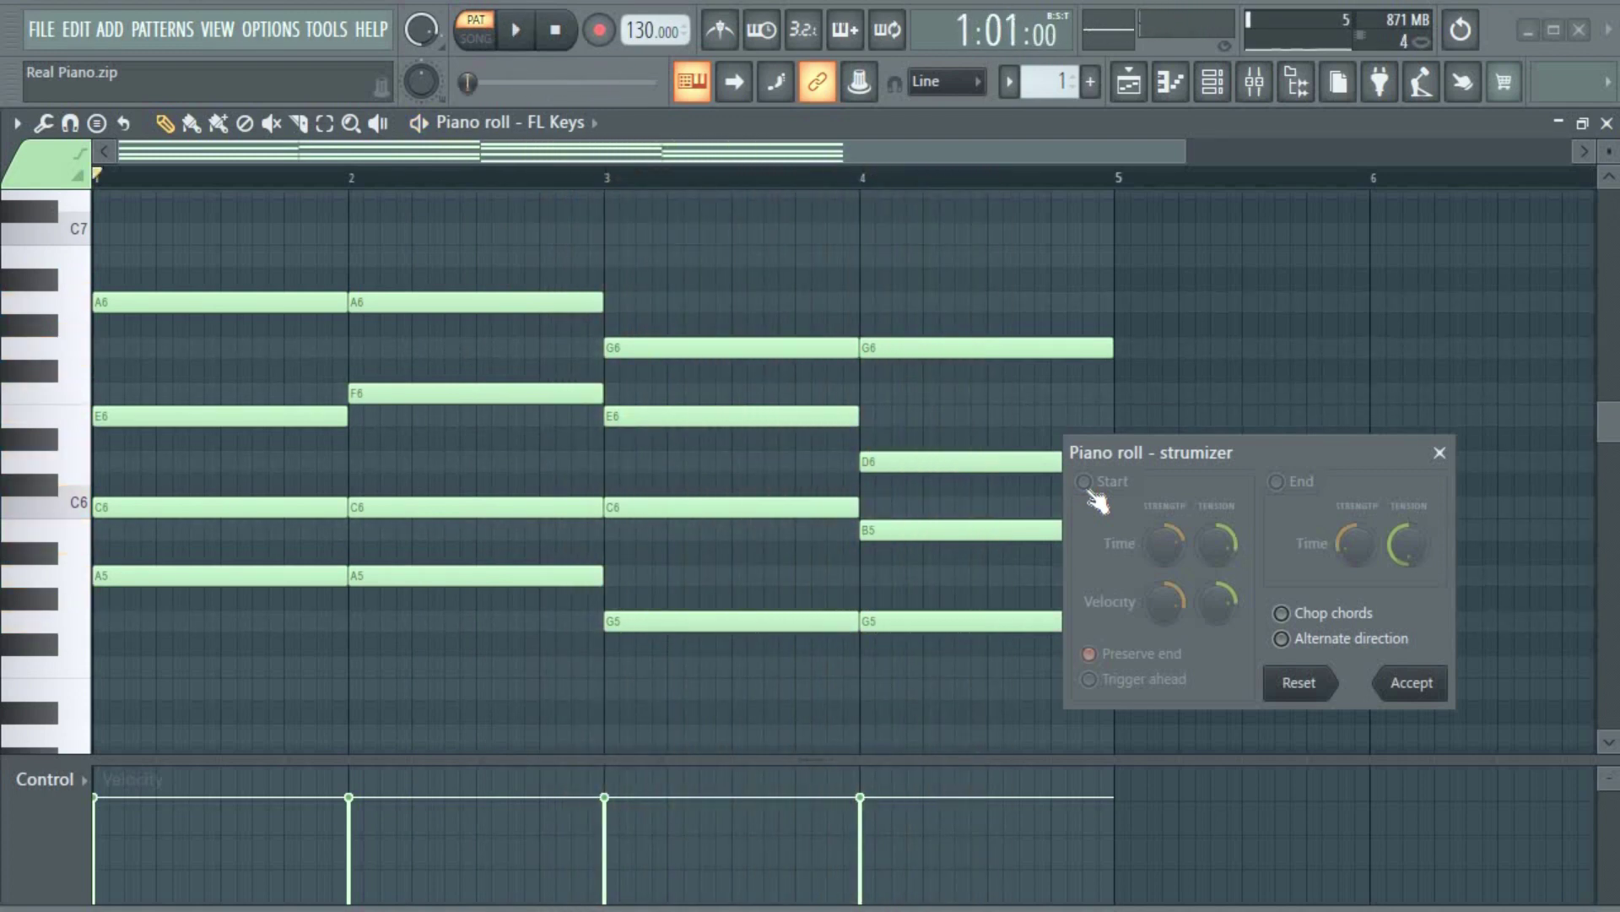
click(1087, 488)
key(space)
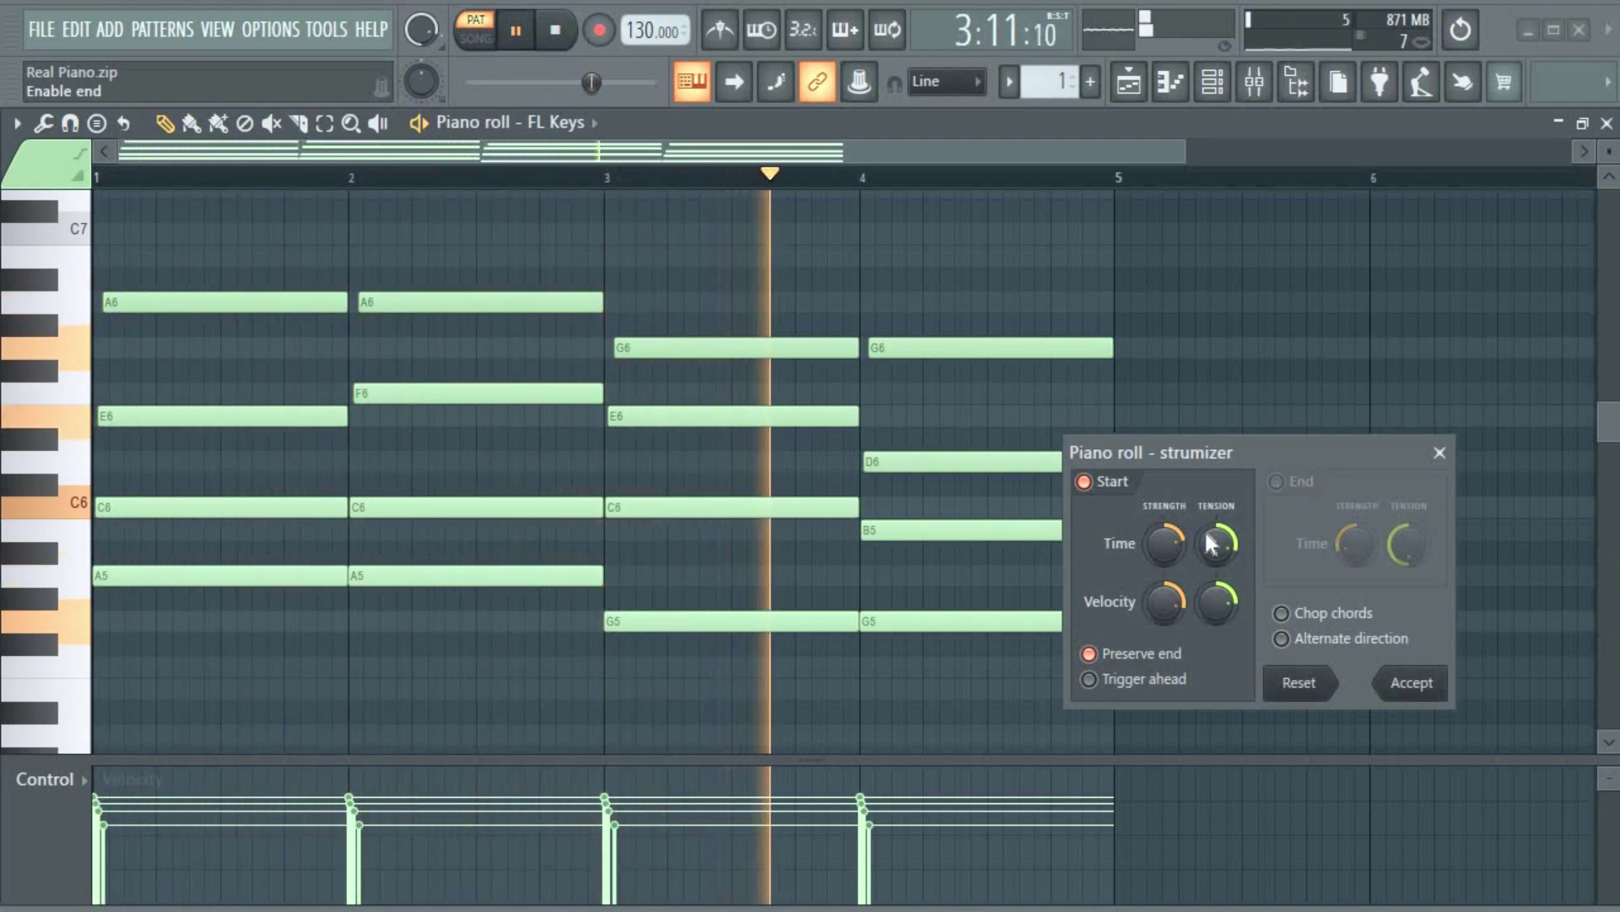
key(space)
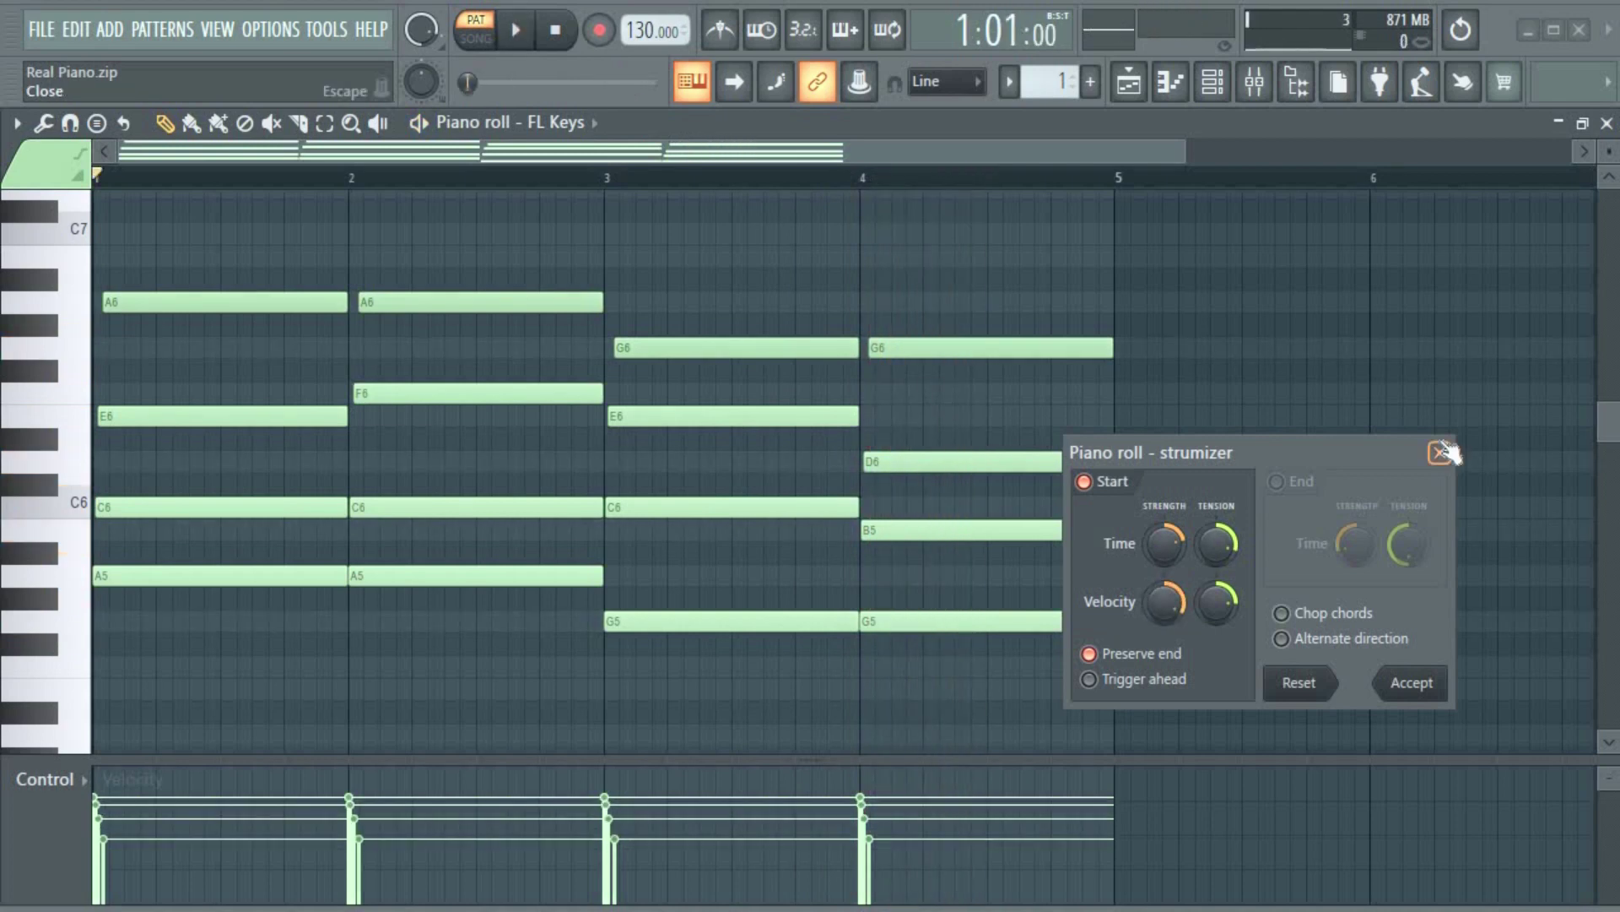
Reopen the Strumizer with Alt+S, raise Start Time strength, enable Preserve end, and accept.
click(1441, 453)
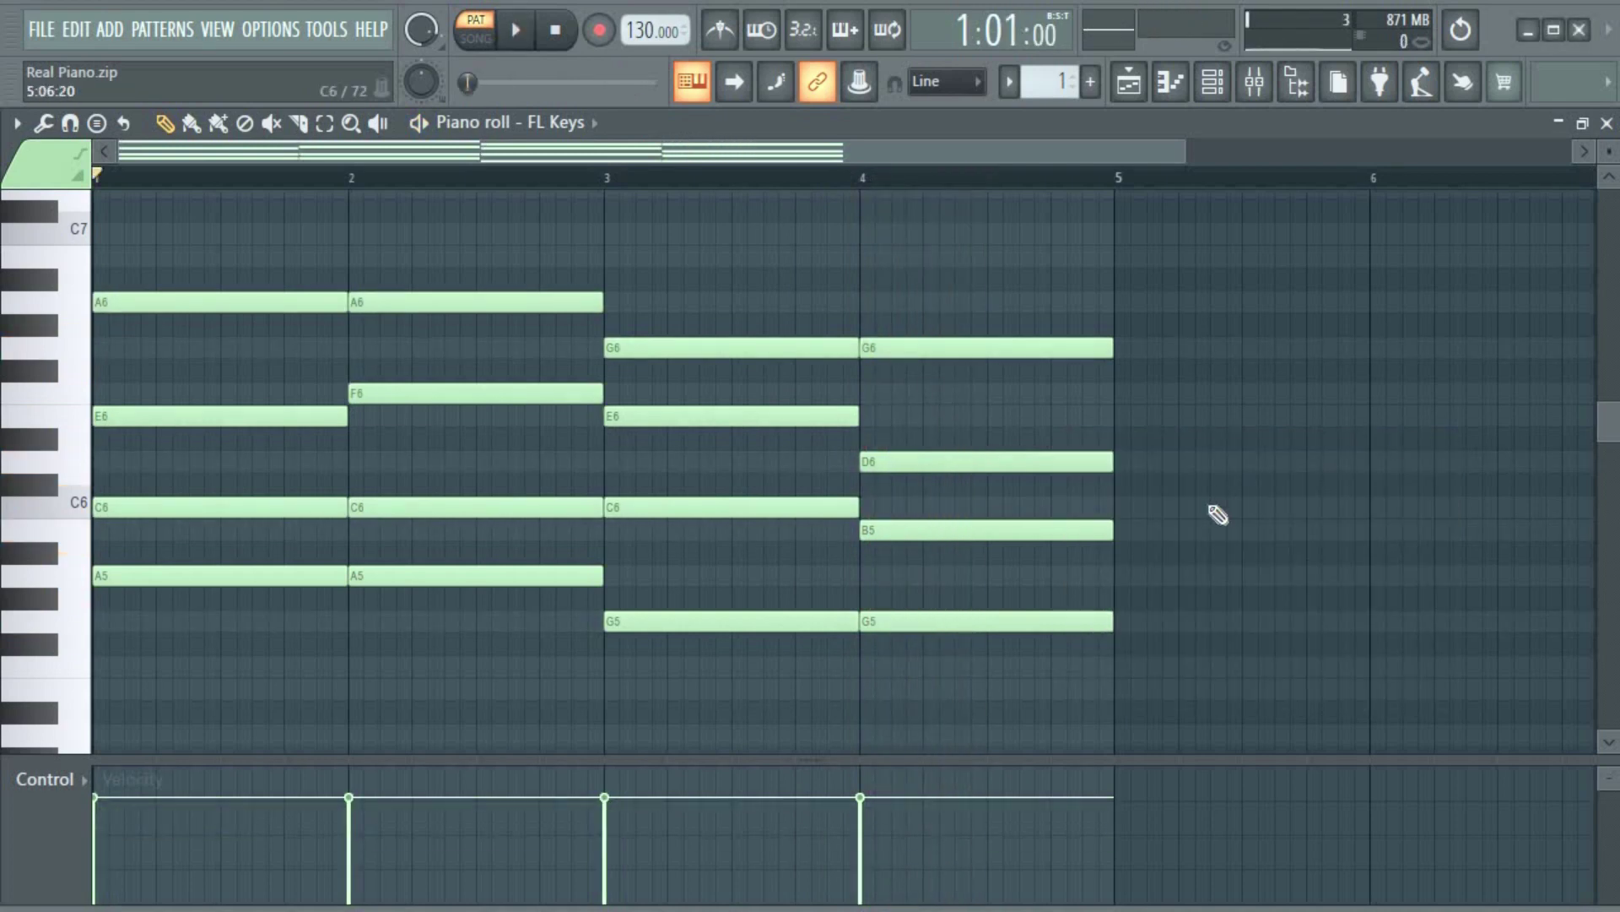
key(alt+s)
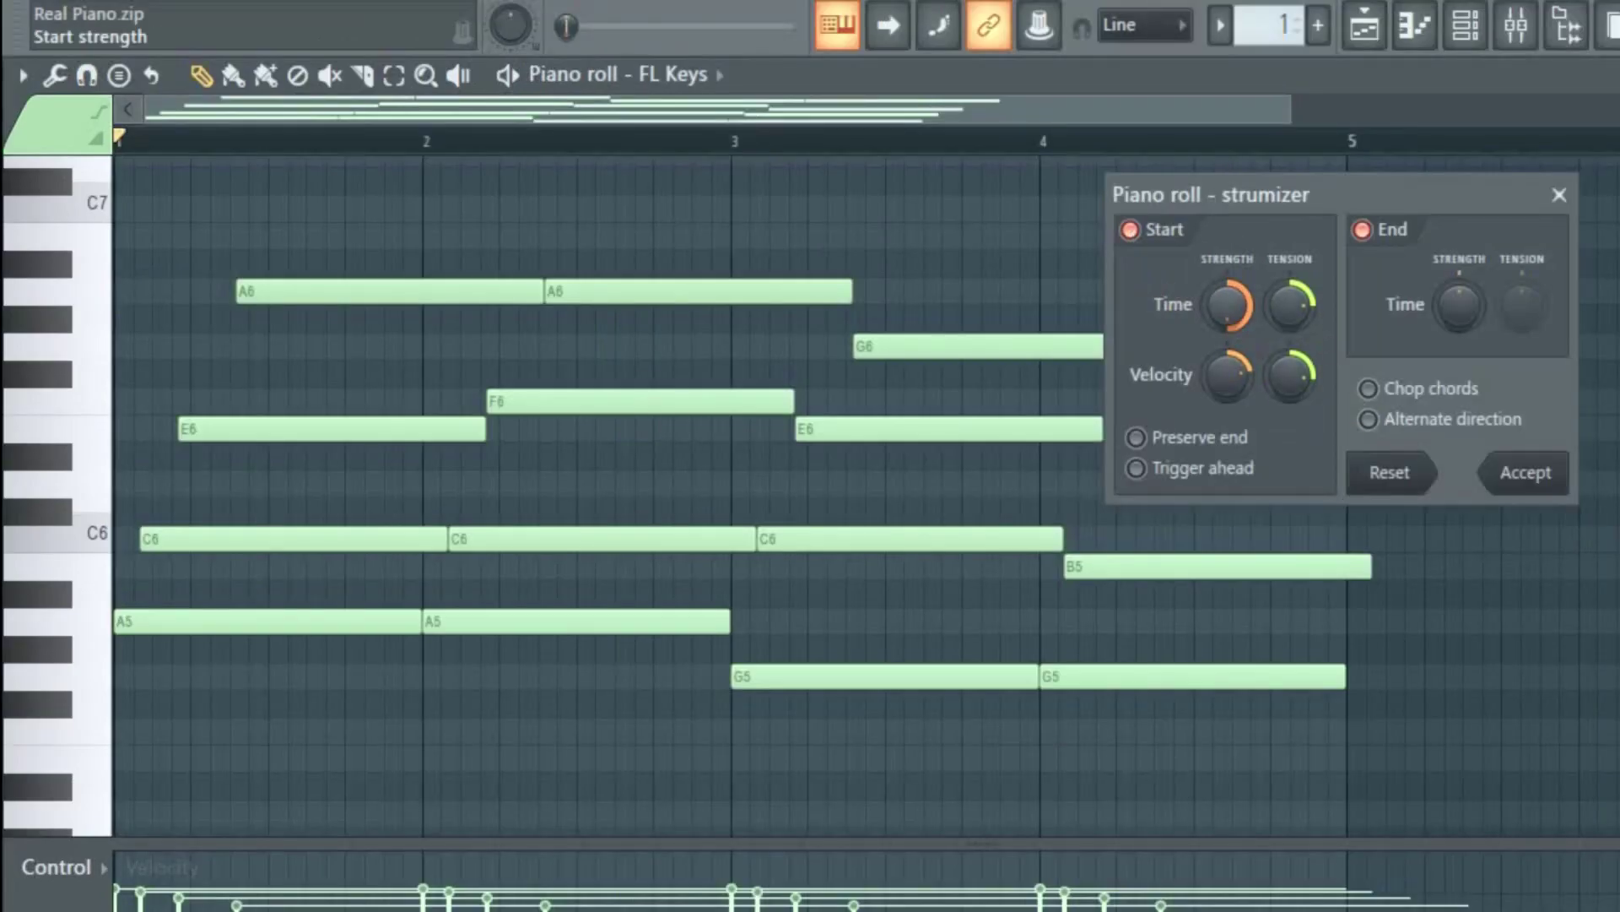
mouse_move(1228, 305)
mouse_down()
mouse_move(1228, 287)
mouse_move(1228, 306)
mouse_up()
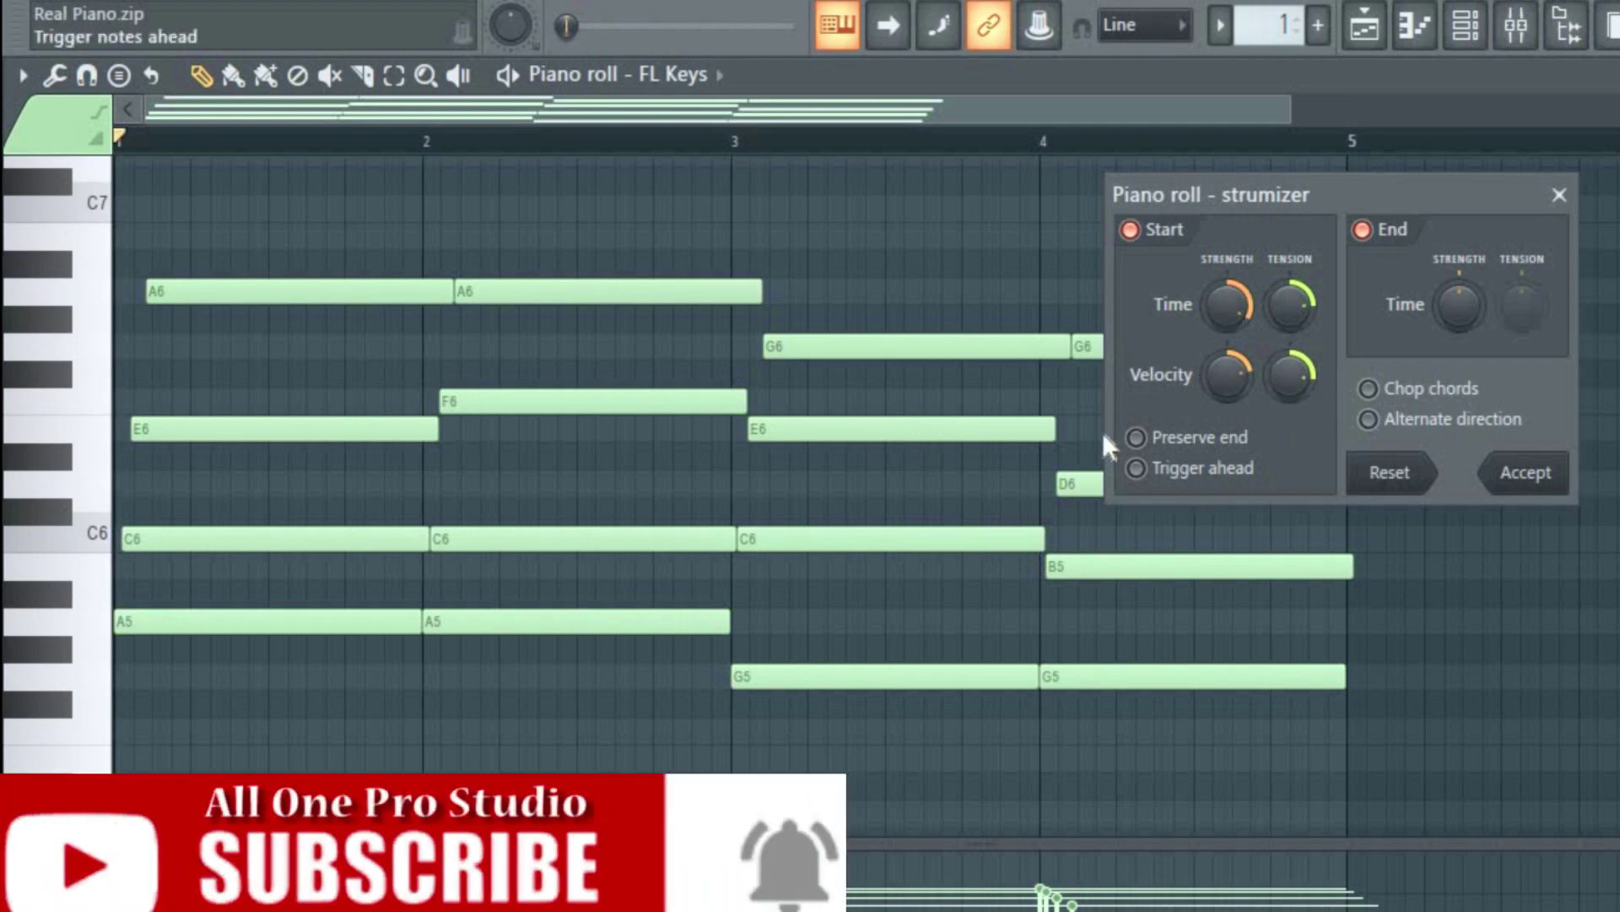
click(1136, 437)
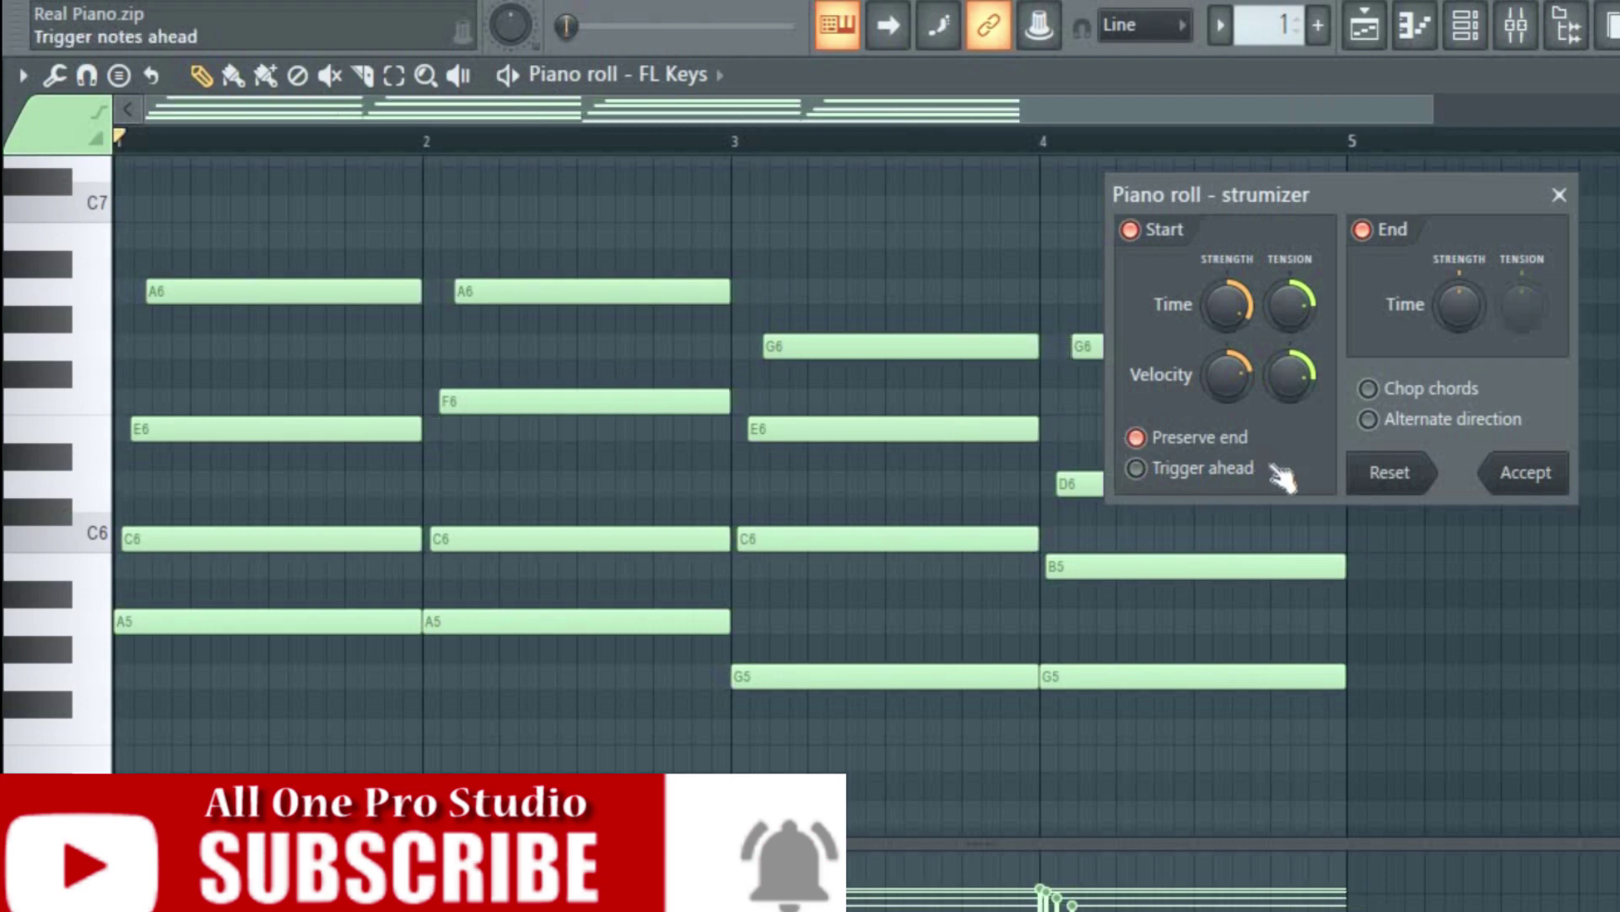
click(1528, 489)
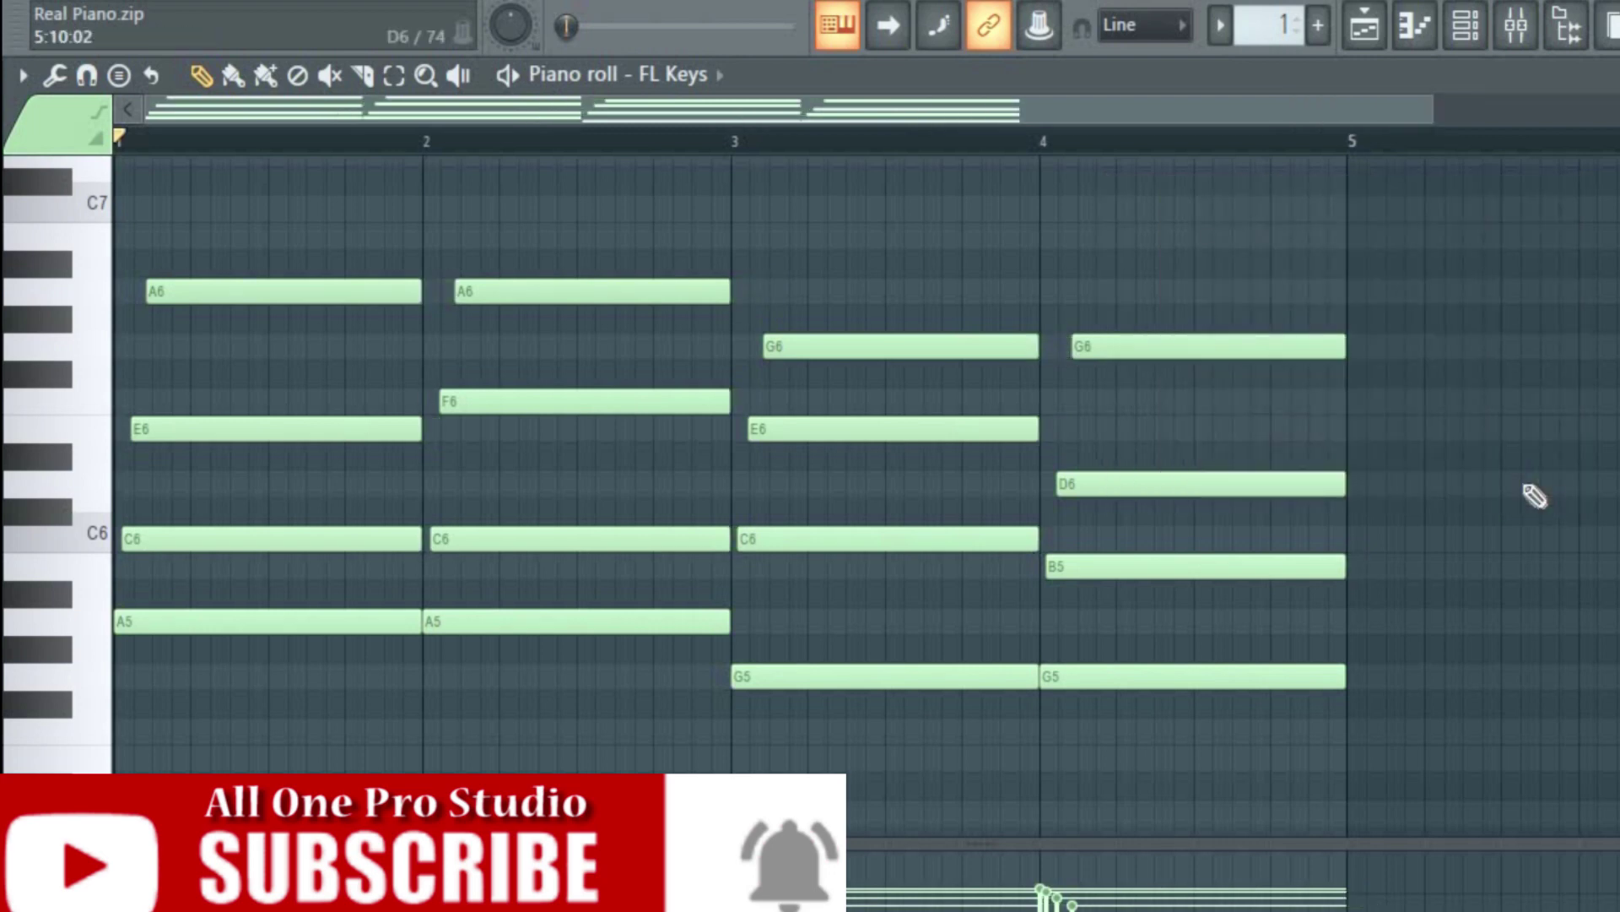